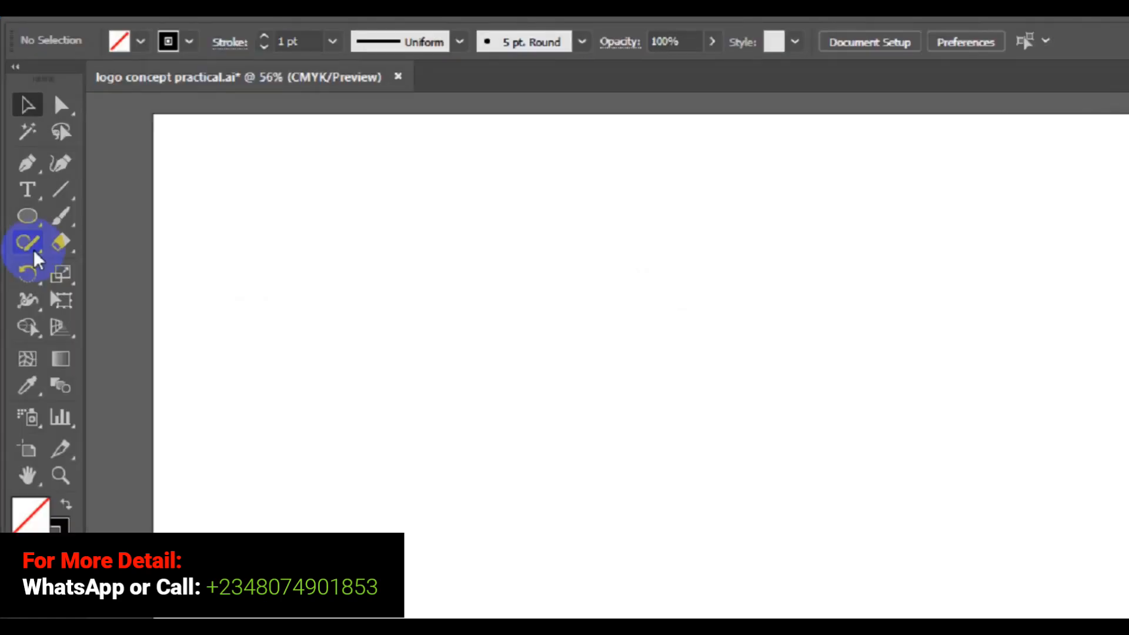
# Step: Draw a circle about 326 px in diameter with the Ellipse tool and move it to the middle of the artboard
pyautogui.click(28, 222)
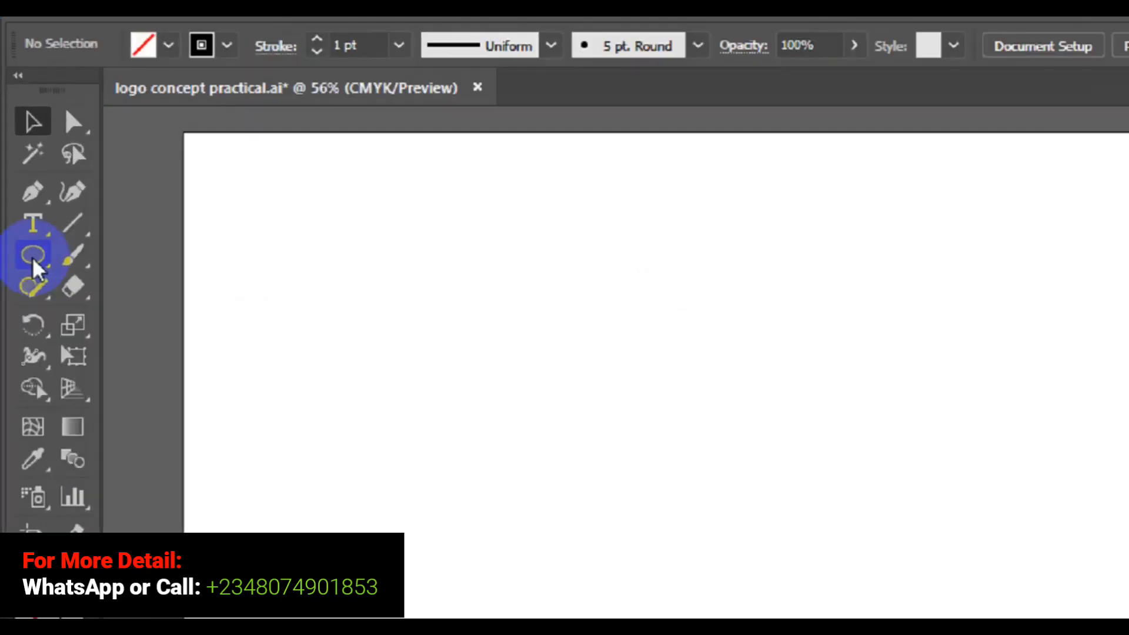
pyautogui.click(33, 259)
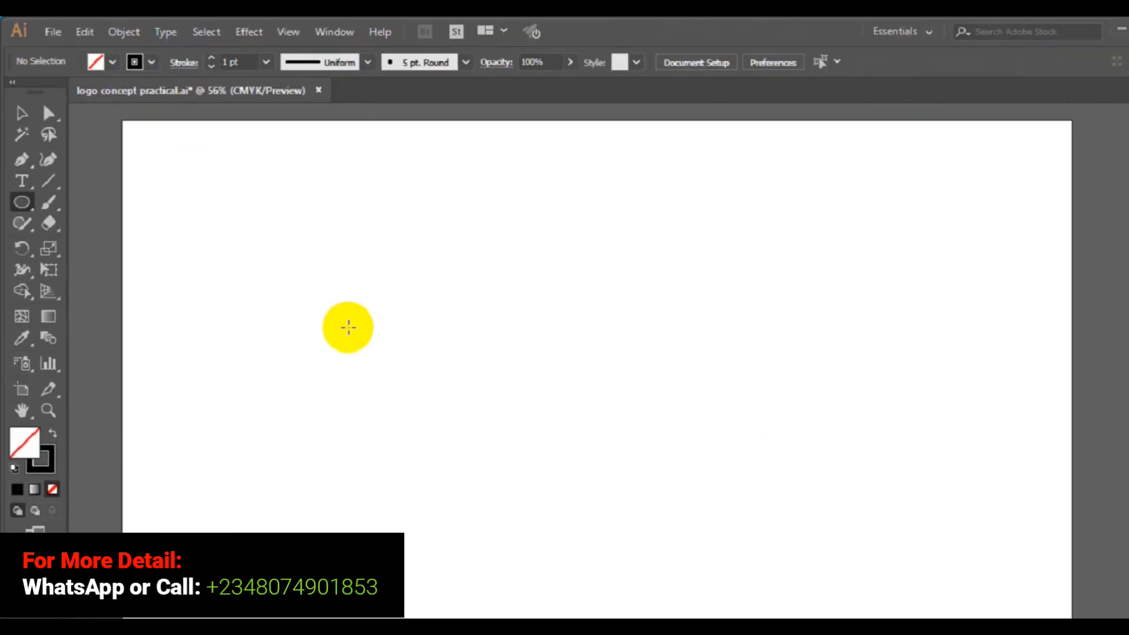
pyautogui.moveTo(330, 274); pyautogui.dragTo(403, 340)
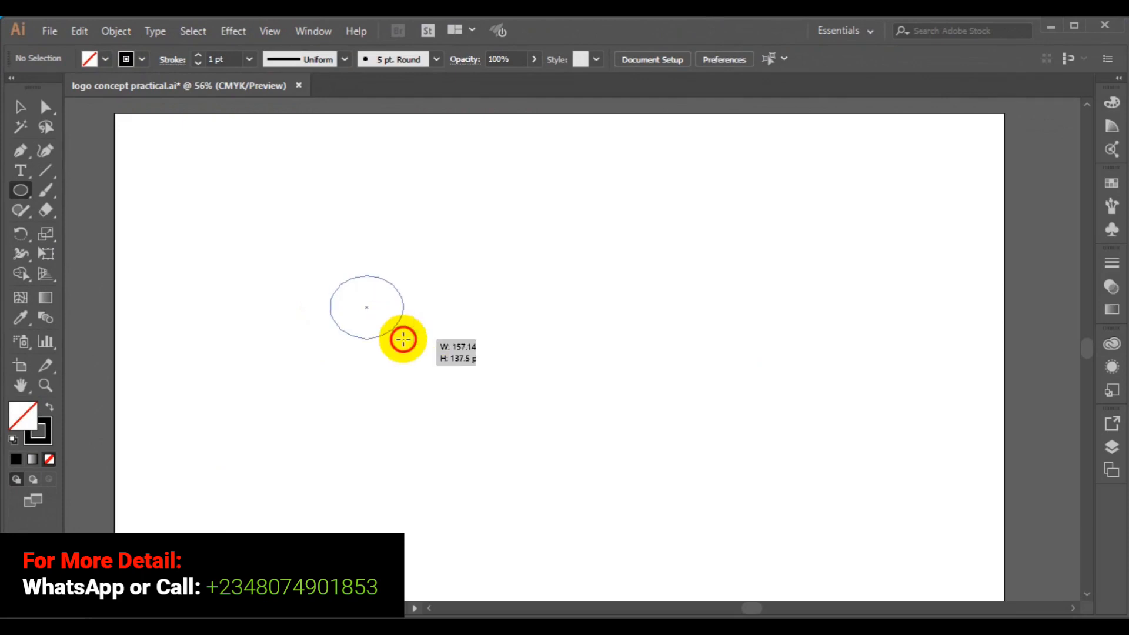
pyautogui.moveTo(403, 339); pyautogui.dragTo(409, 344)
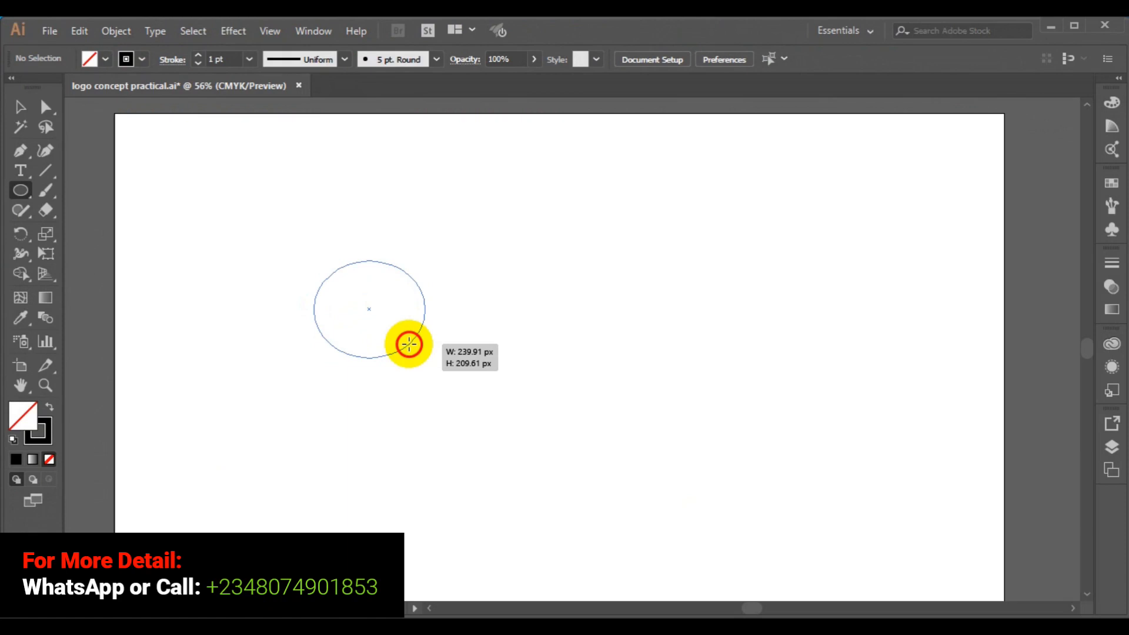
pyautogui.moveTo(409, 344); pyautogui.dragTo(442, 374)
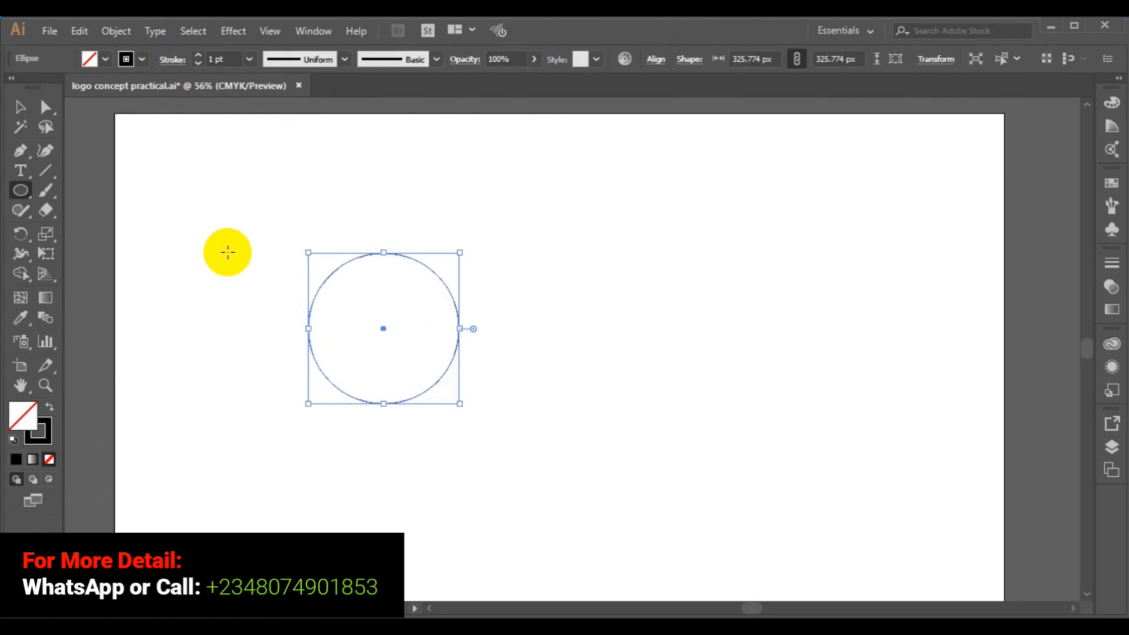
pyautogui.click(24, 107)
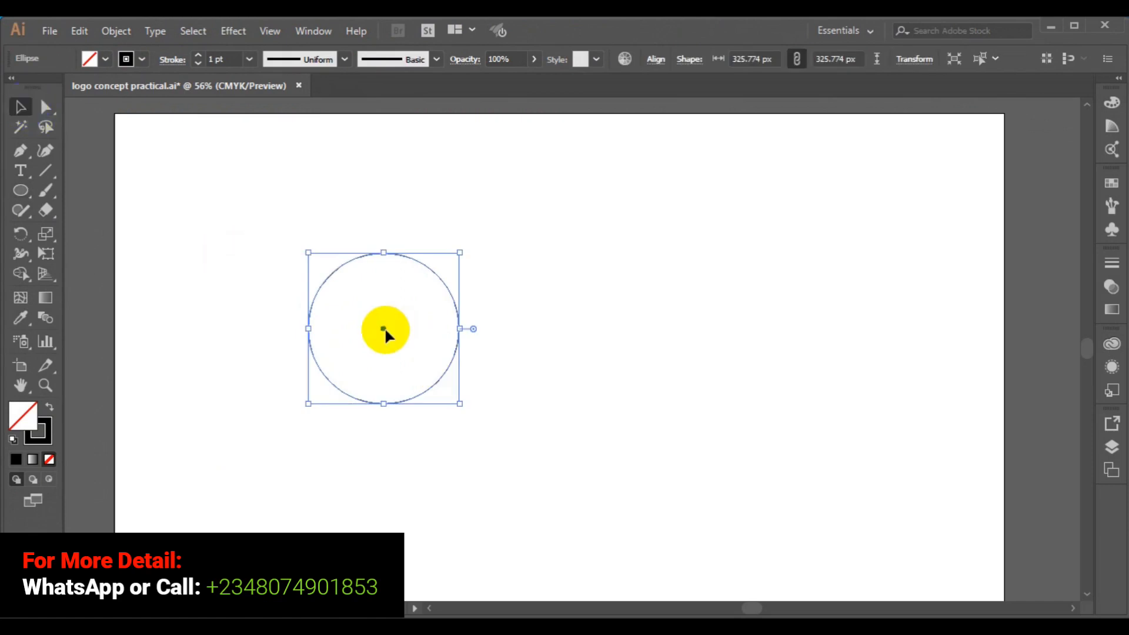
pyautogui.moveTo(383, 327); pyautogui.dragTo(527, 377)
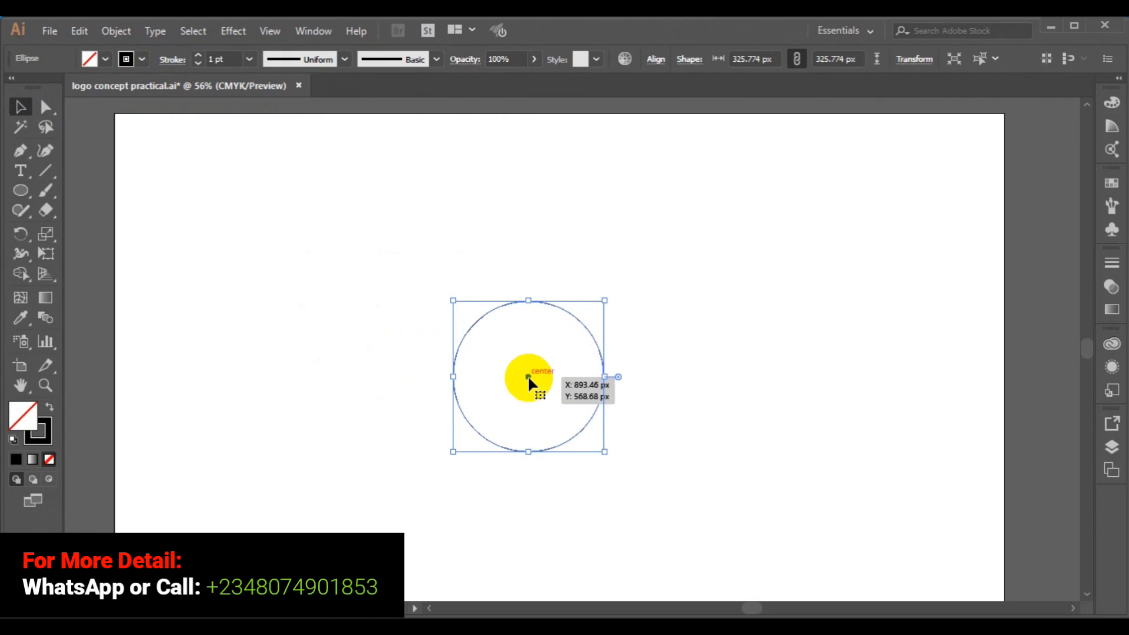
# Step: Duplicate the circle to the right so the copies partly overlap, and select both circles
pyautogui.moveTo(528, 377); pyautogui.dragTo(627, 377)
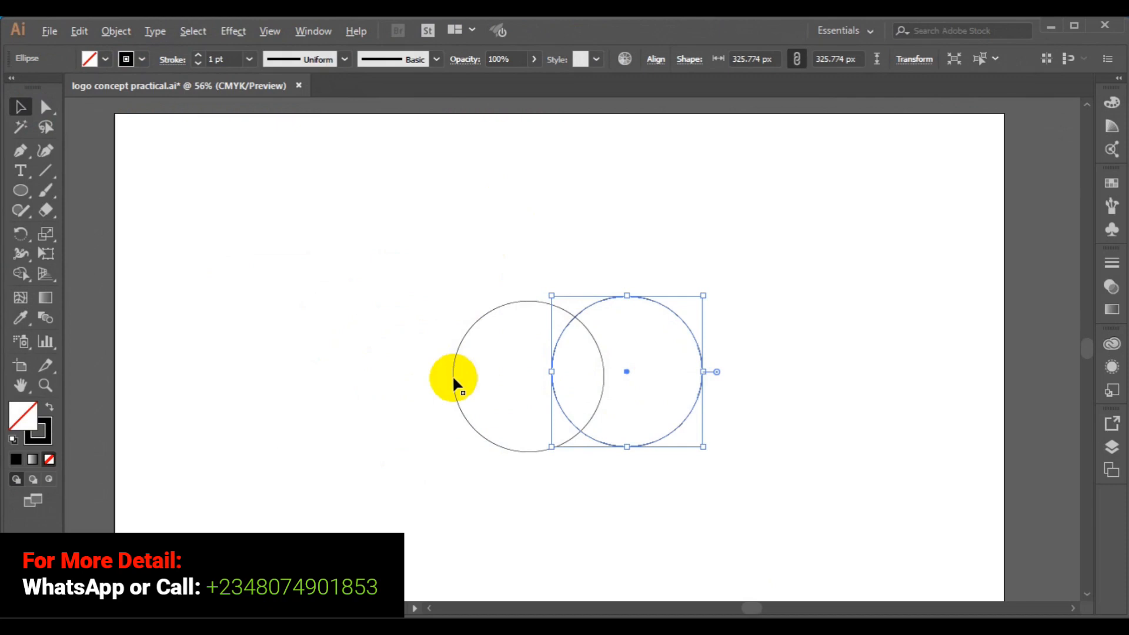
pyautogui.moveTo(454, 379); pyautogui.dragTo(453, 378)
pyautogui.keyDown('shift'); pyautogui.click(453, 379); pyautogui.keyUp('shift')
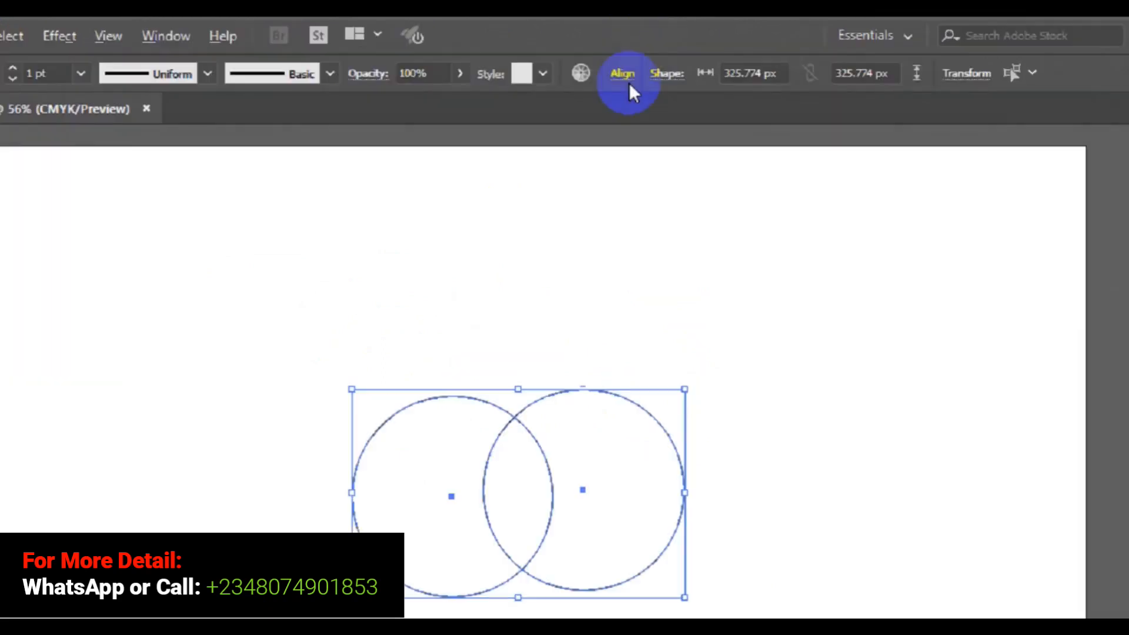
# Step: Try Horizontal Align Center on the two overlapping circles, and undo that alignment
pyautogui.click(597, 87)
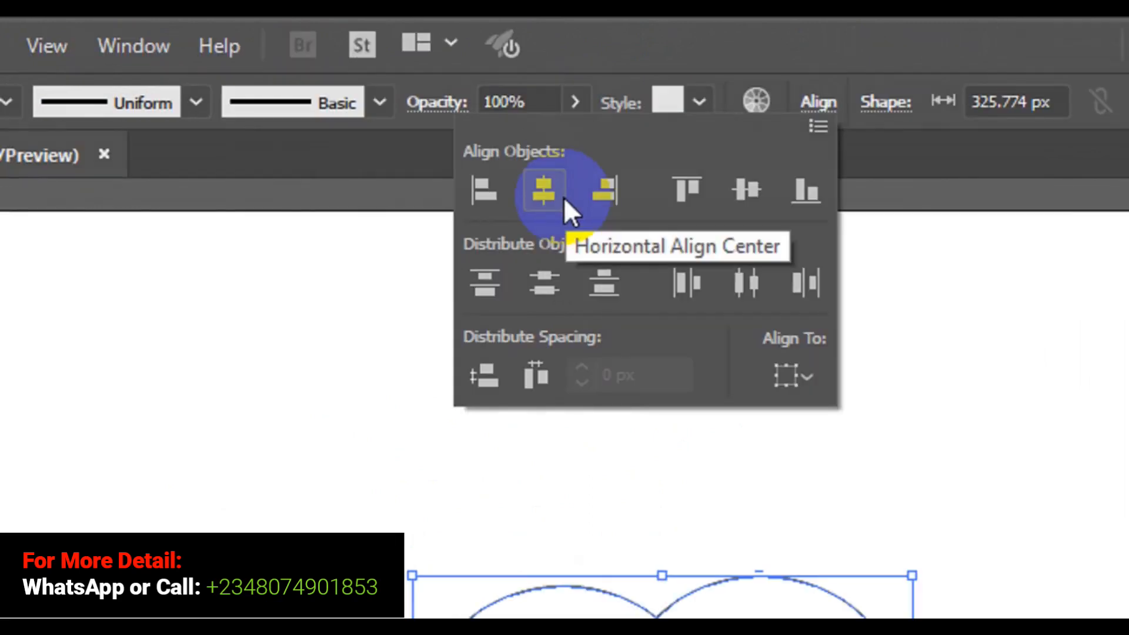
pyautogui.click(565, 198)
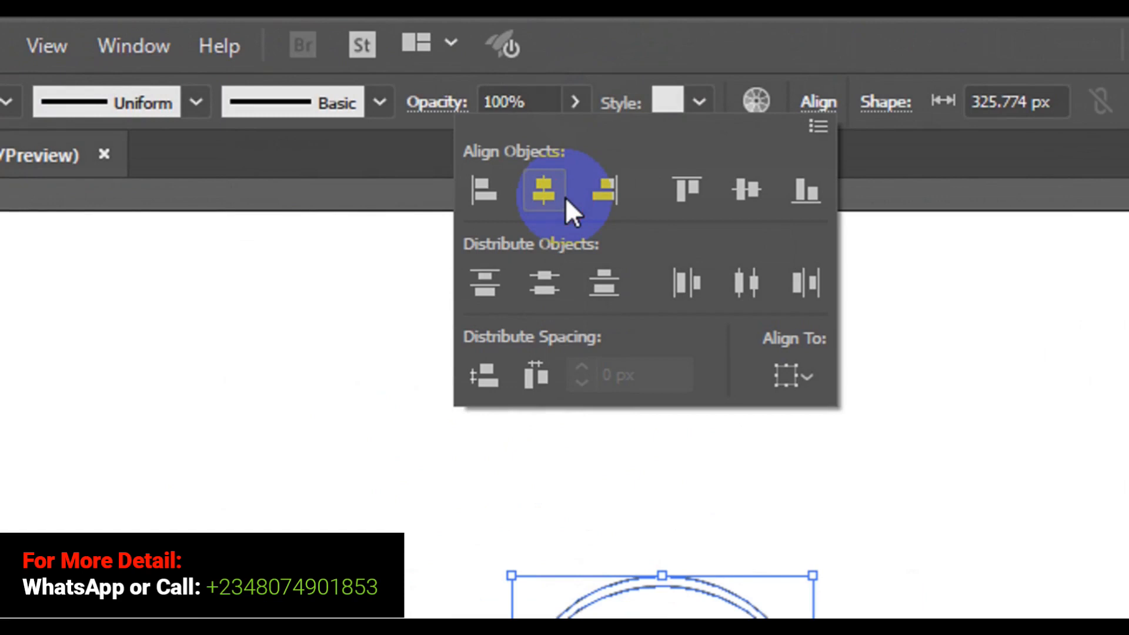
pyautogui.press('Escape')
pyautogui.hotkey('ctrl', 'shift', 'b')
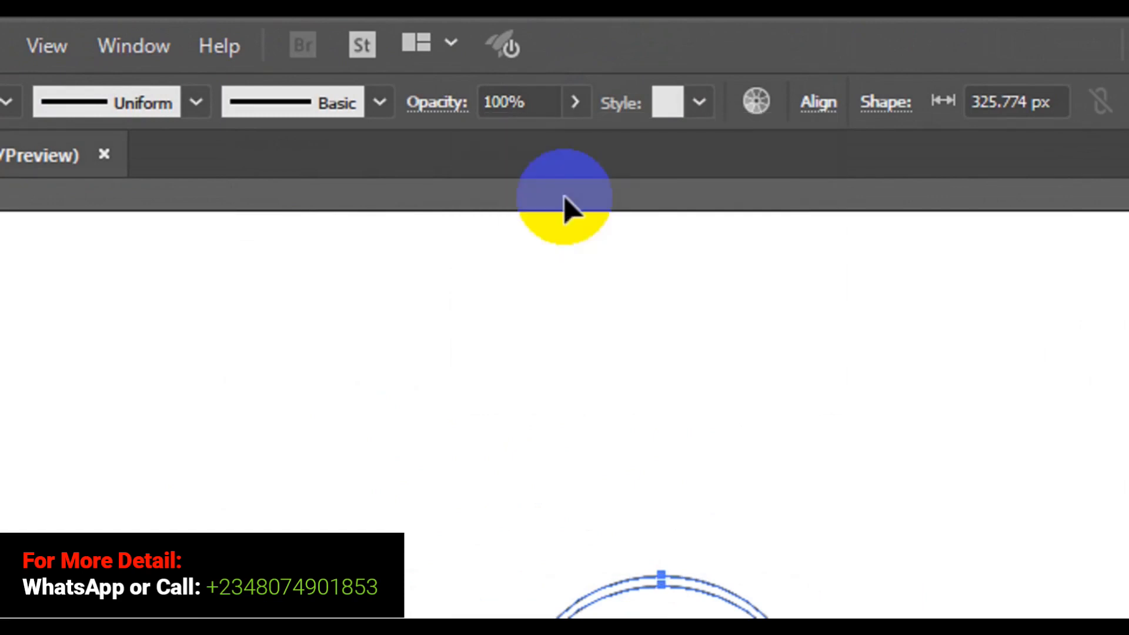
pyautogui.hotkey('ctrl', 'z')
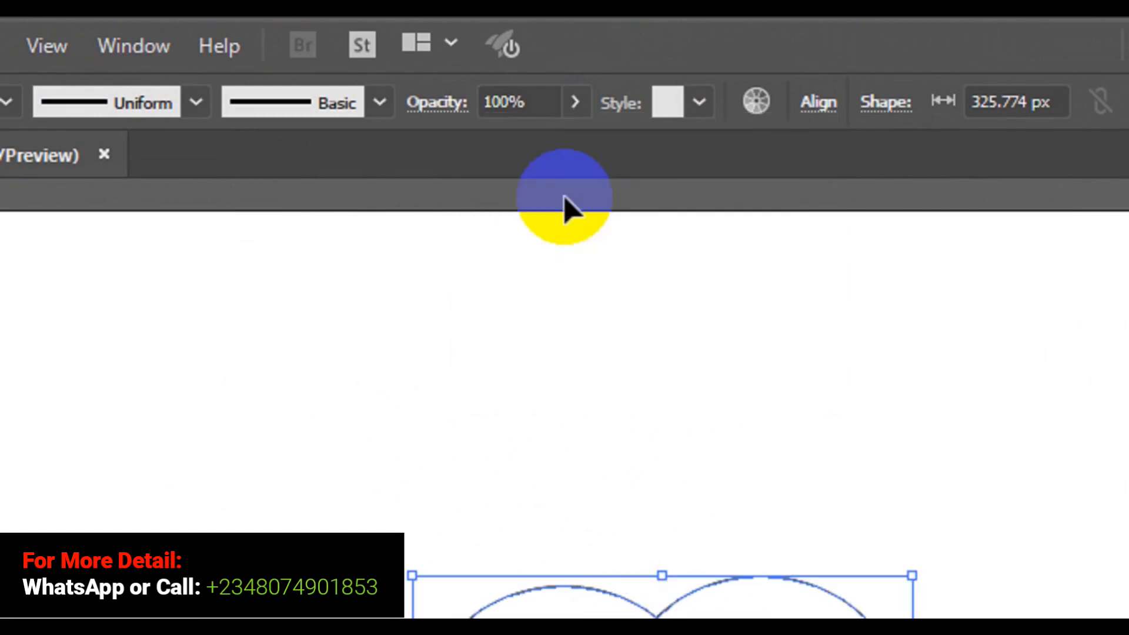
# Step: Apply Vertical Align Center to the two overlapping circles and deselect them
pyautogui.click(831, 106)
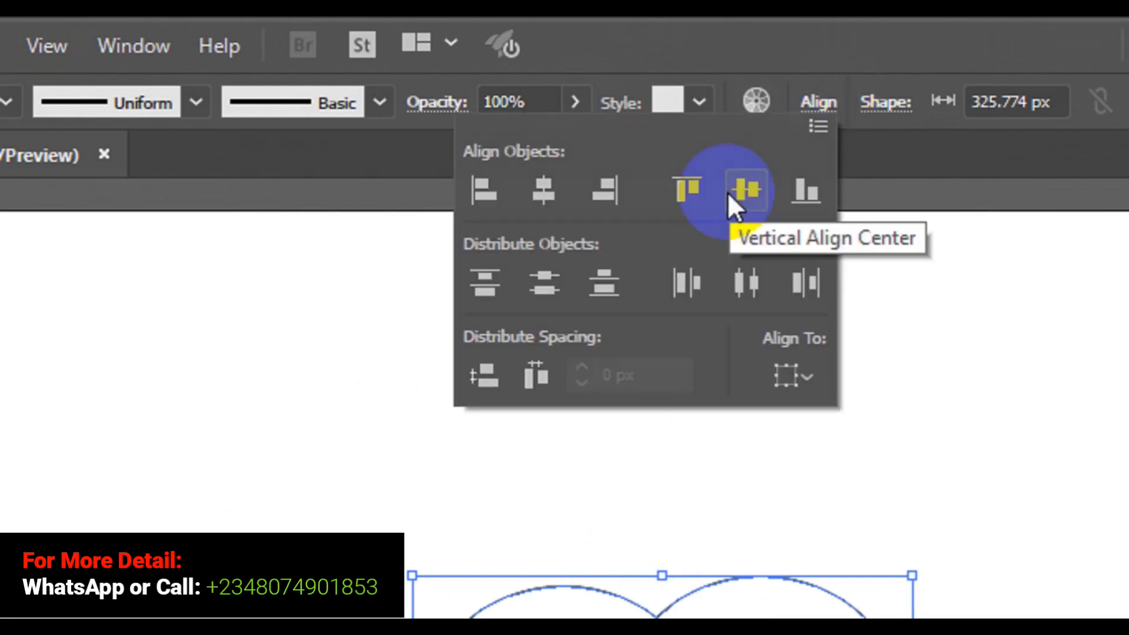
pyautogui.click(742, 189)
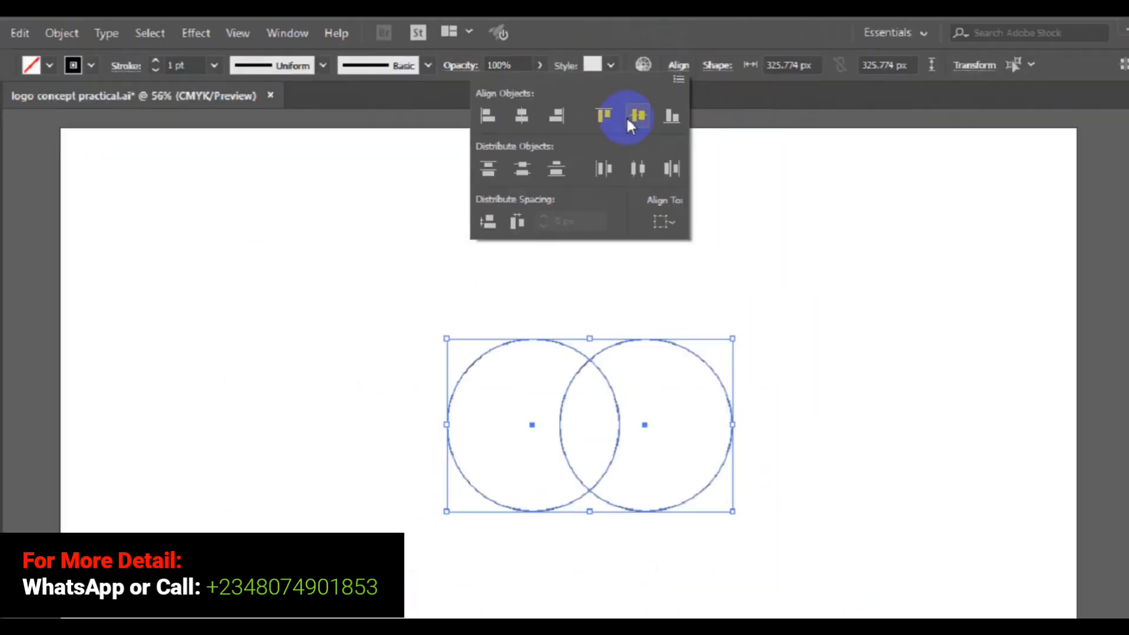
pyautogui.click(389, 311)
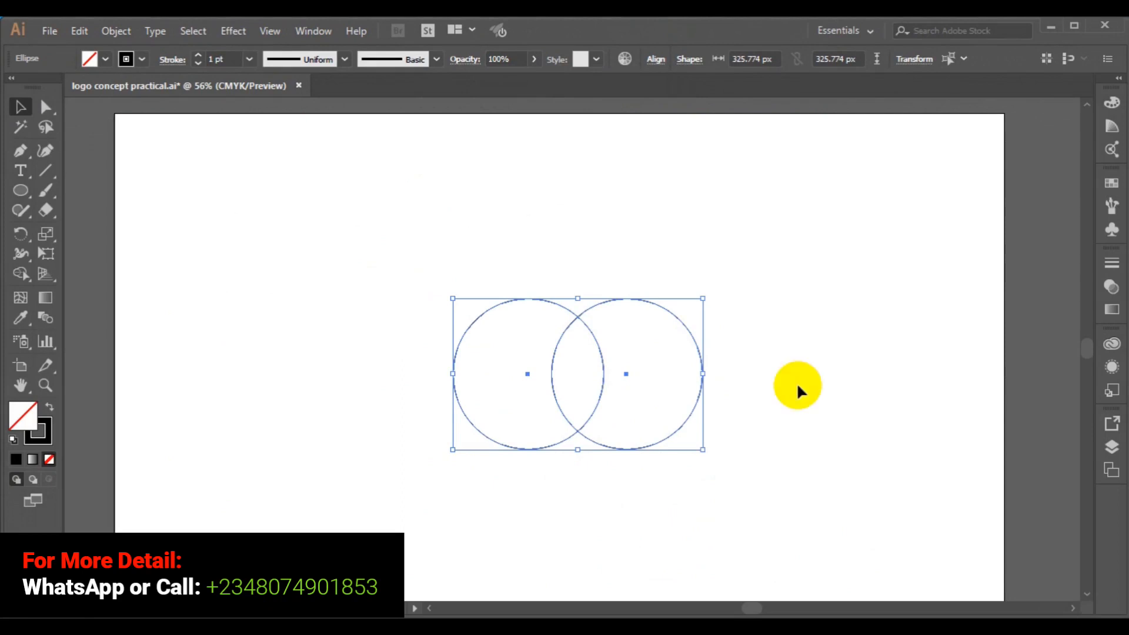
pyautogui.click(694, 427)
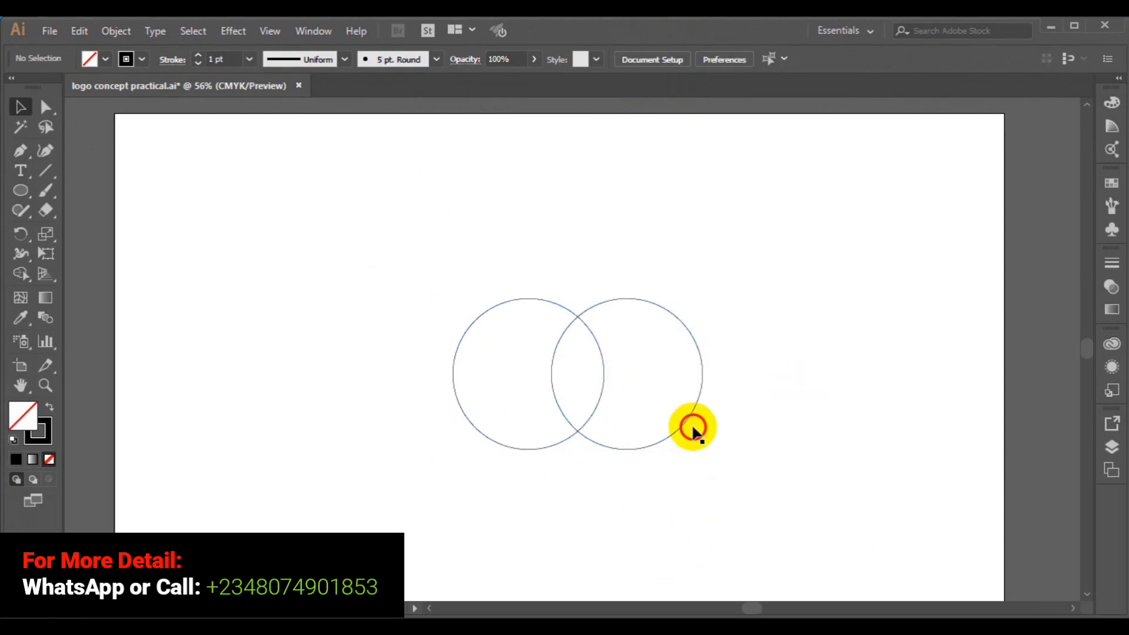
# Step: Duplicate the right circle downward so the copy sits between and overlaps both upper circles
pyautogui.click(642, 449)
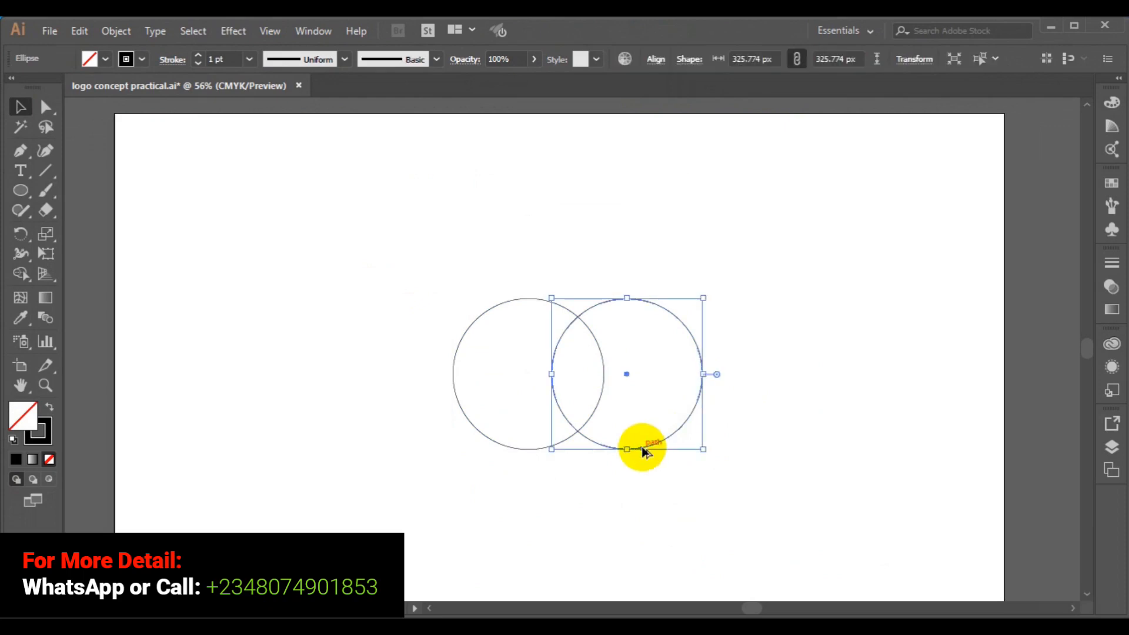
pyautogui.click(613, 467)
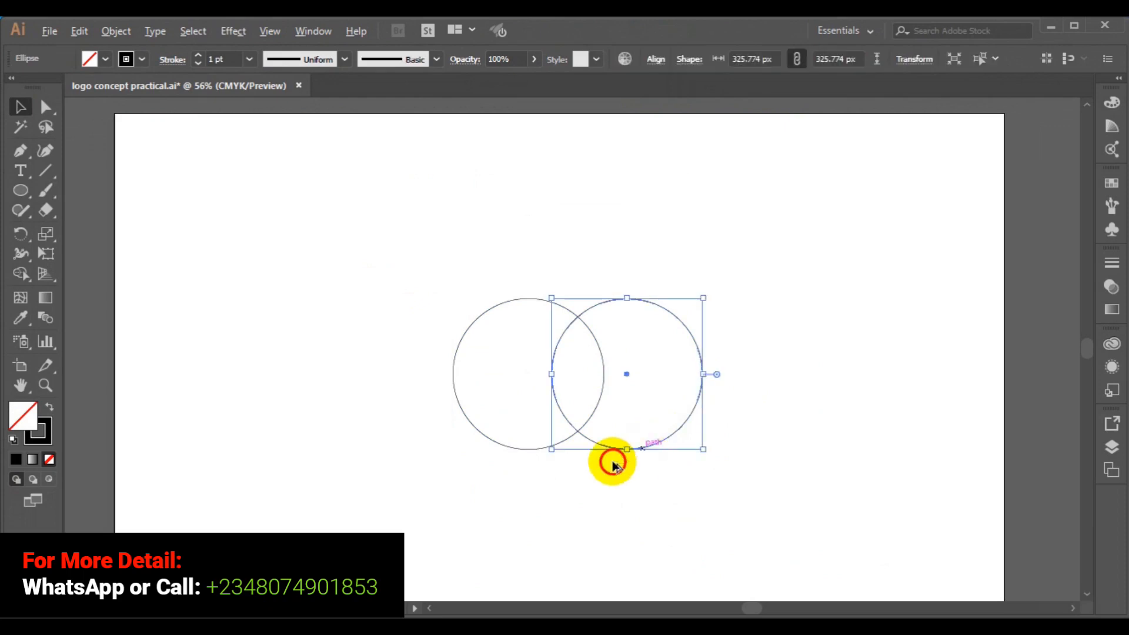
pyautogui.moveTo(613, 466); pyautogui.dragTo(596, 523)
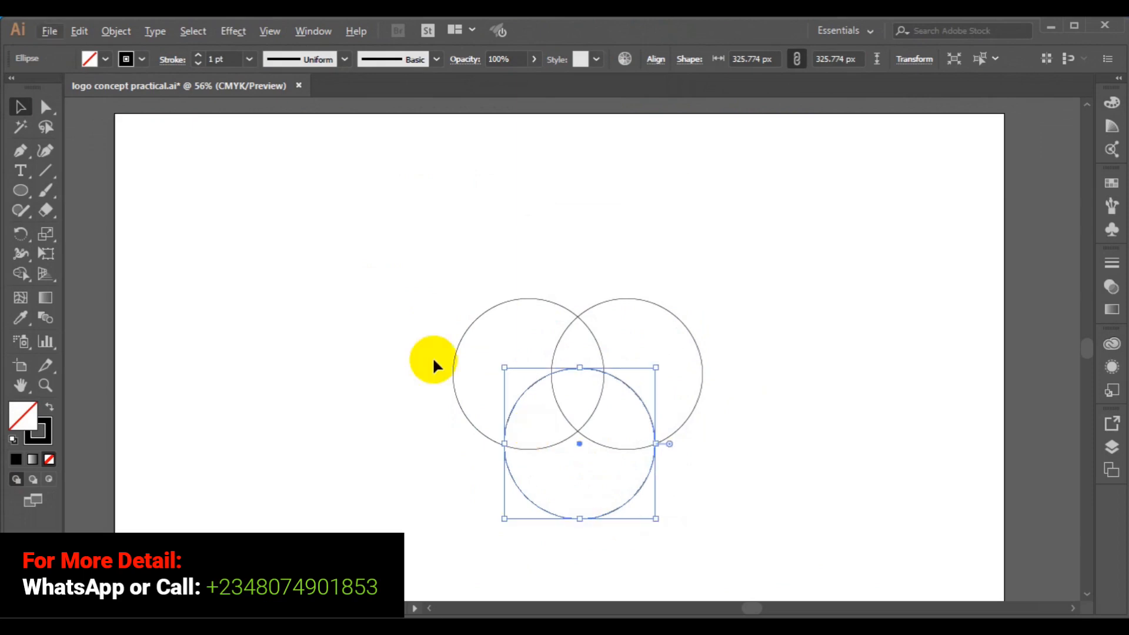
# Step: Group the two upper circles and add the lower circle to the selection
pyautogui.click(496, 316)
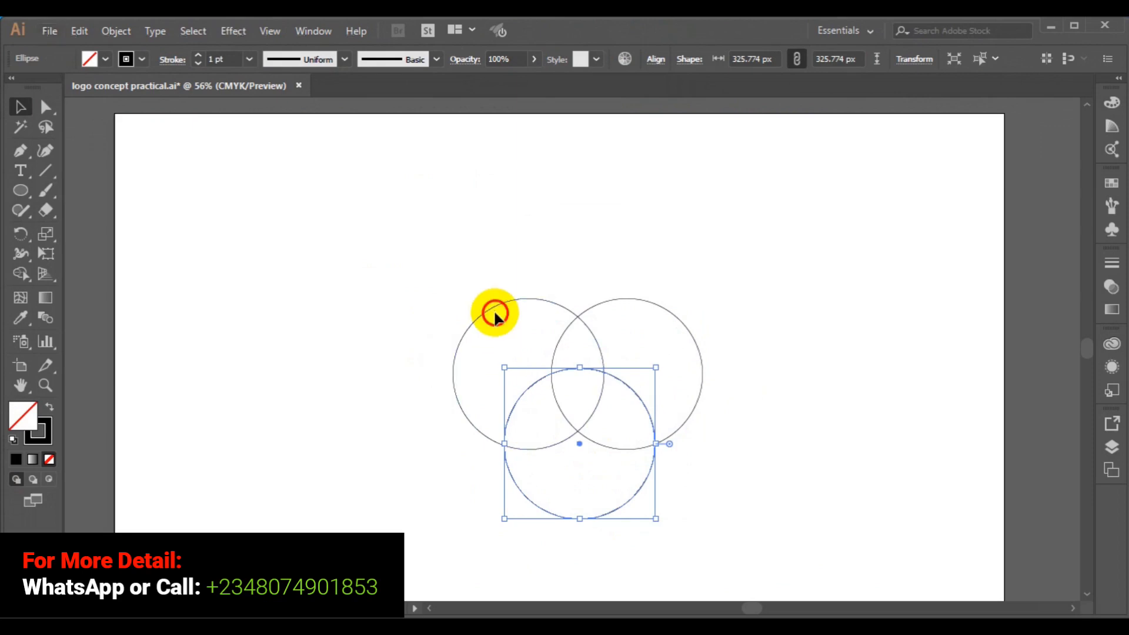
pyautogui.click(495, 315)
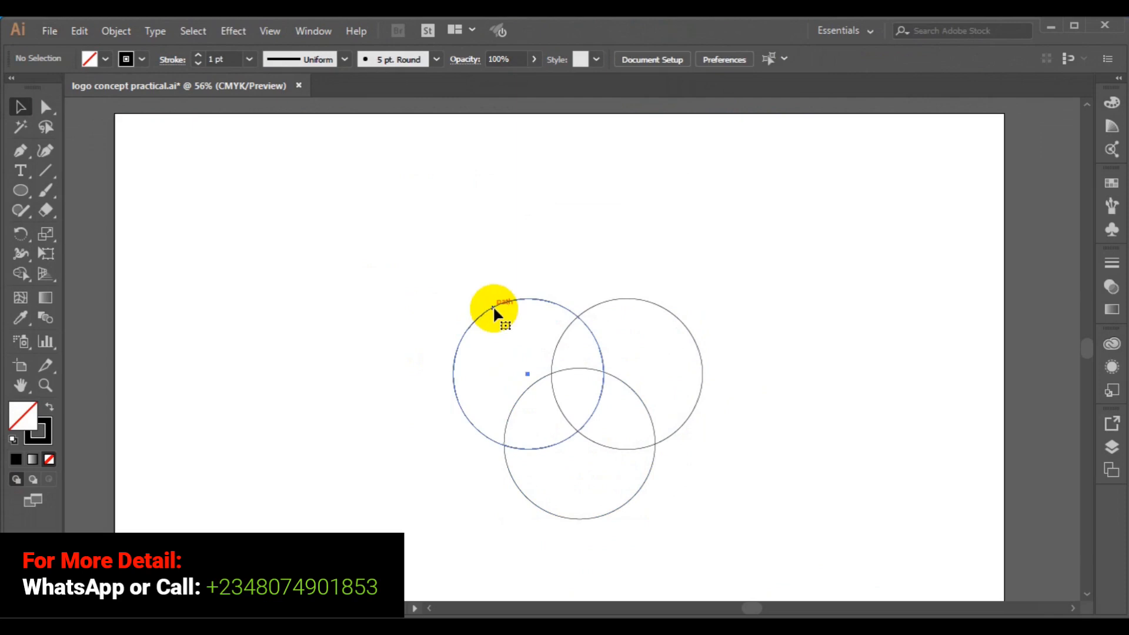
pyautogui.click(492, 306)
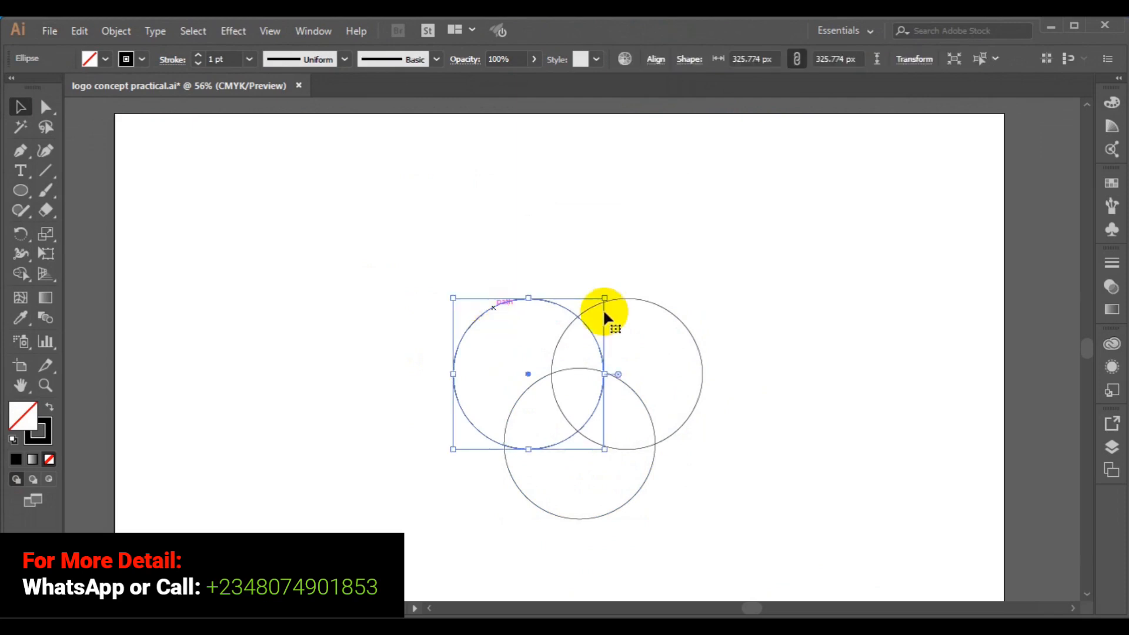
pyautogui.keyDown('shift'); pyautogui.click(637, 299); pyautogui.keyUp('shift')
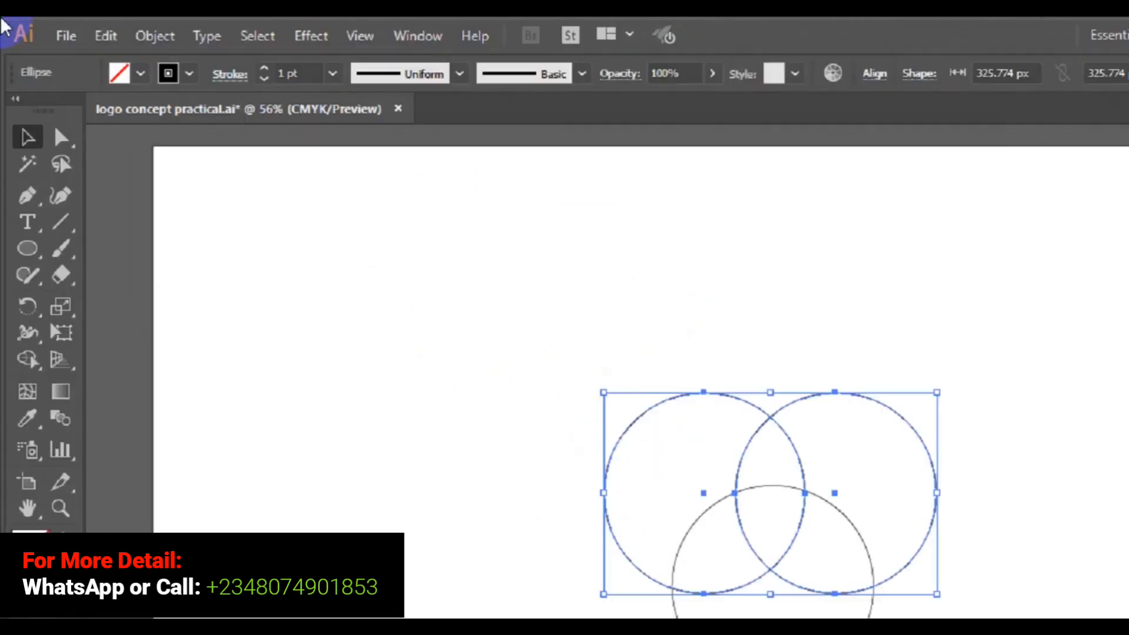
pyautogui.click(156, 37)
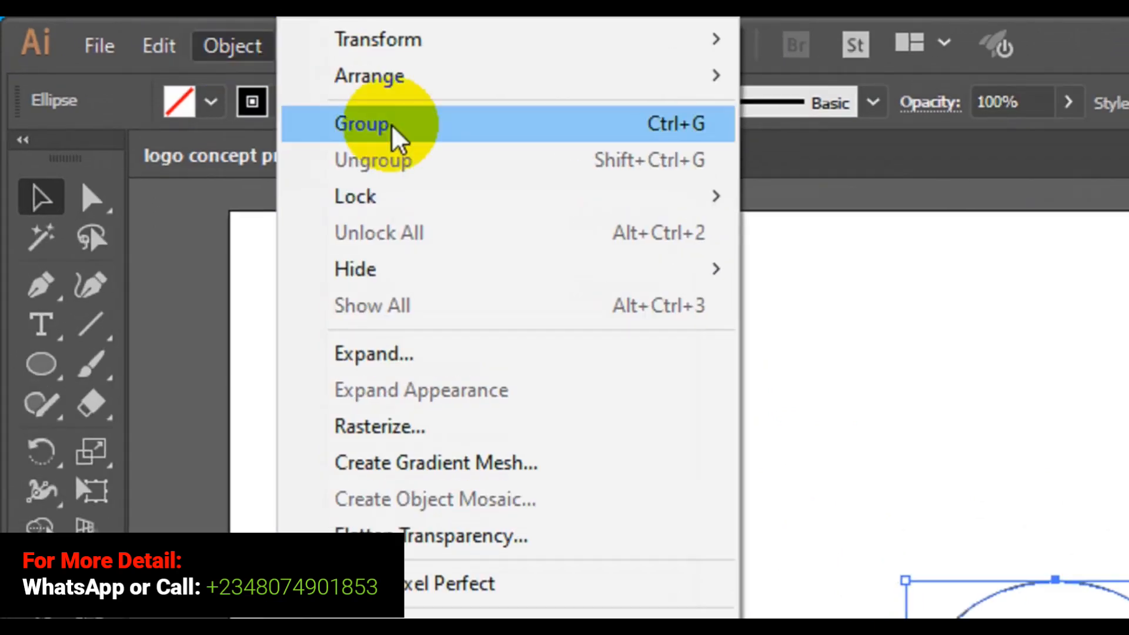
pyautogui.click(372, 129)
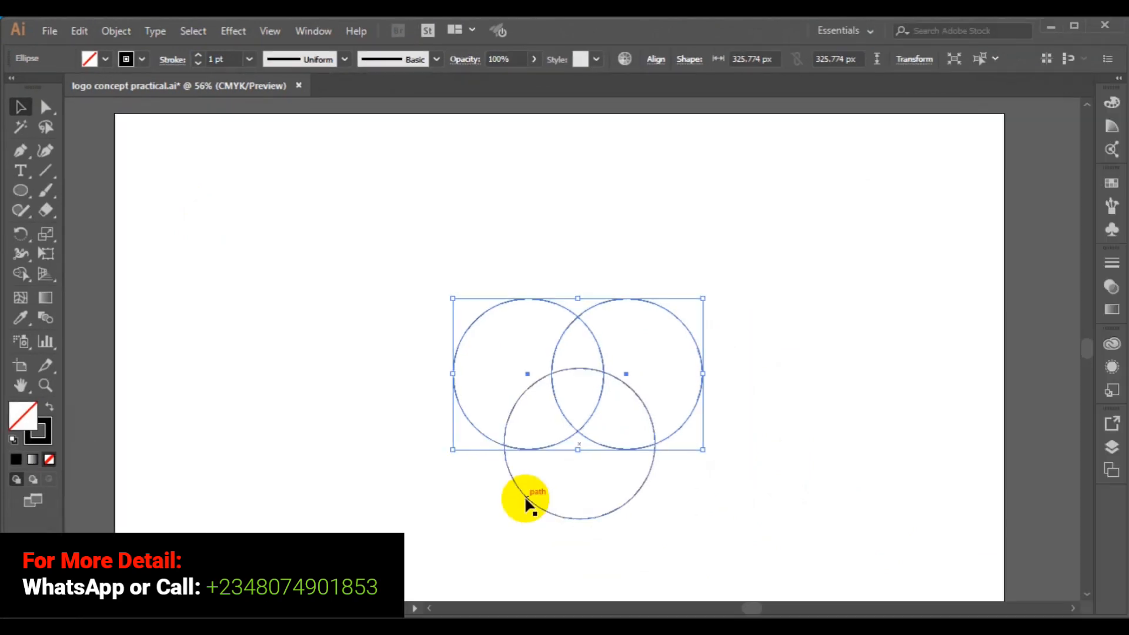
pyautogui.keyDown('shift'); pyautogui.click(526, 500); pyautogui.keyUp('shift')
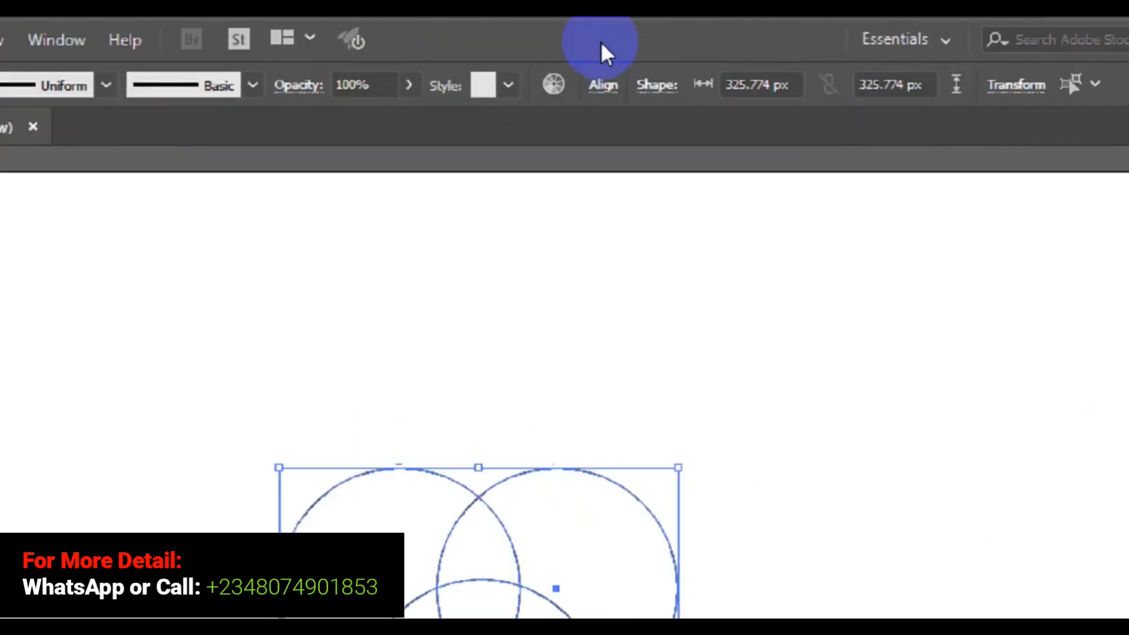
# Step: Try Vertical Align Center on the grouped pair and the lower circle, and undo that alignment
pyautogui.click(602, 87)
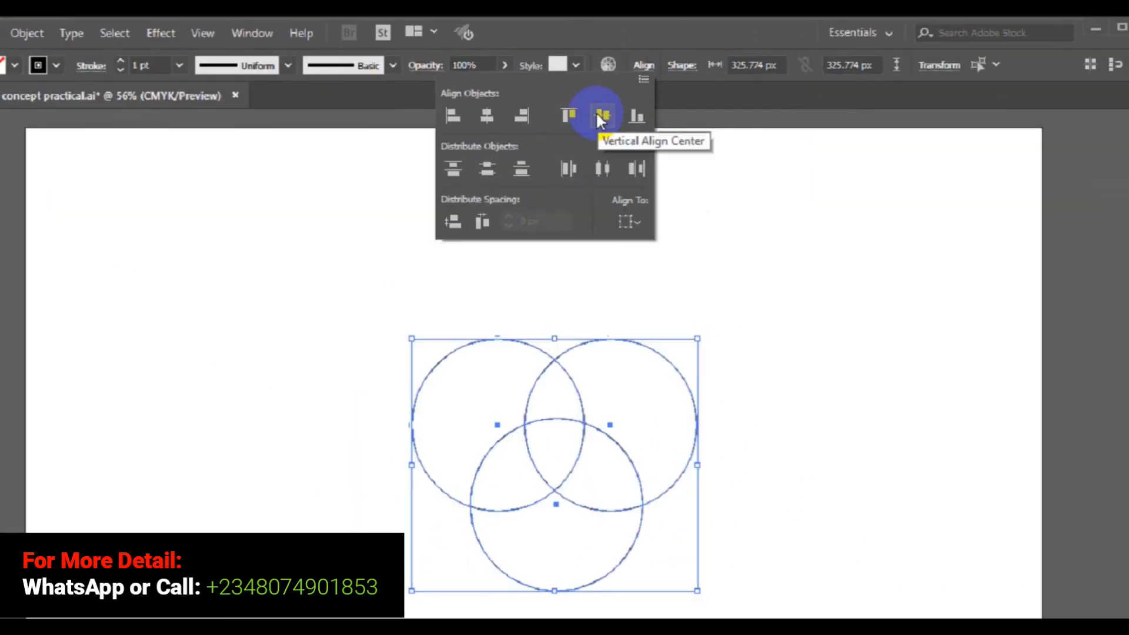
pyautogui.click(601, 117)
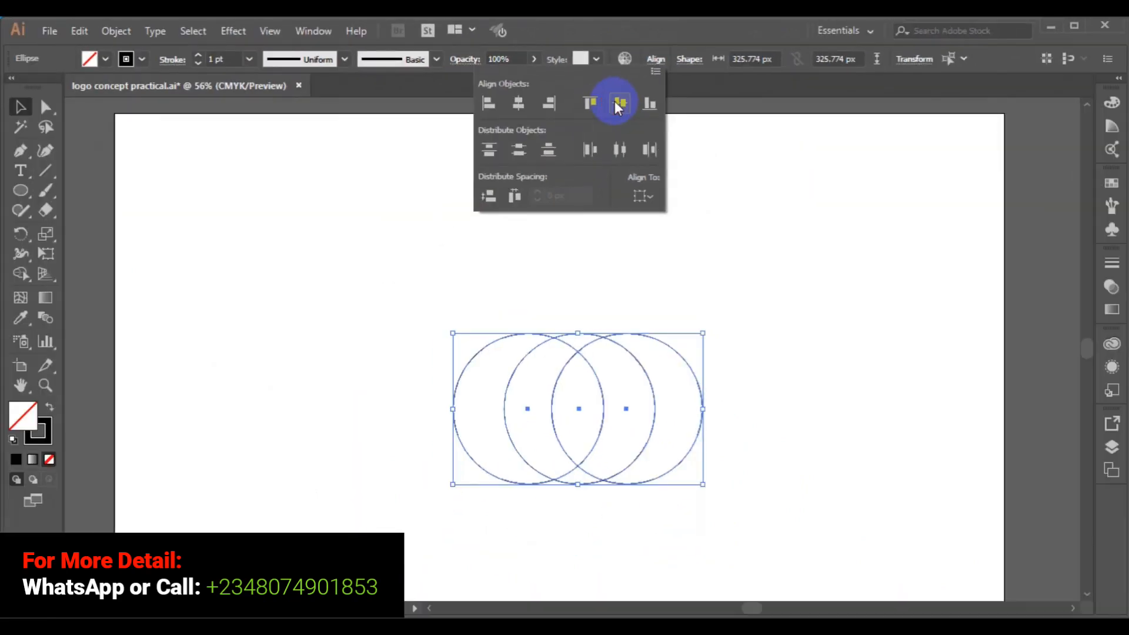
pyautogui.click(616, 105)
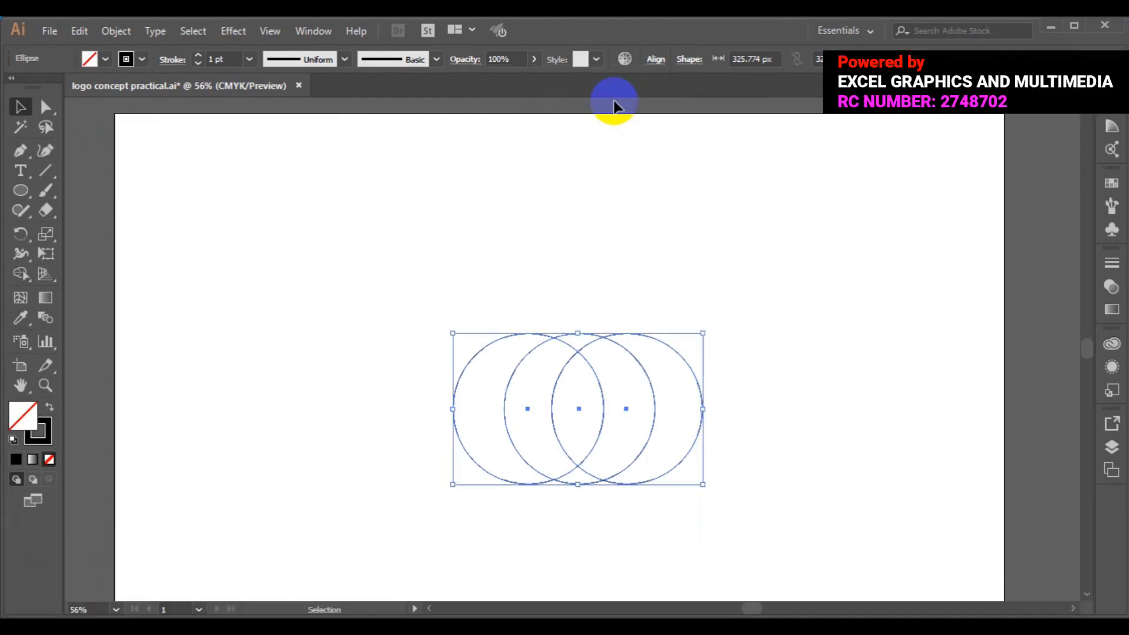
pyautogui.hotkey('ctrl', 'z')
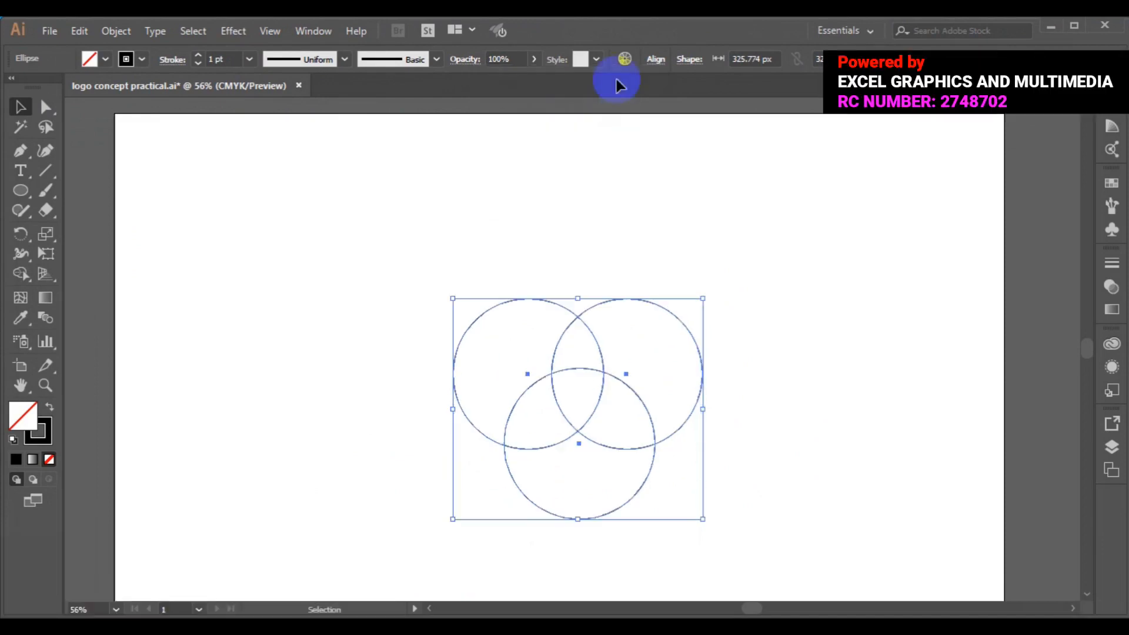
# Step: Apply Horizontal Align Center to the grouped pair and the lower circle, and deselect everything
pyautogui.click(656, 64)
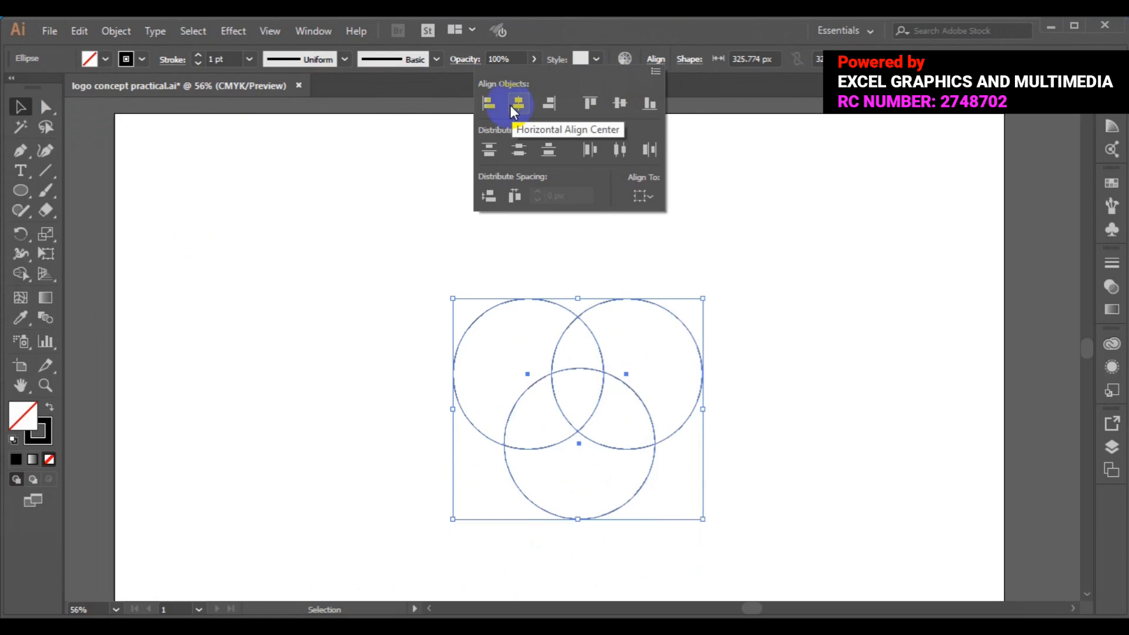
pyautogui.click(510, 105)
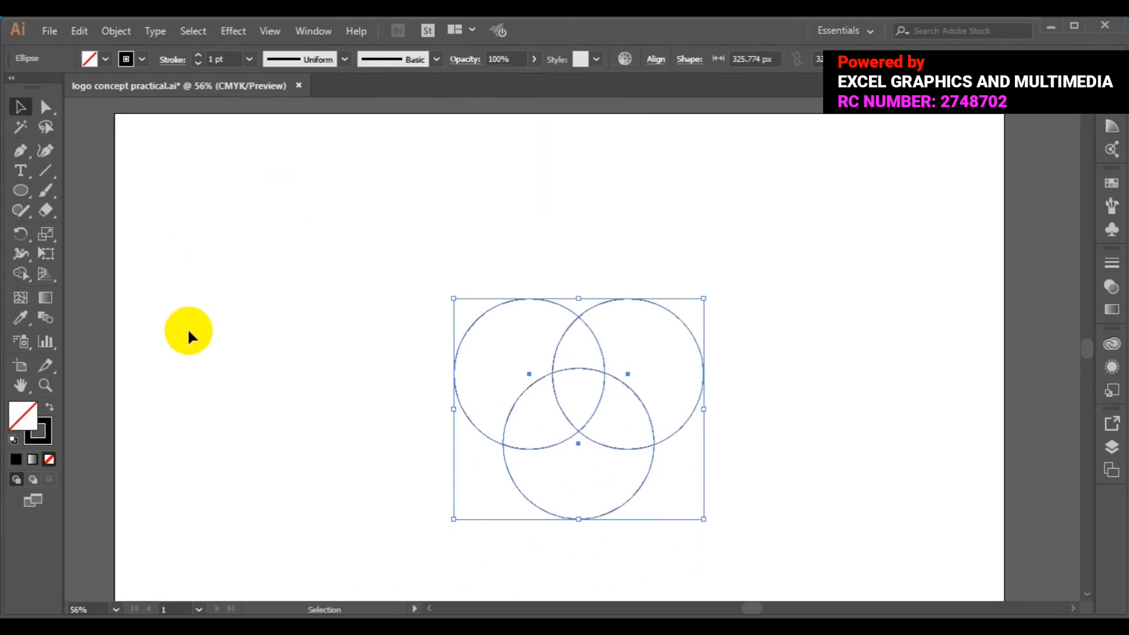
pyautogui.click(220, 346)
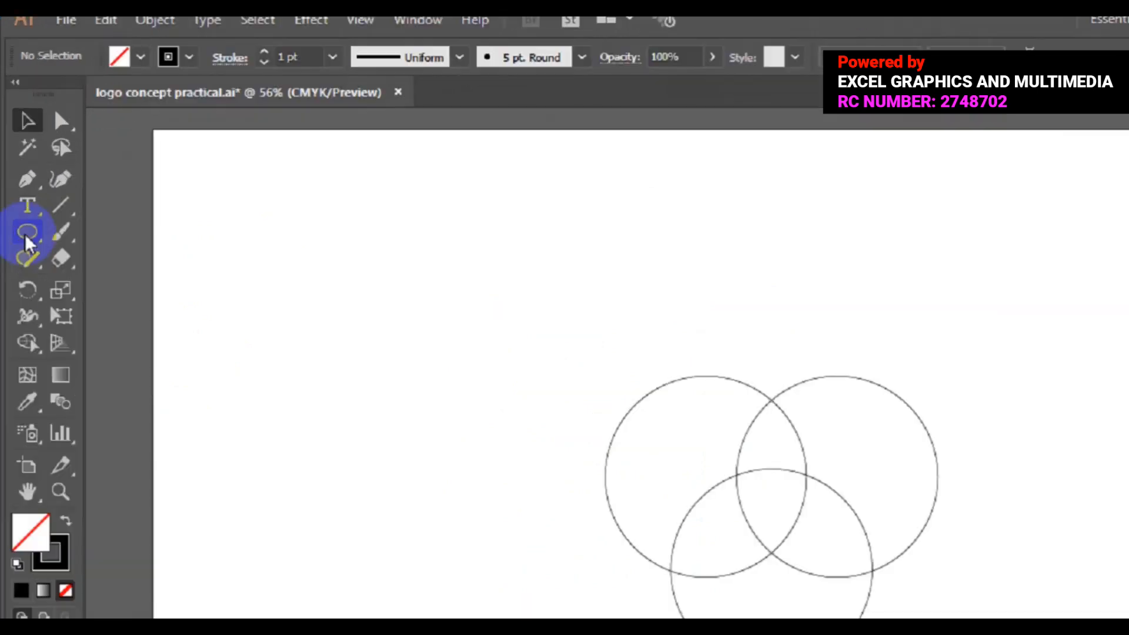
pyautogui.click(26, 236)
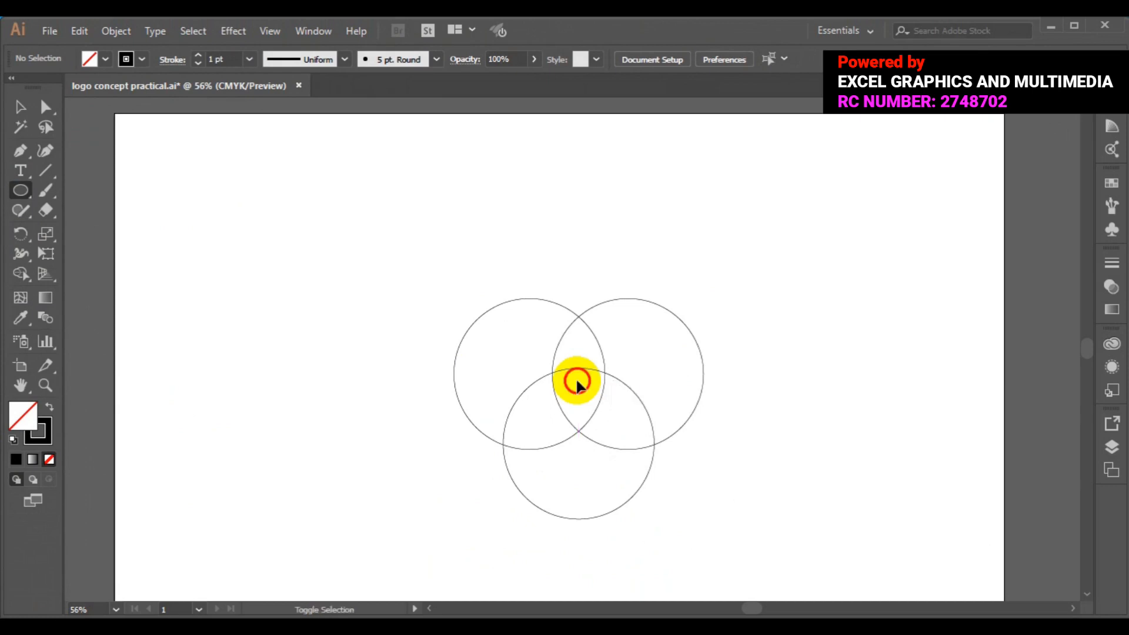
pyautogui.keyDown('ctrl'); pyautogui.click(586, 366); pyautogui.keyUp('ctrl')
pyautogui.moveTo(587, 365); pyautogui.dragTo(589, 364)
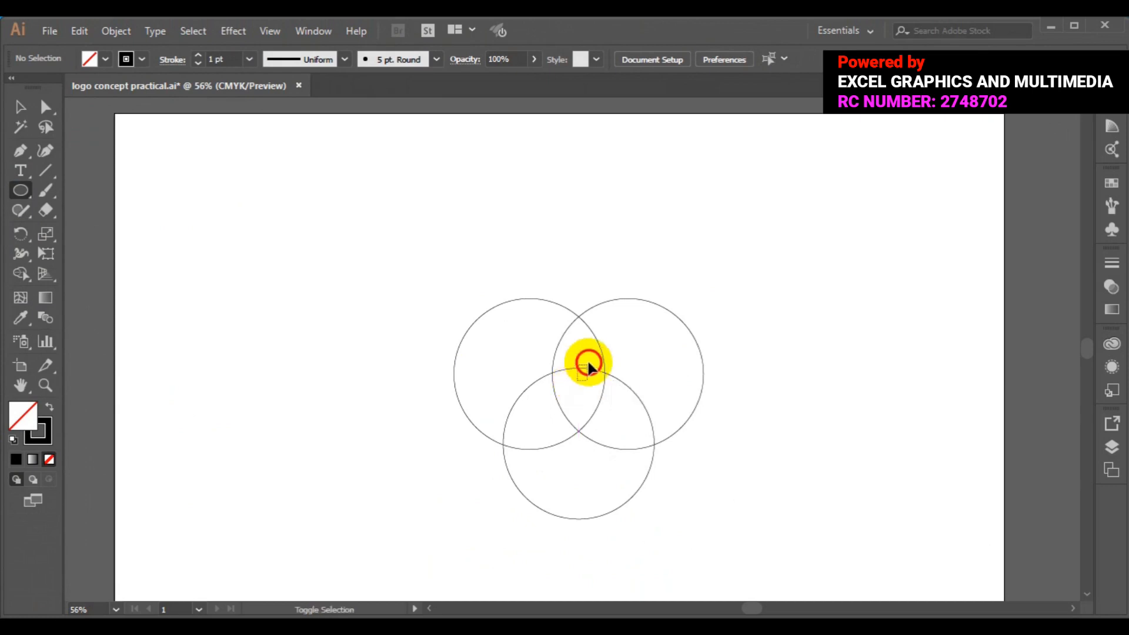
pyautogui.moveTo(571, 402); pyautogui.dragTo(572, 401)
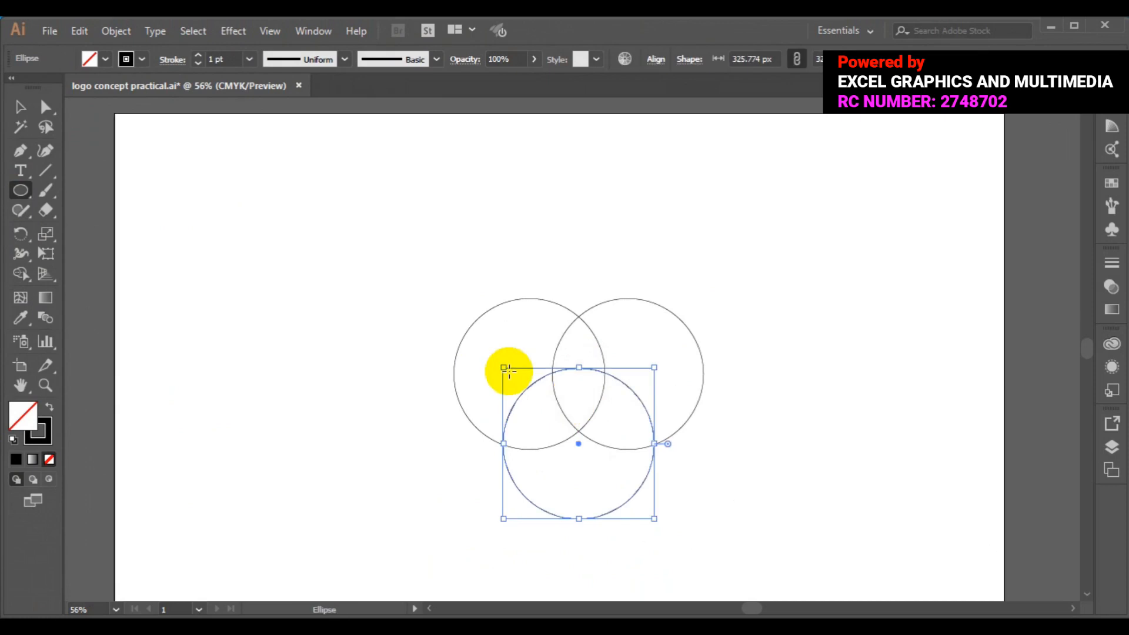
pyautogui.click(23, 127)
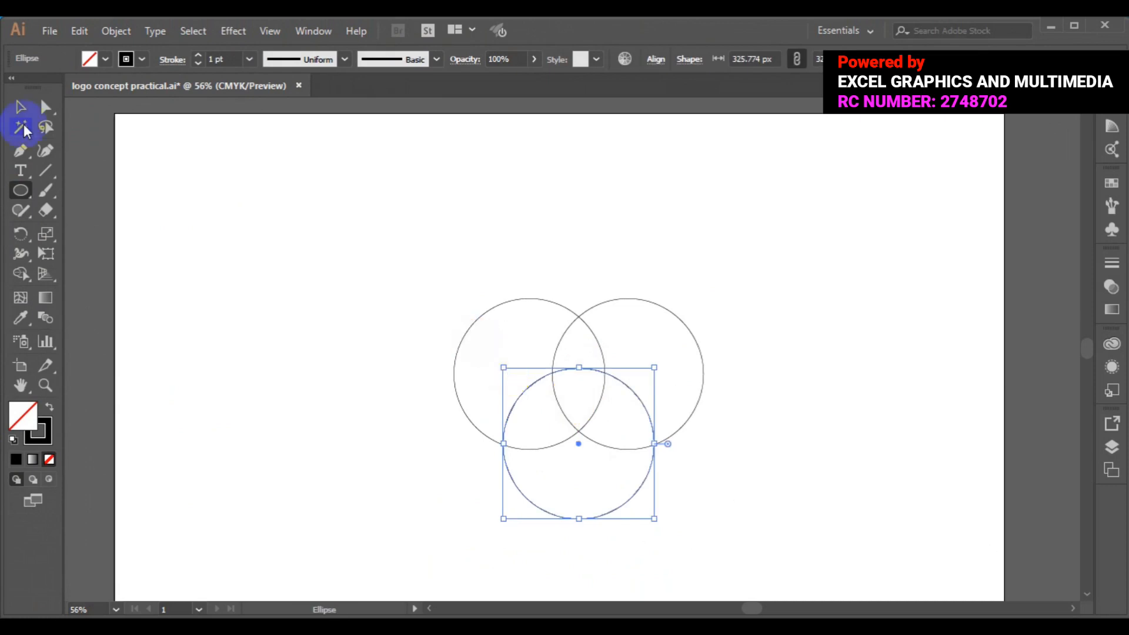
pyautogui.click(20, 108)
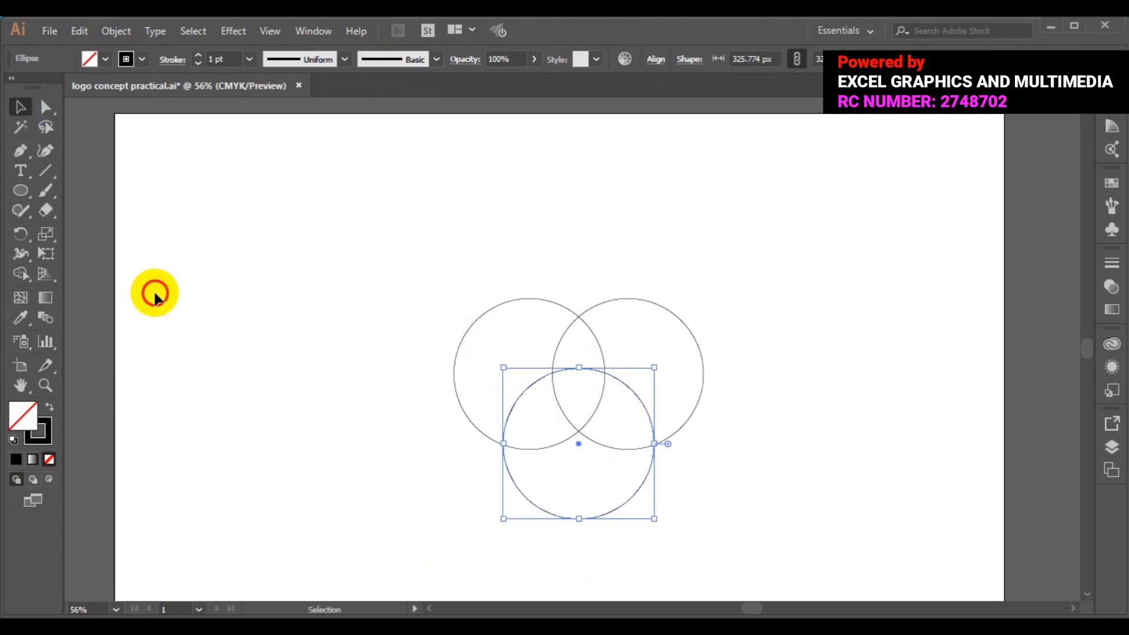
pyautogui.click(155, 294)
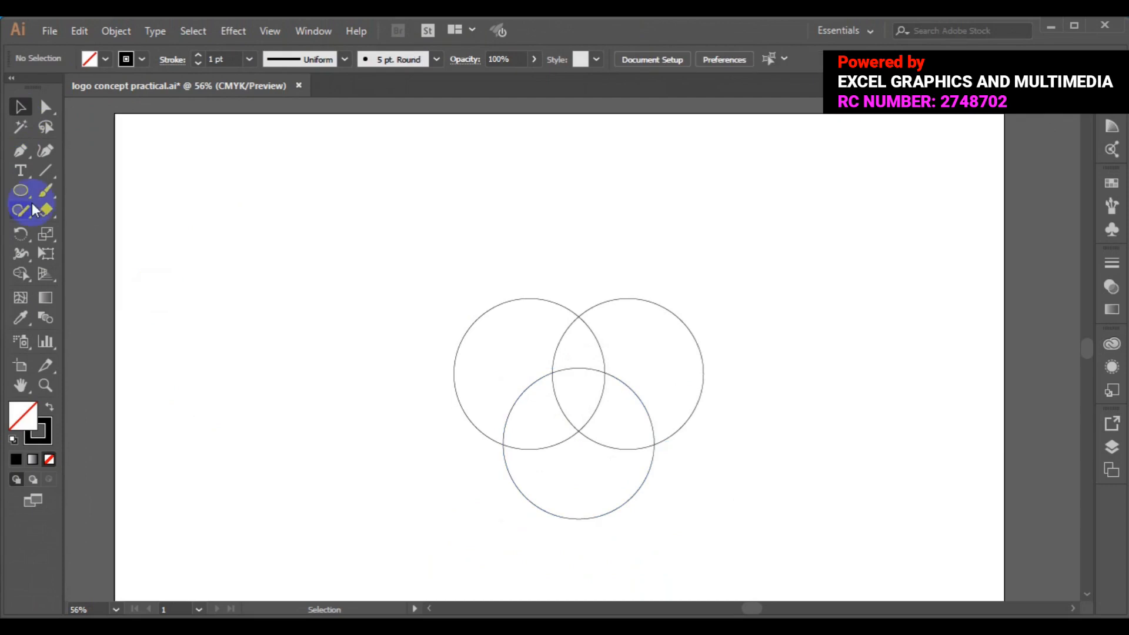
# Step: Draw a circle about 261 px in diameter outward from the centre of the three circles' shared overlap
pyautogui.press('l')
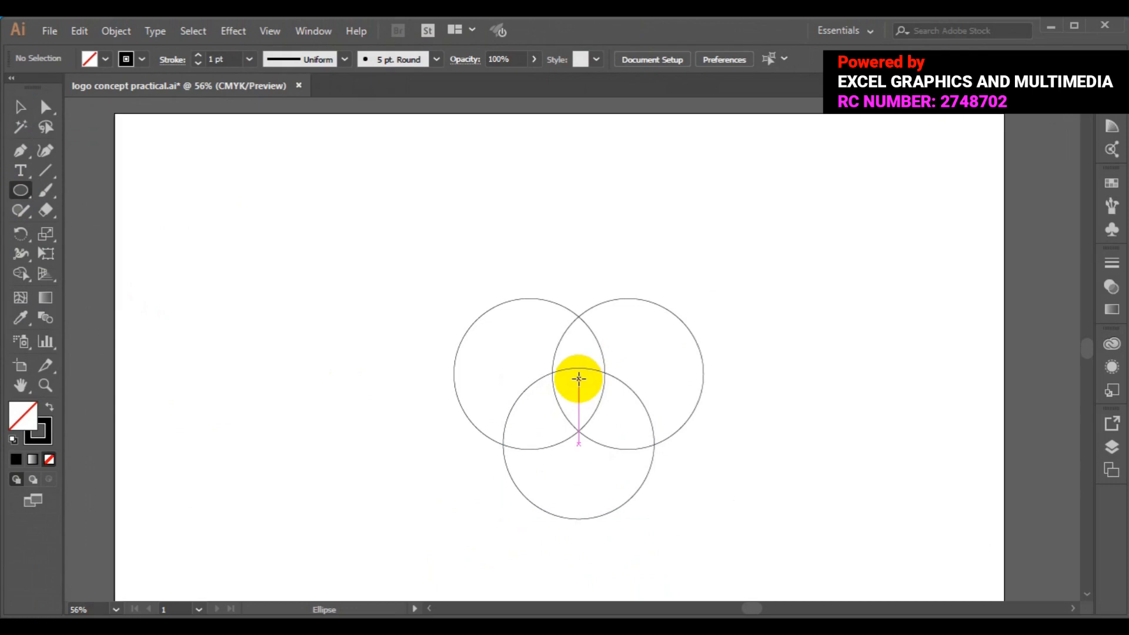
pyautogui.moveTo(579, 378); pyautogui.dragTo(603, 332)
pyautogui.hotkey('ctrl', 'z')
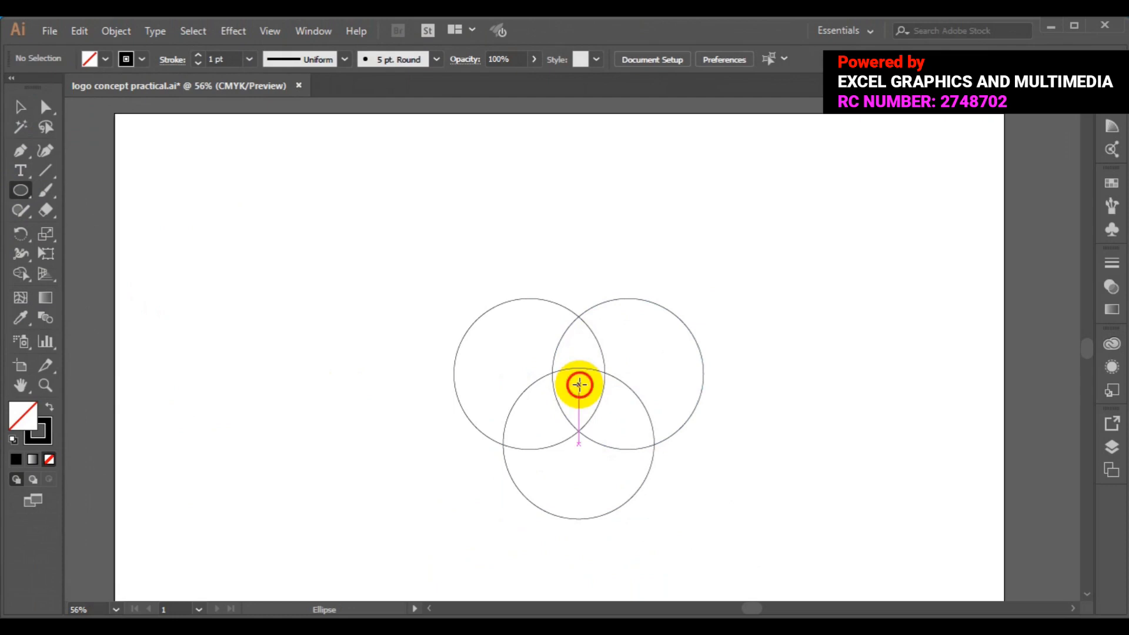
pyautogui.click(582, 374)
pyautogui.moveTo(582, 374); pyautogui.dragTo(584, 359)
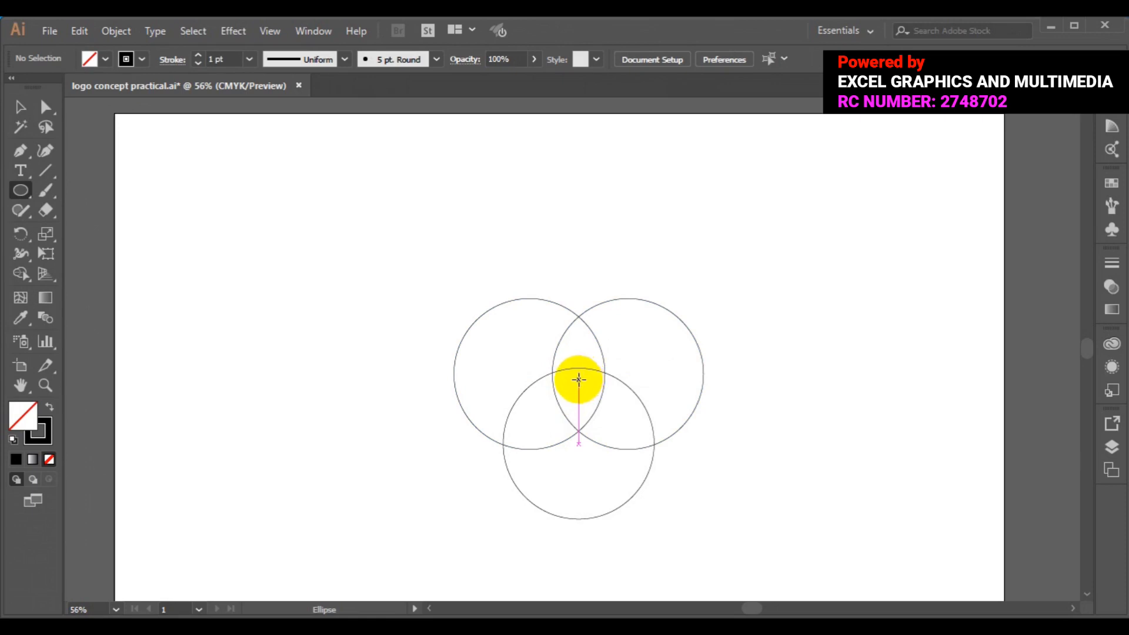
pyautogui.click(579, 379)
pyautogui.moveTo(582, 368); pyautogui.dragTo(616, 327)
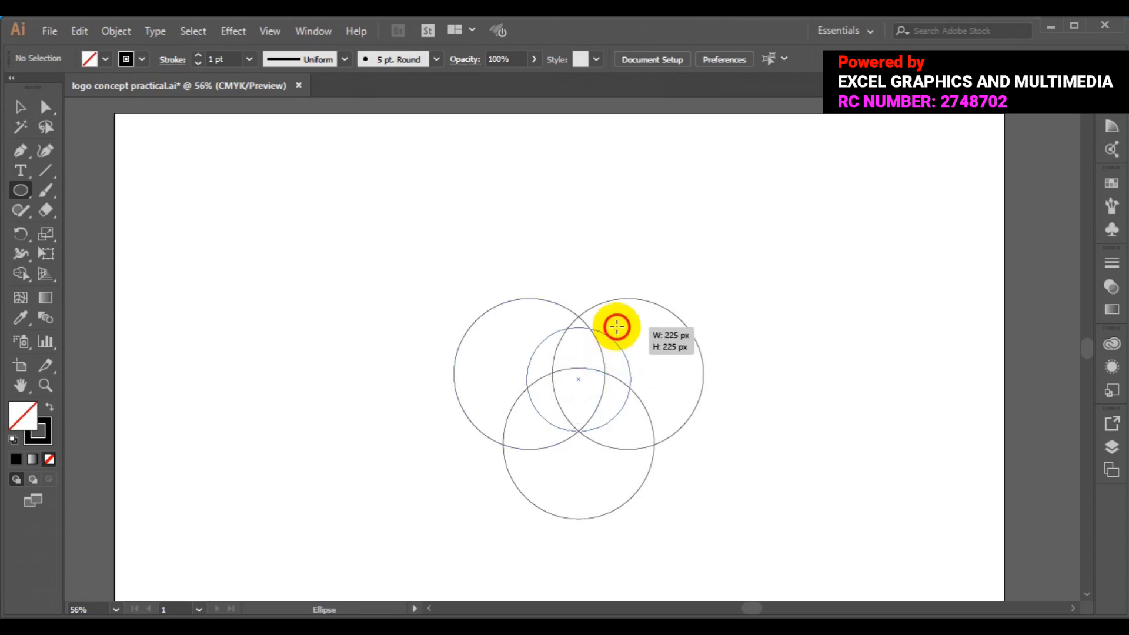
pyautogui.moveTo(616, 327); pyautogui.dragTo(624, 319)
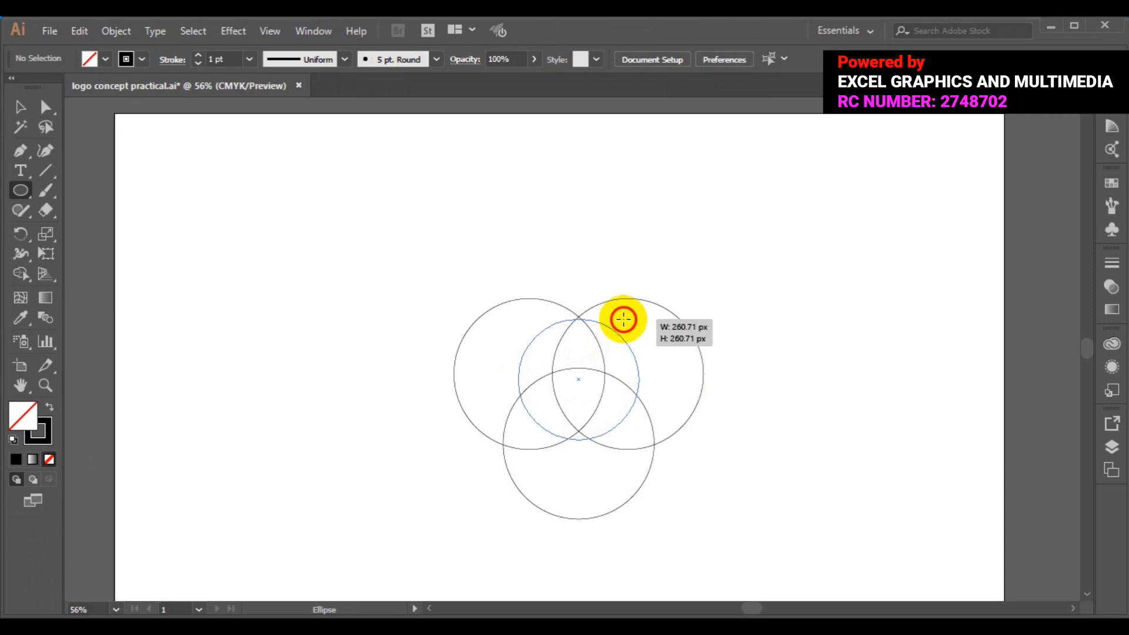
pyautogui.moveTo(623, 319); pyautogui.dragTo(624, 319)
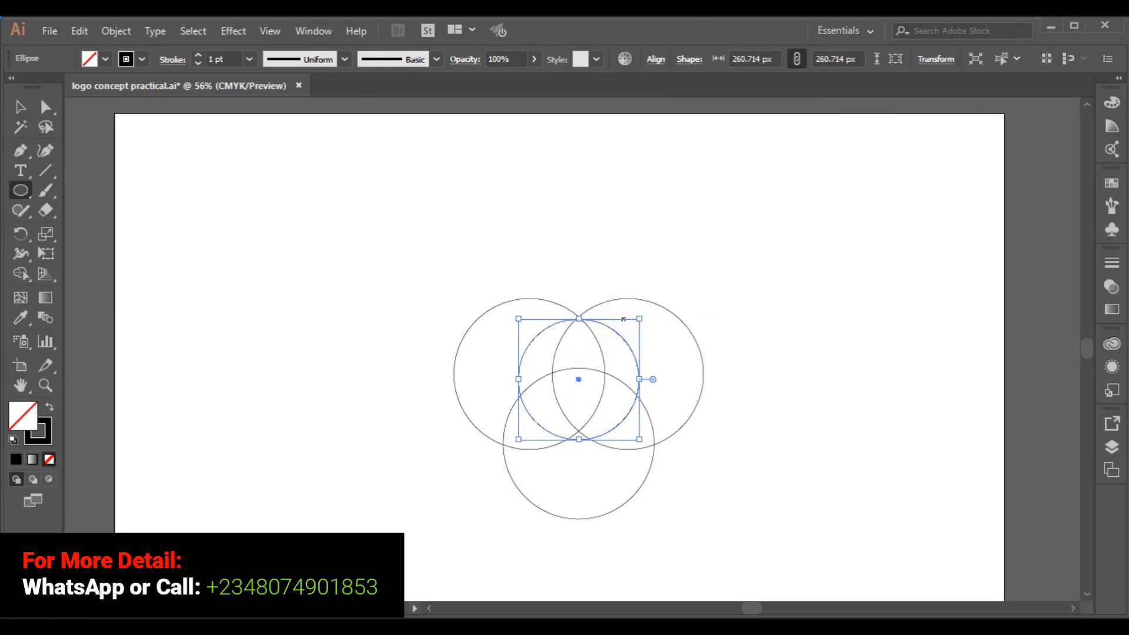
# Step: Delete the newly drawn central circle
pyautogui.click(17, 113)
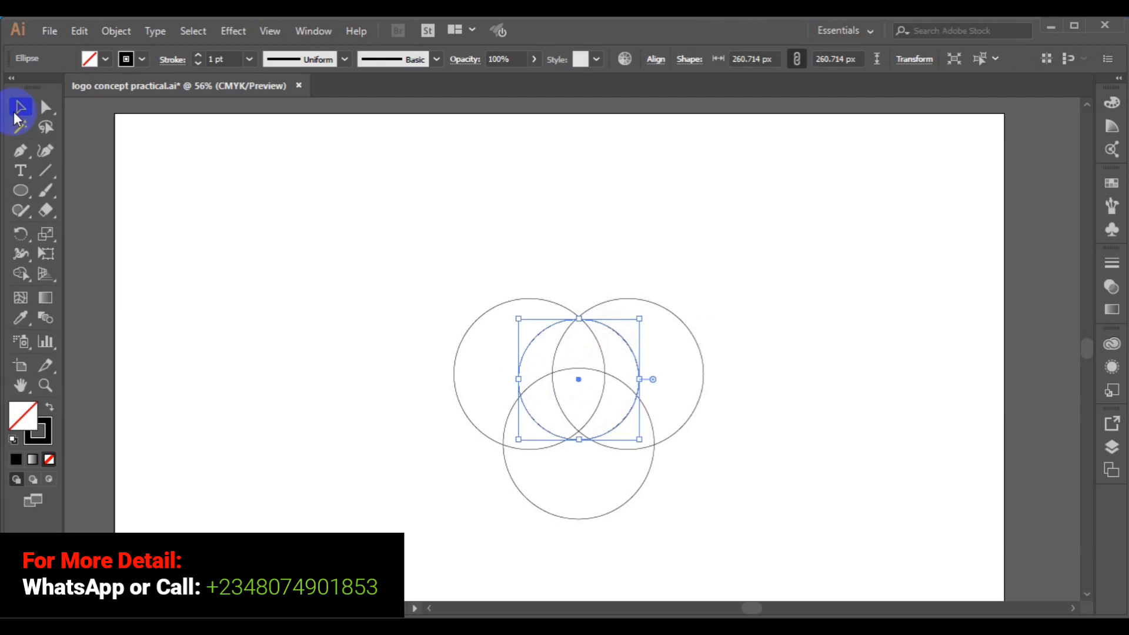
pyautogui.click(604, 355)
pyautogui.press('Delete')
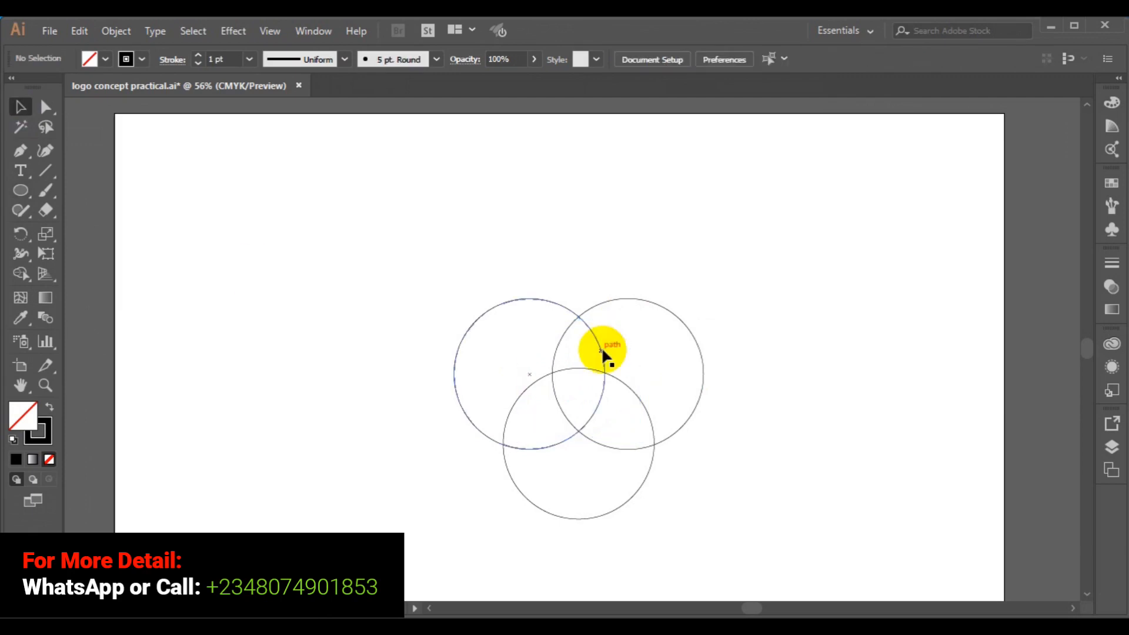
# Step: Move the lower circle slightly straight down, keeping it horizontally centred between the two upper circles
pyautogui.click(581, 467)
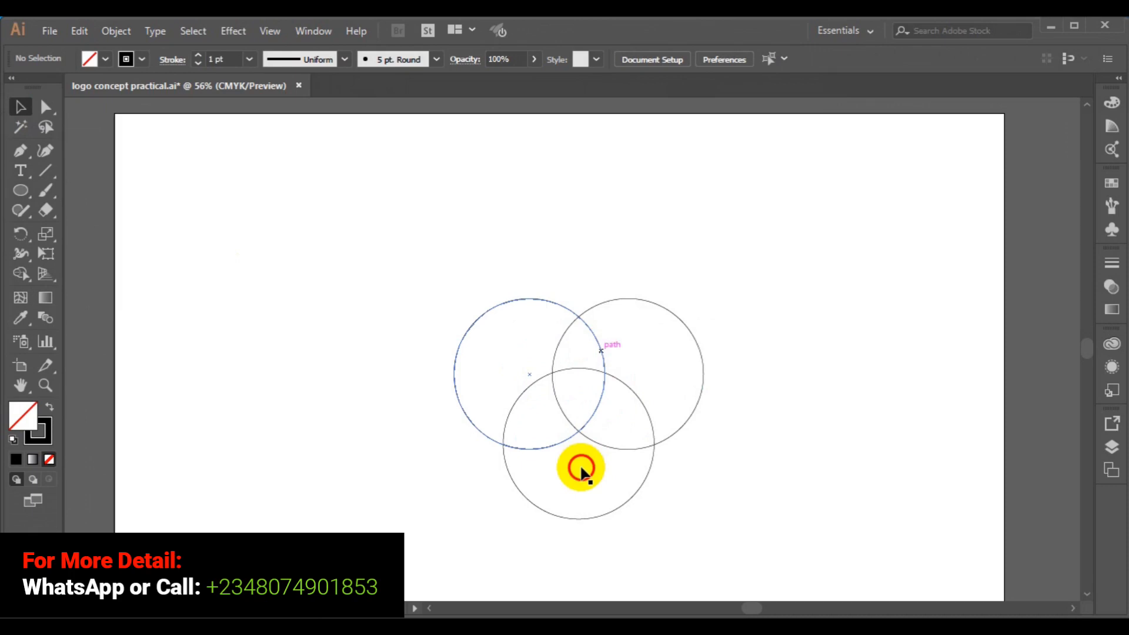
pyautogui.click(623, 385)
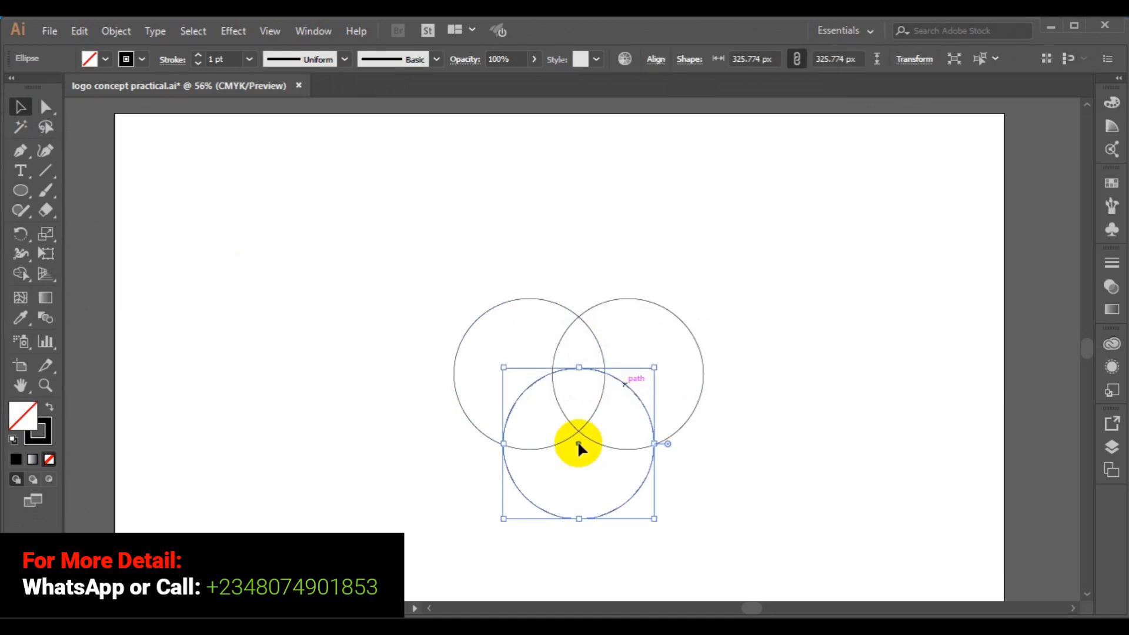
pyautogui.moveTo(581, 444)
pyautogui.mouseDown()
pyautogui.moveTo(581, 458)
pyautogui.moveTo(578, 447)
pyautogui.mouseUp()
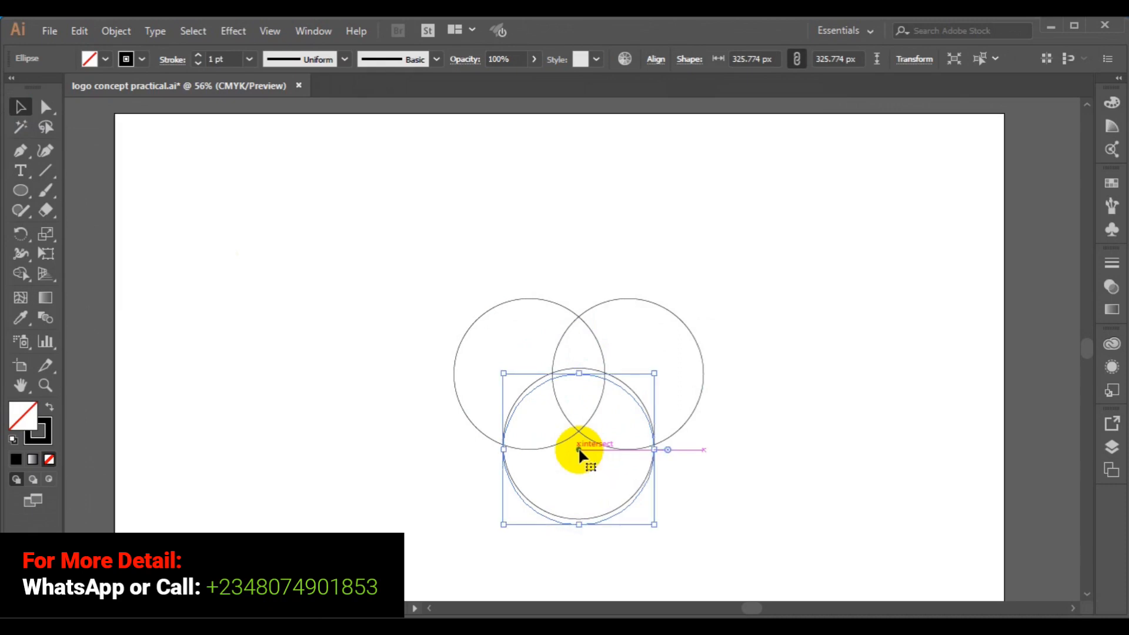
# Step: Select all three circles, try Vertical Align Center on them, and undo that alignment
pyautogui.click(596, 345)
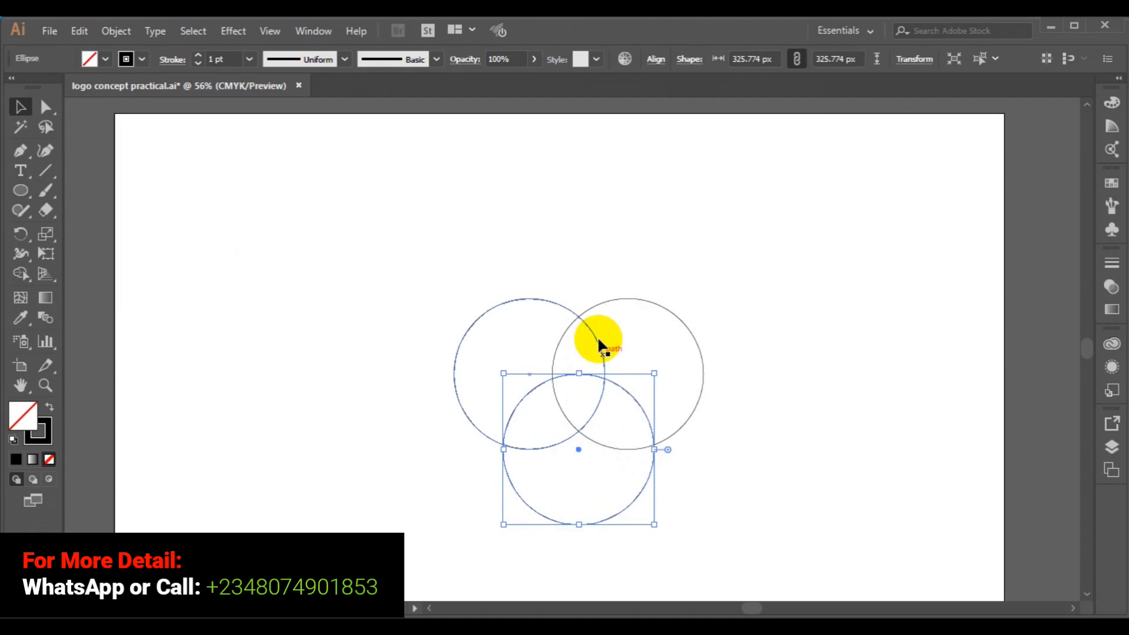
pyautogui.hotkey('ctrl', 'a')
pyautogui.click(597, 344)
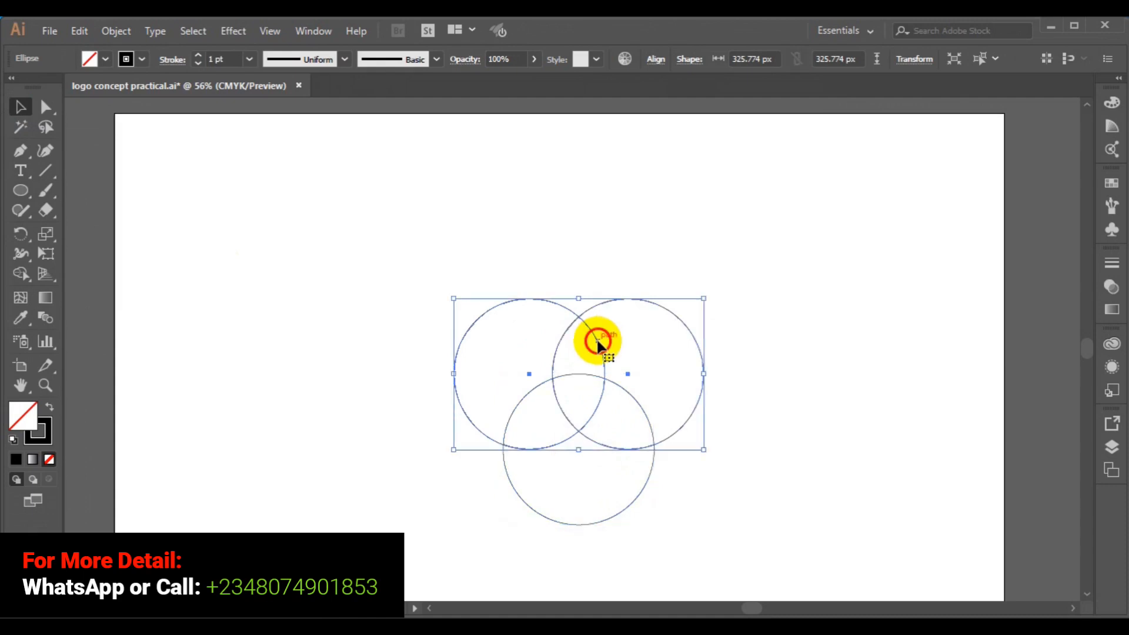
pyautogui.click(582, 527)
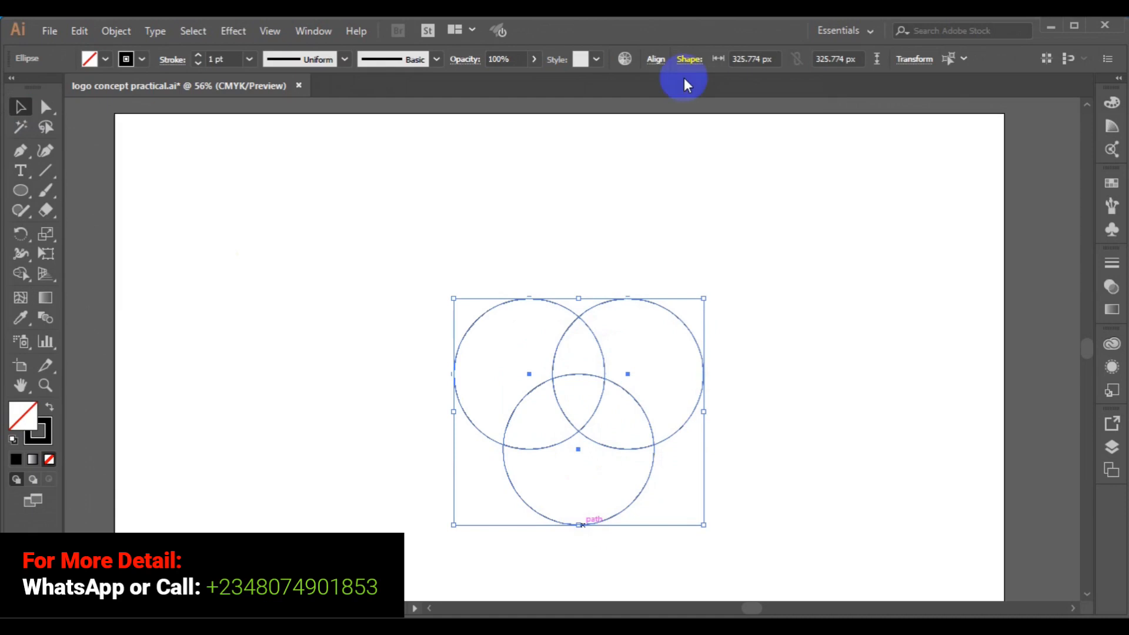
pyautogui.click(658, 59)
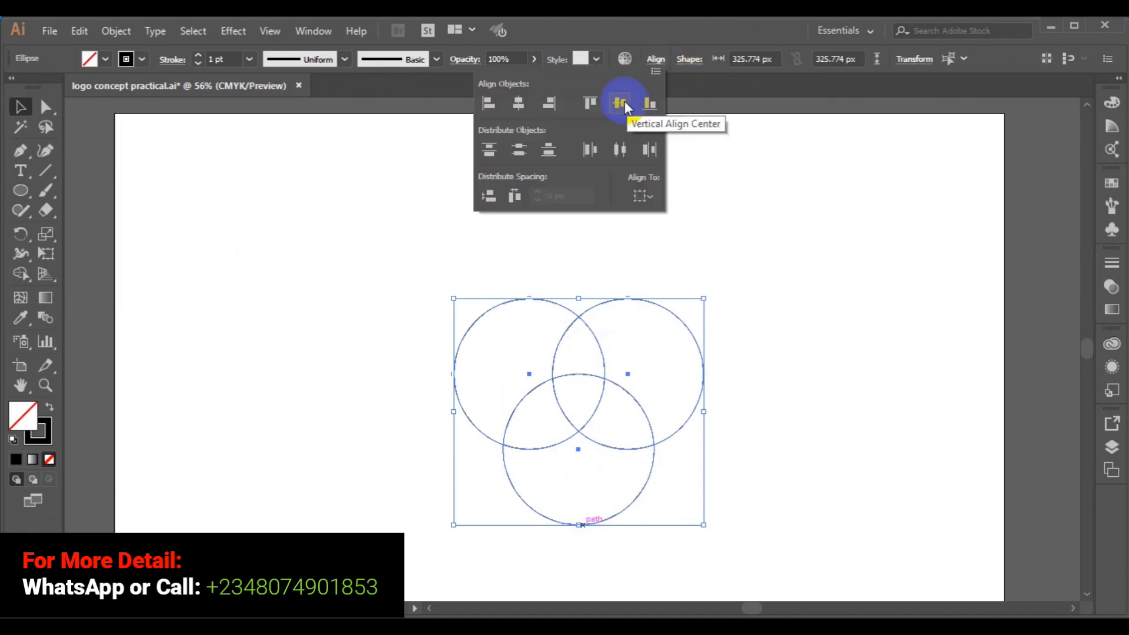
pyautogui.click(625, 102)
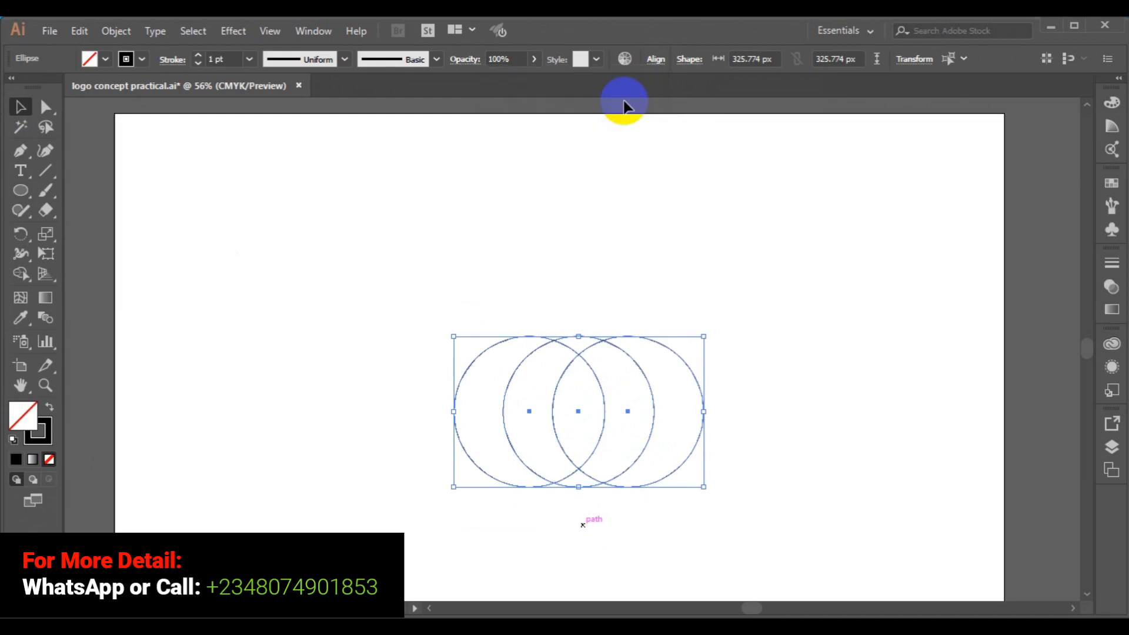
pyautogui.hotkey('ctrl', 'shift', 'b')
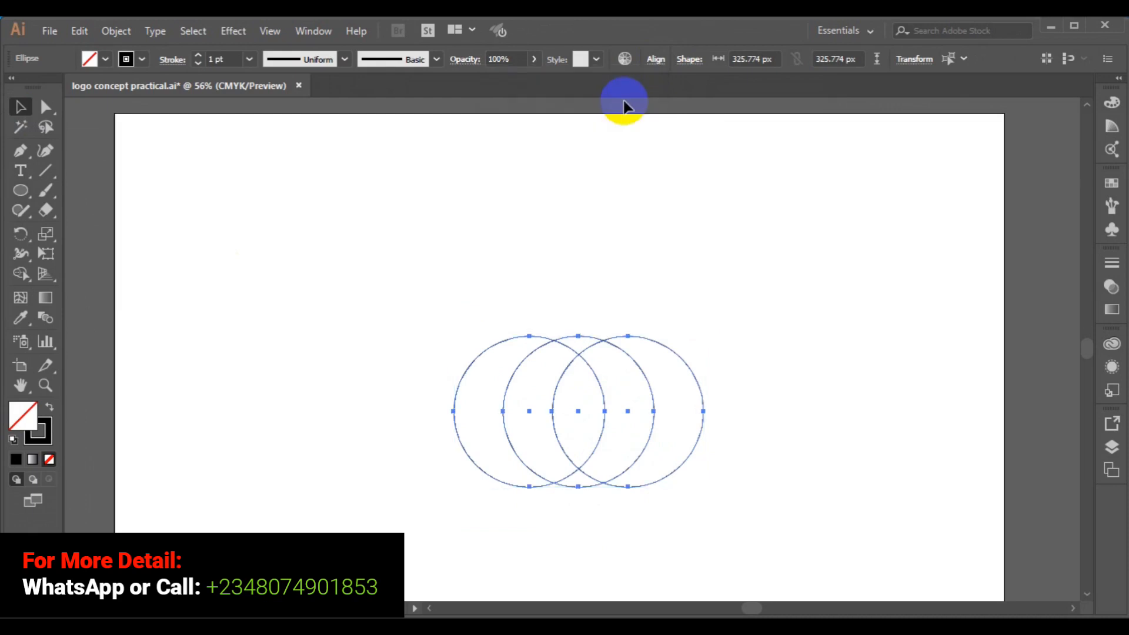
pyautogui.hotkey('ctrl', 'z')
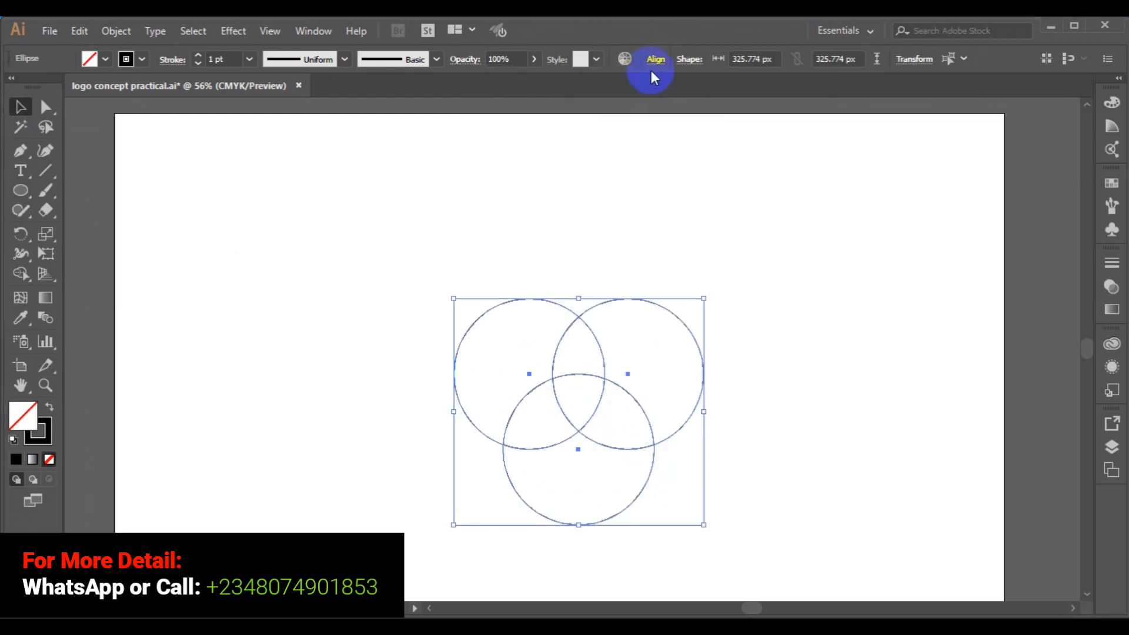
# Step: Try Horizontal Align Center on the three selected circles
pyautogui.click(653, 60)
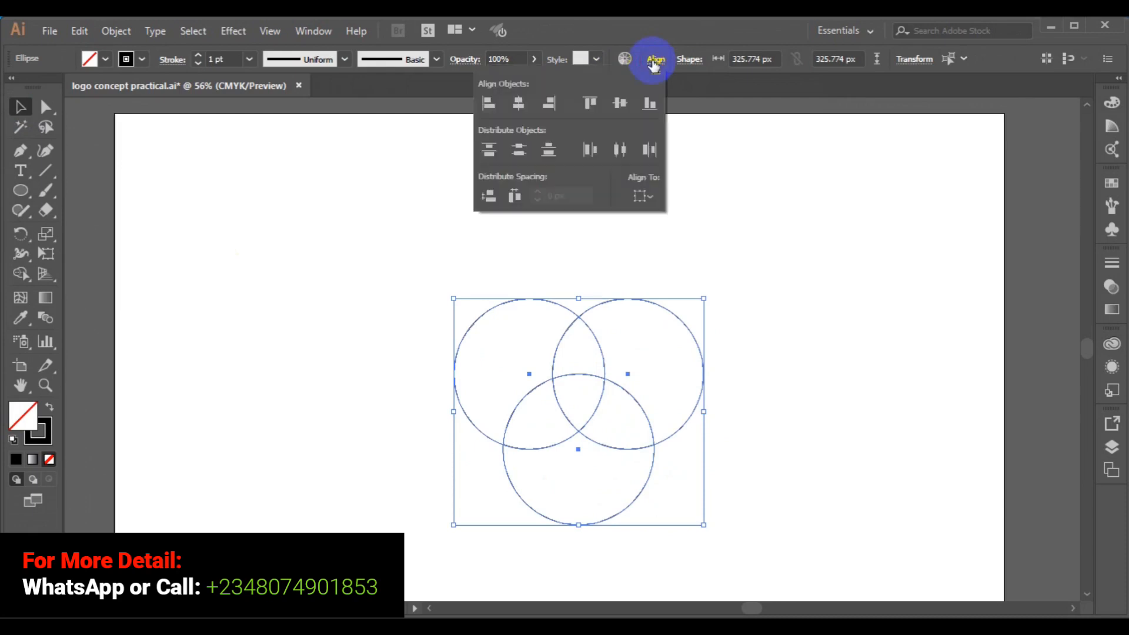
pyautogui.click(524, 107)
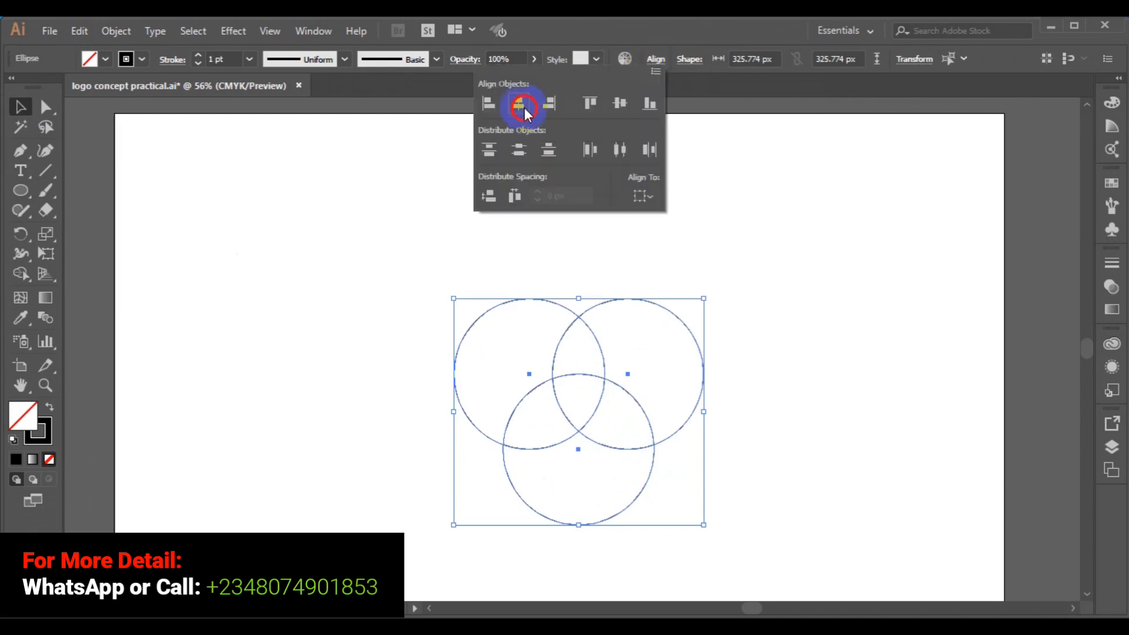
pyautogui.click(803, 324)
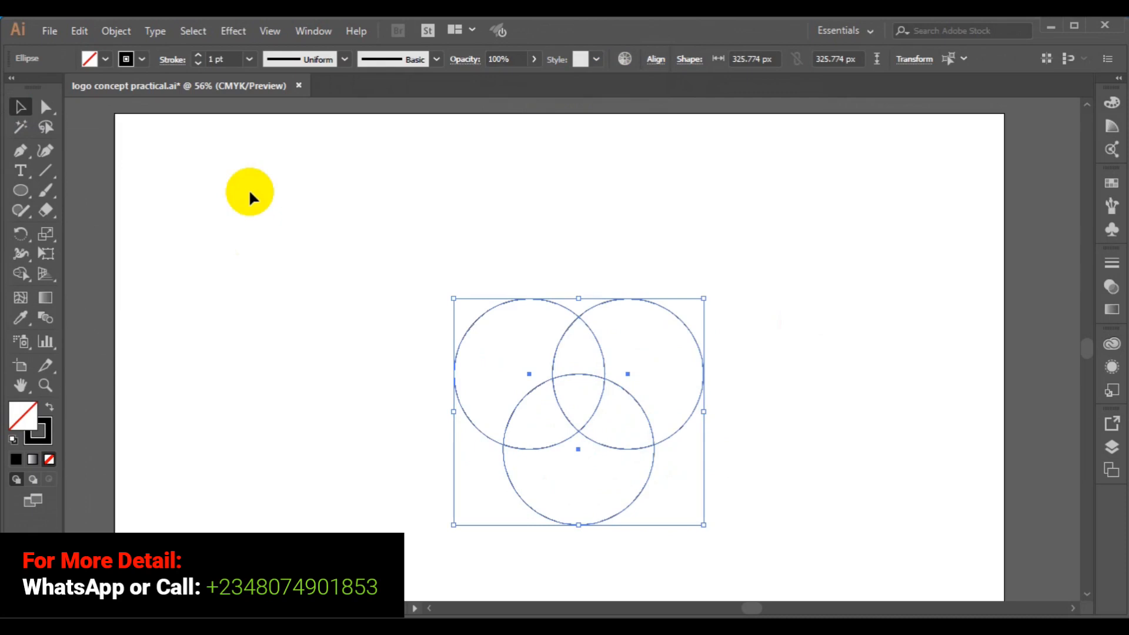
# Step: Draw a circle about 282 px in diameter outward from the centre of the three circles' shared overlap
pyautogui.click(19, 191)
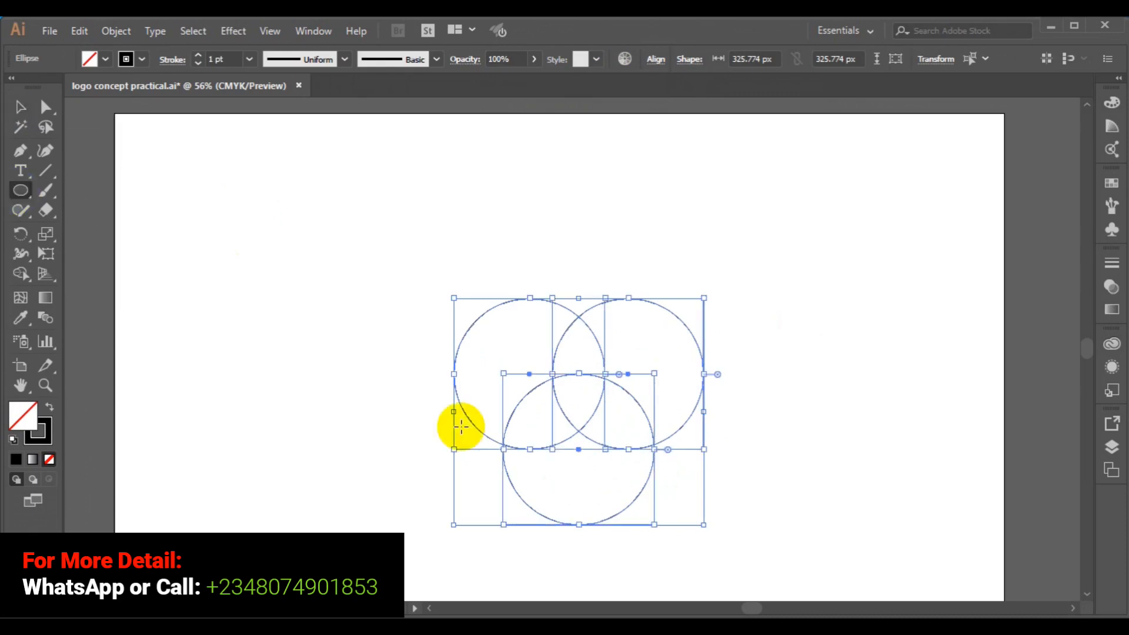
pyautogui.click(578, 398)
pyautogui.moveTo(578, 397); pyautogui.dragTo(595, 358)
pyautogui.press('alt')
pyautogui.moveTo(595, 358); pyautogui.dragTo(606, 333)
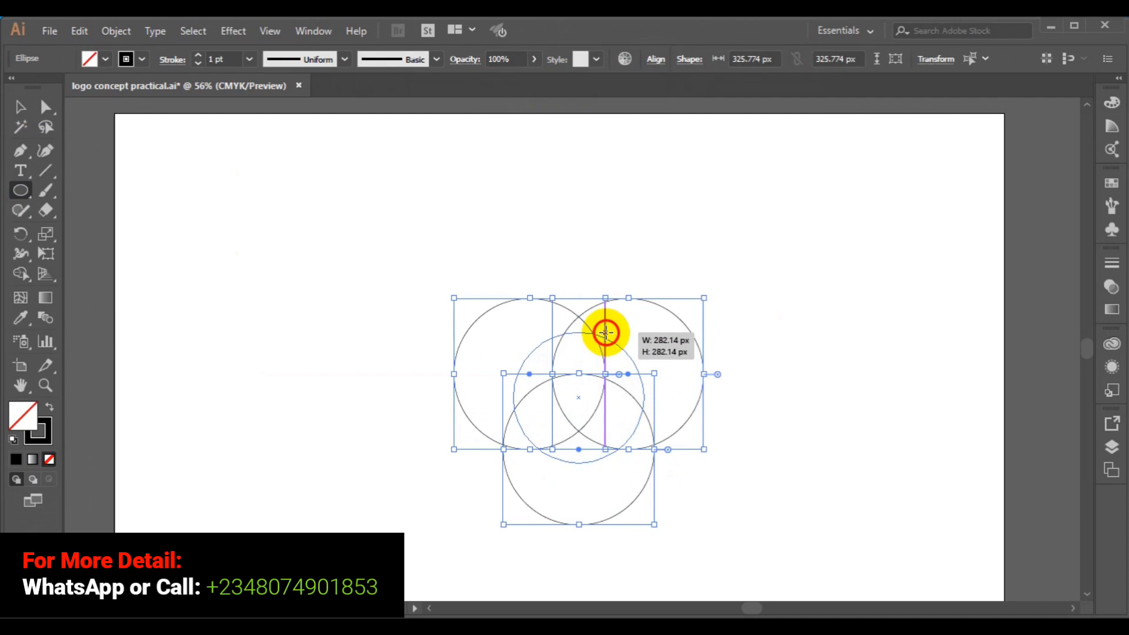
pyautogui.moveTo(605, 333); pyautogui.dragTo(606, 333)
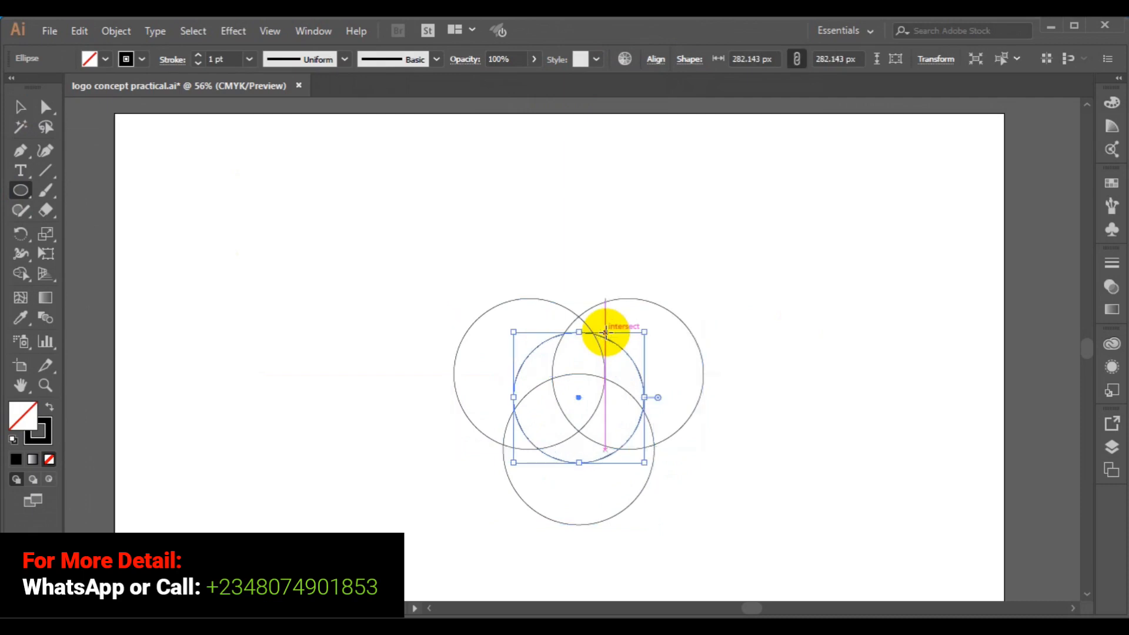
# Step: Select all four circles and place a duplicate of the set beside the original, toward the artboard's left edge
pyautogui.click(20, 108)
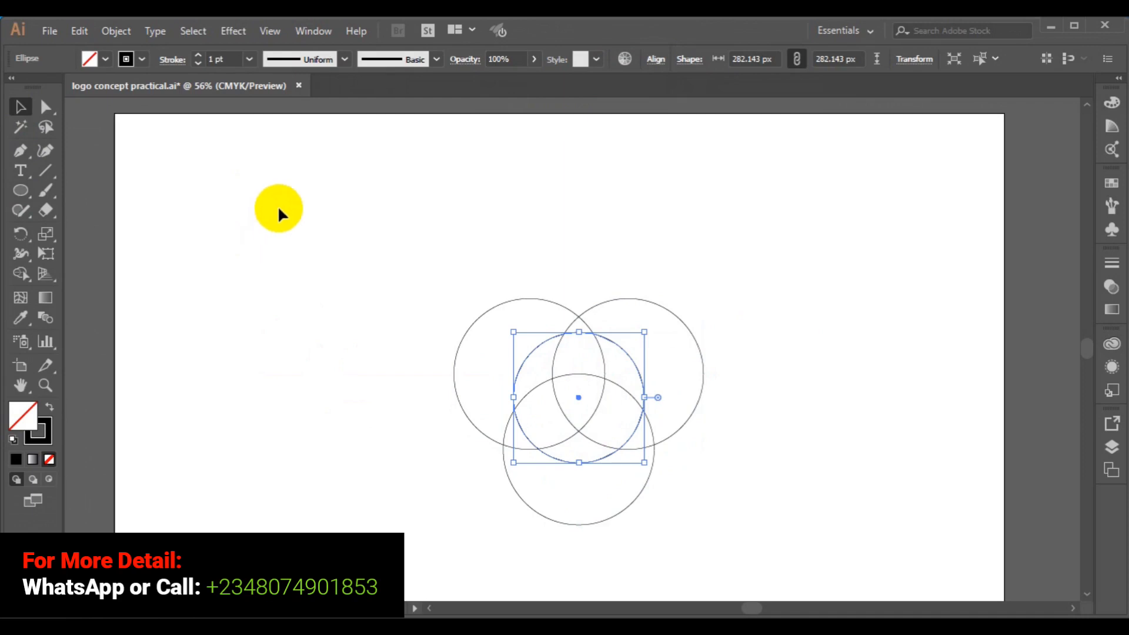
pyautogui.moveTo(280, 209); pyautogui.dragTo(734, 548)
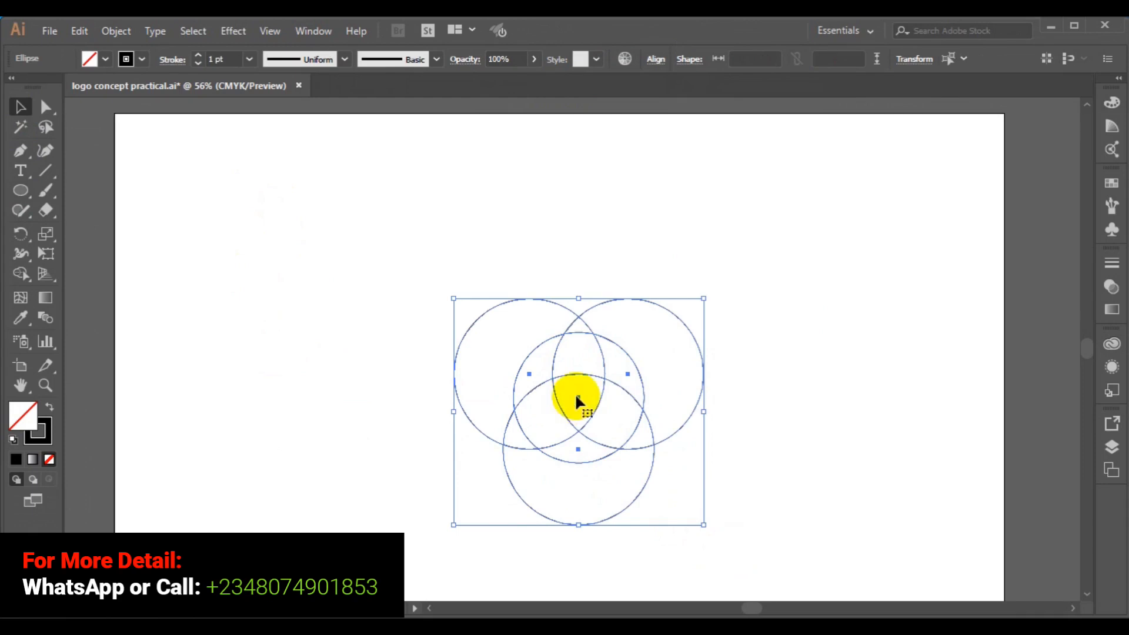
pyautogui.click(468, 367)
pyautogui.moveTo(468, 367); pyautogui.dragTo(275, 390)
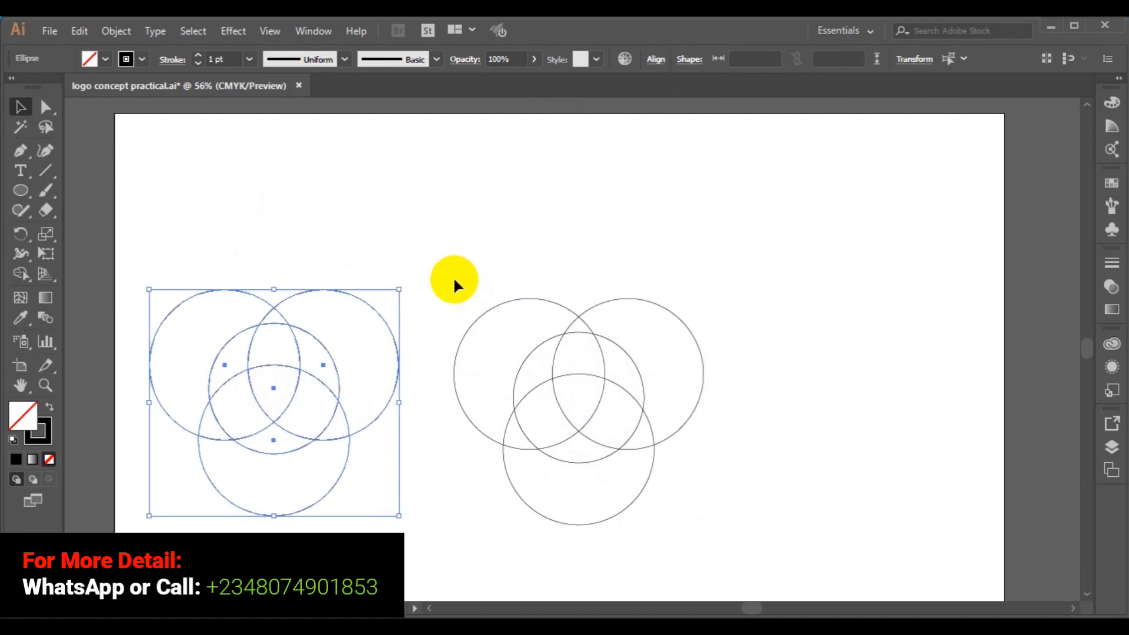
# Step: Select the original four circles and use Shape Builder to merge the small circle's upper-left and top-centre regions into one curved blade
pyautogui.moveTo(455, 280); pyautogui.dragTo(716, 534)
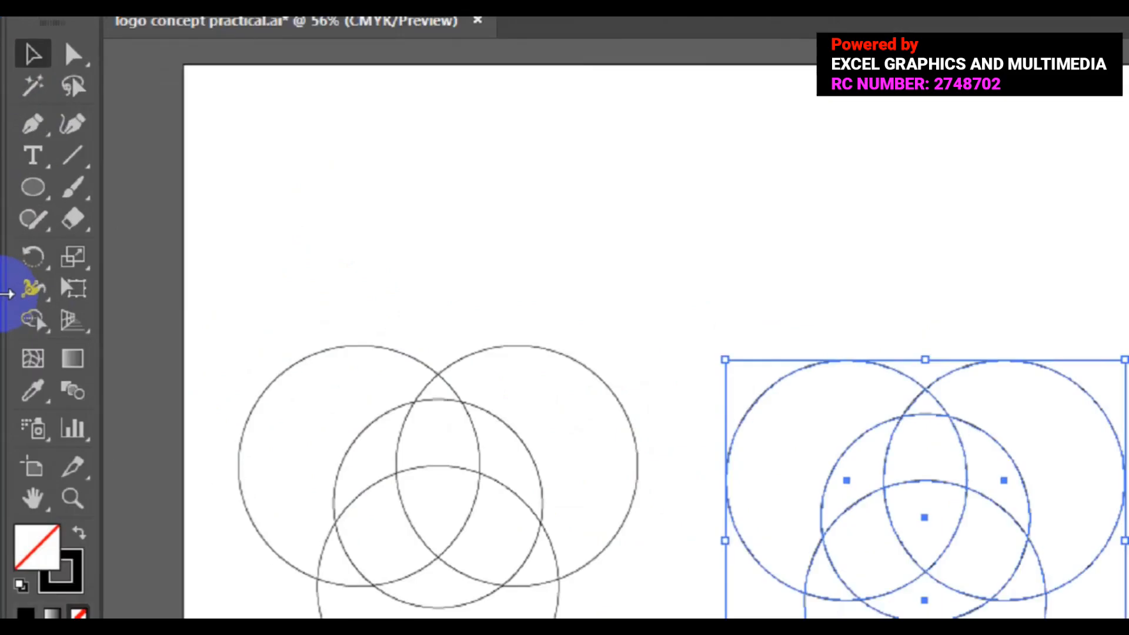
pyautogui.click(22, 273)
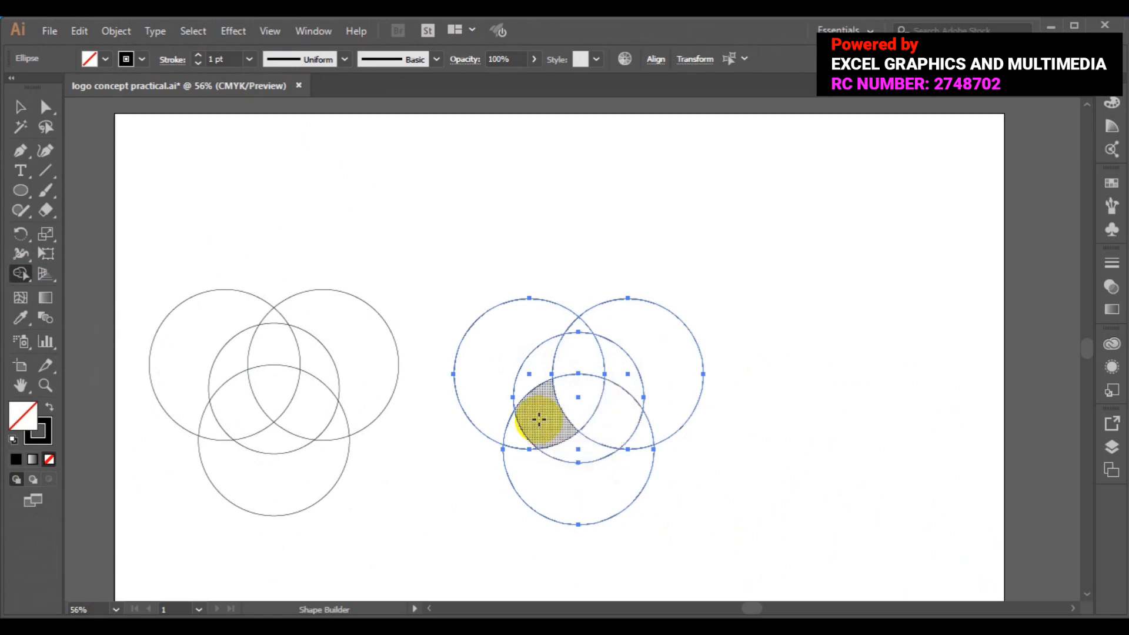
pyautogui.click(535, 364)
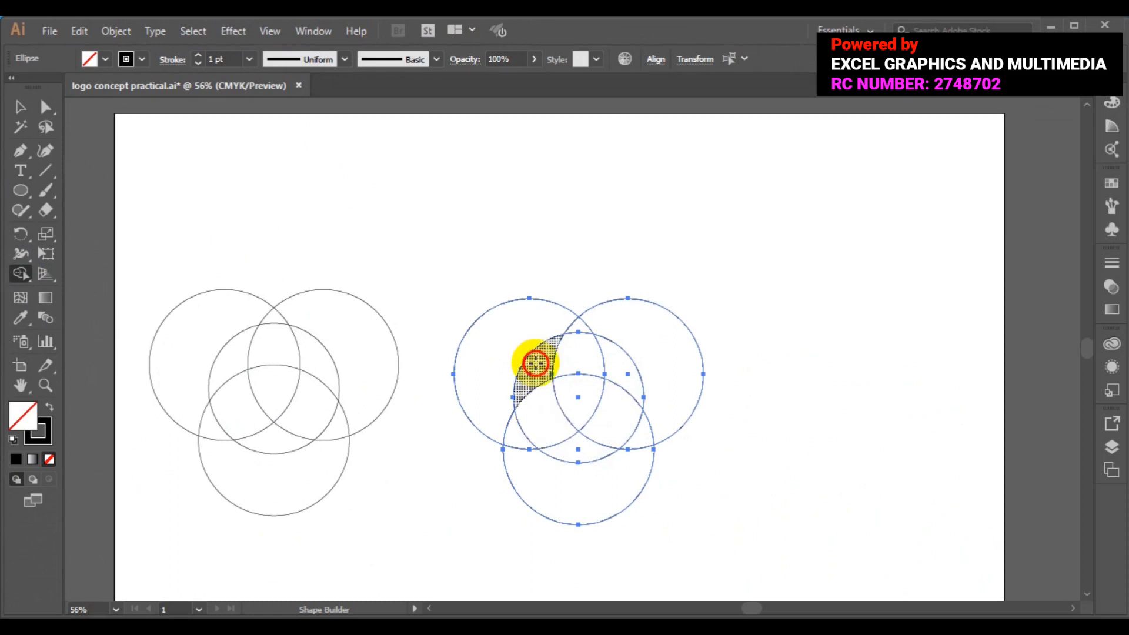
pyautogui.moveTo(536, 364); pyautogui.dragTo(567, 360)
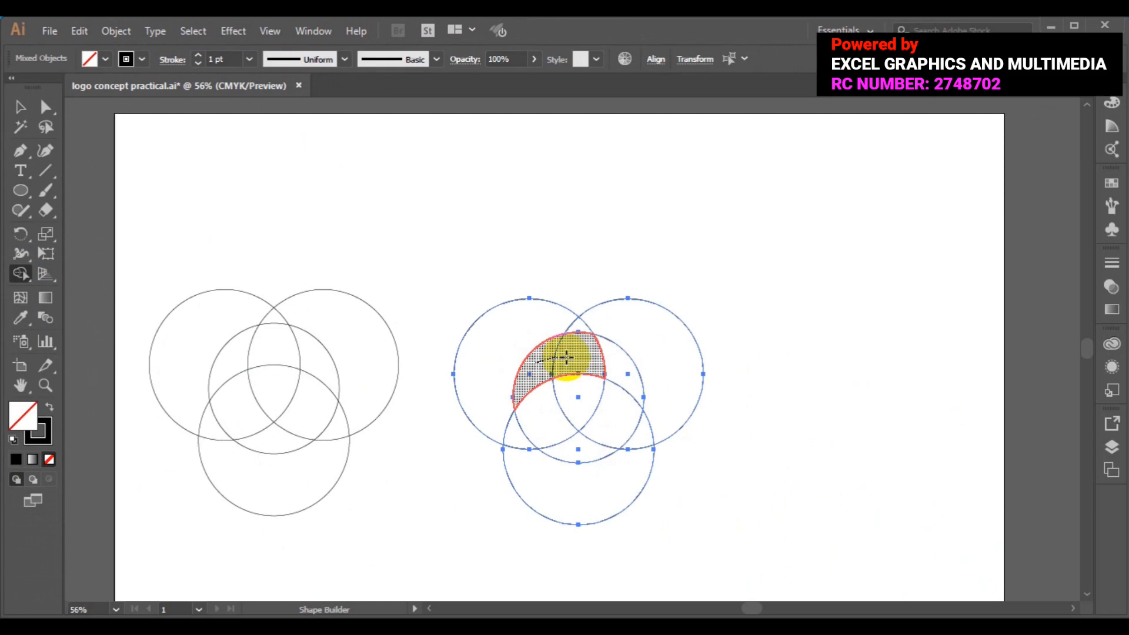
pyautogui.moveTo(565, 357); pyautogui.dragTo(567, 357)
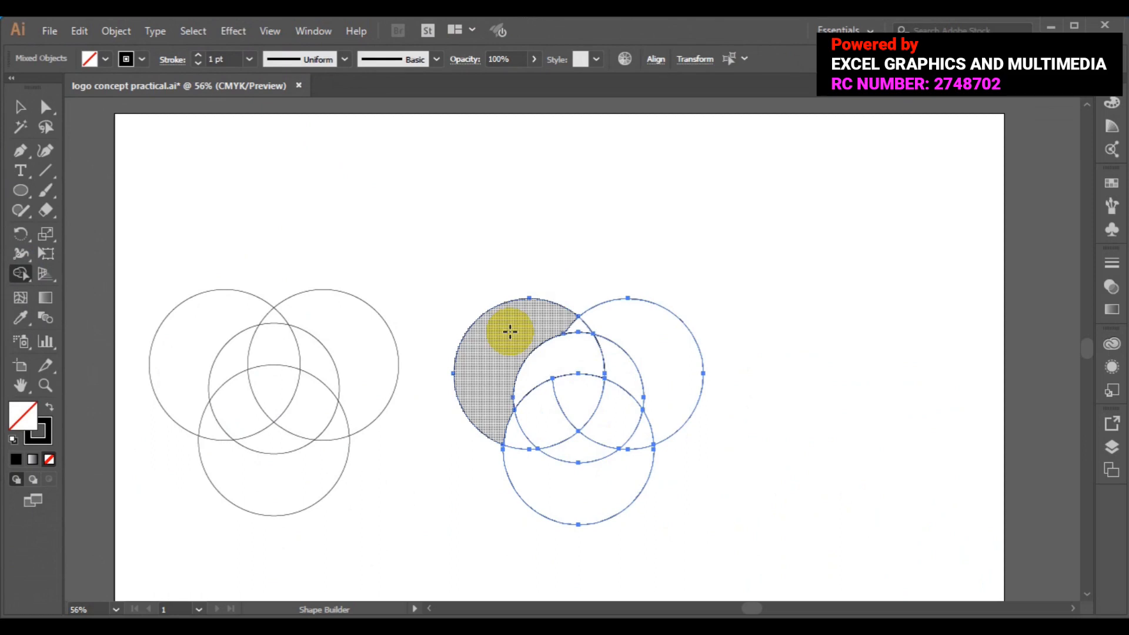
pyautogui.moveTo(510, 331); pyautogui.dragTo(454, 297)
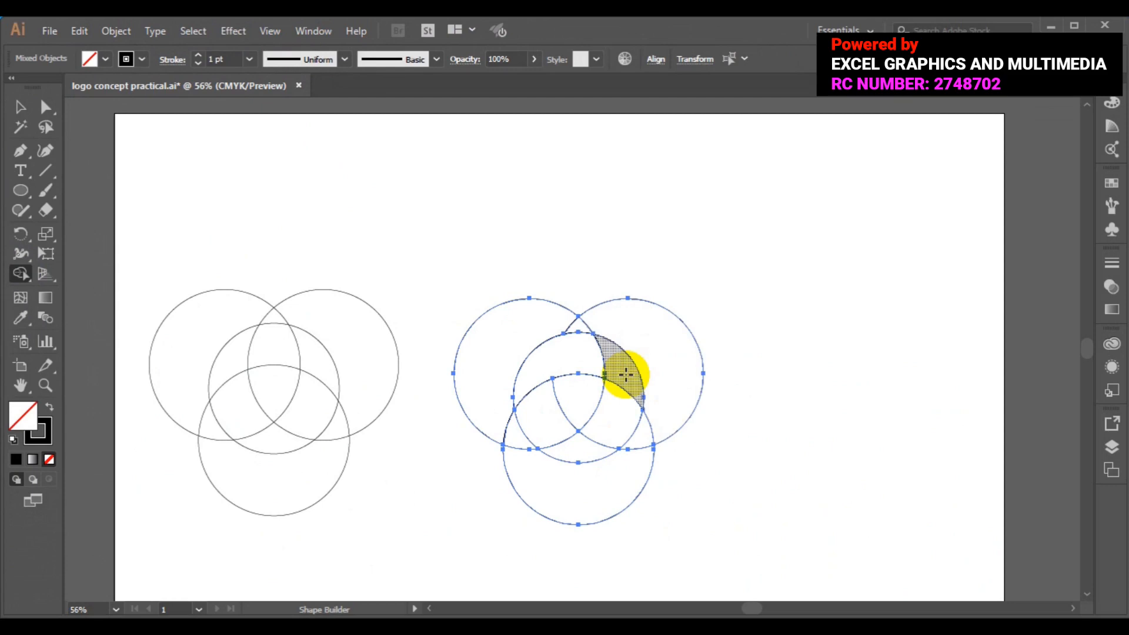
# Step: Merge the small circle's right-hand regions into a second blade and its lower-left and bottom regions into a third with Shape Builder
pyautogui.moveTo(625, 375); pyautogui.dragTo(616, 408)
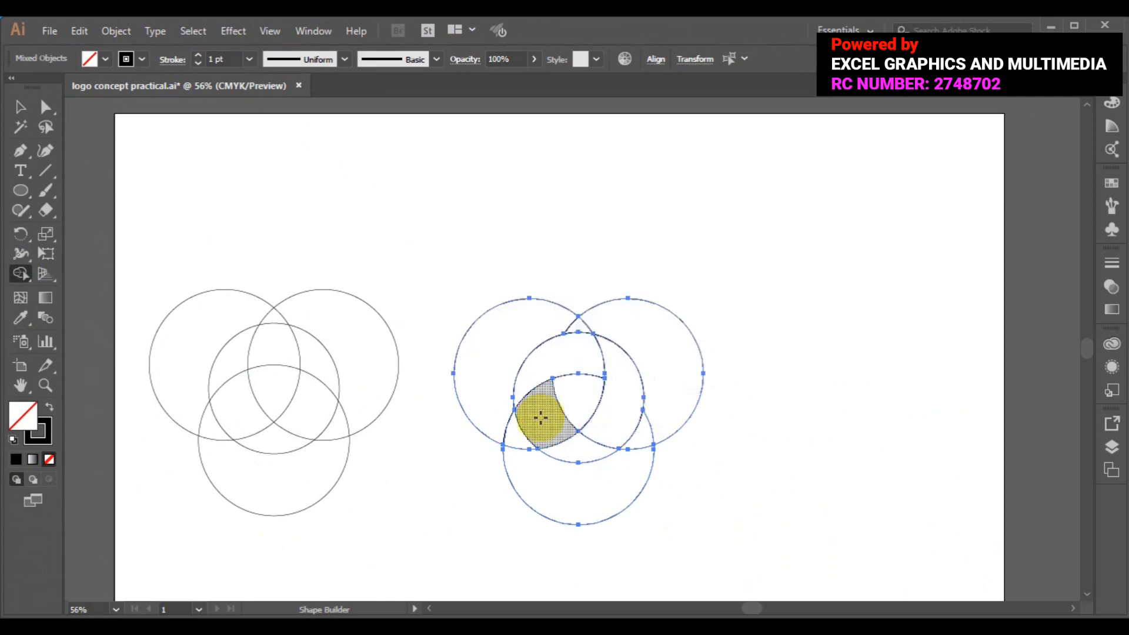
pyautogui.click(558, 438)
pyautogui.moveTo(559, 438); pyautogui.dragTo(576, 442)
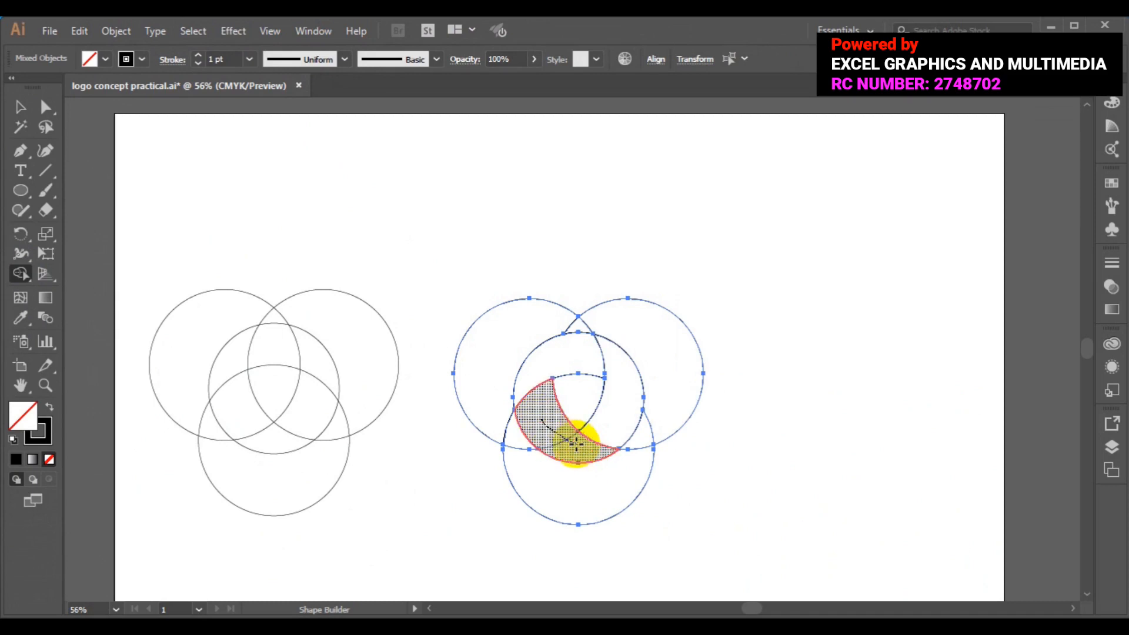
pyautogui.moveTo(576, 443); pyautogui.dragTo(577, 442)
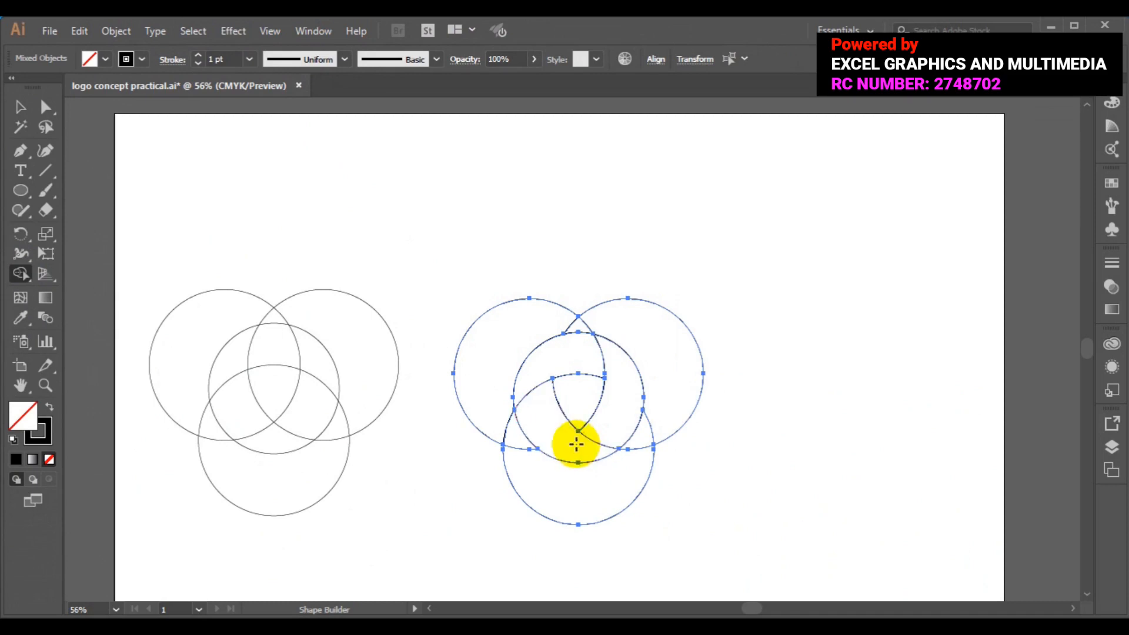
# Step: Select the three merged blades together and move them out of the circles, about 538 px right and 33 px up
pyautogui.click(20, 108)
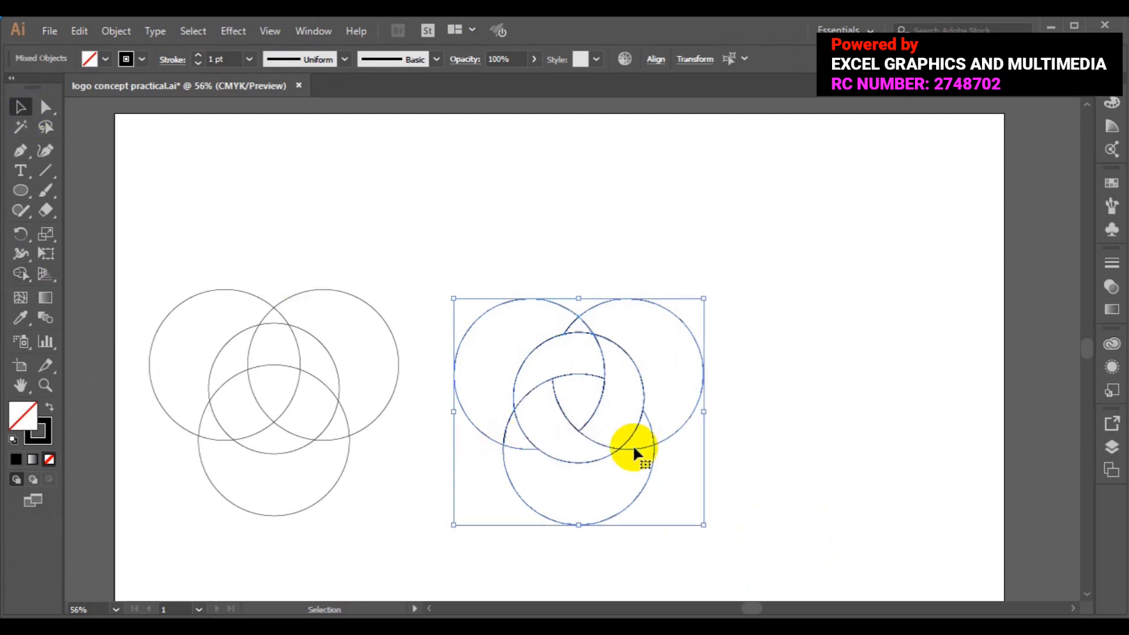
pyautogui.click(526, 447)
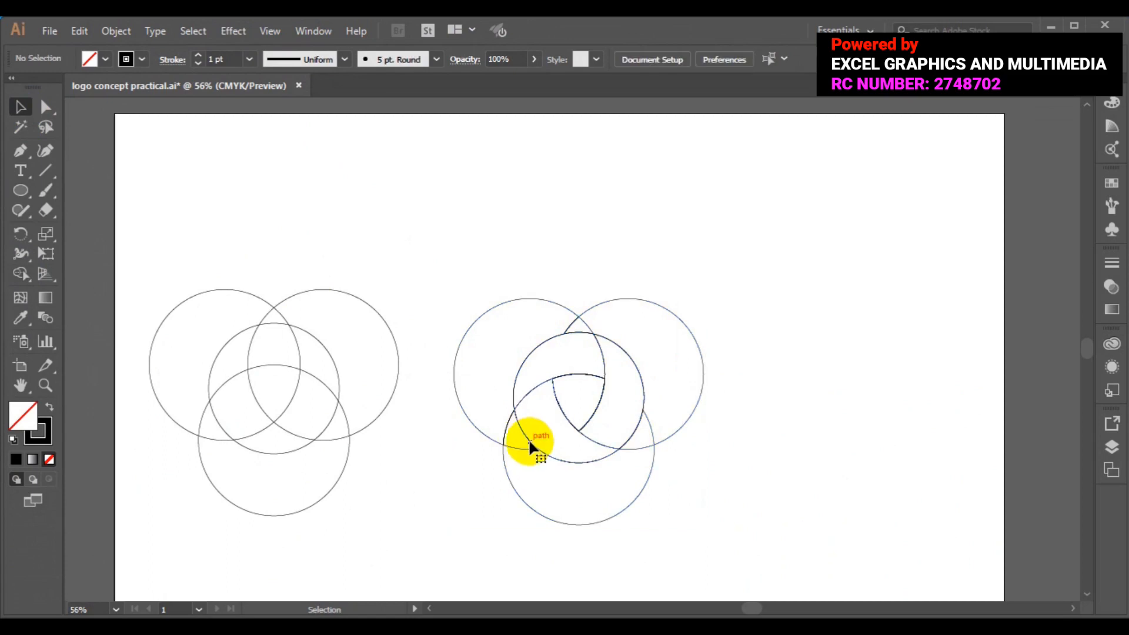
pyautogui.click(529, 442)
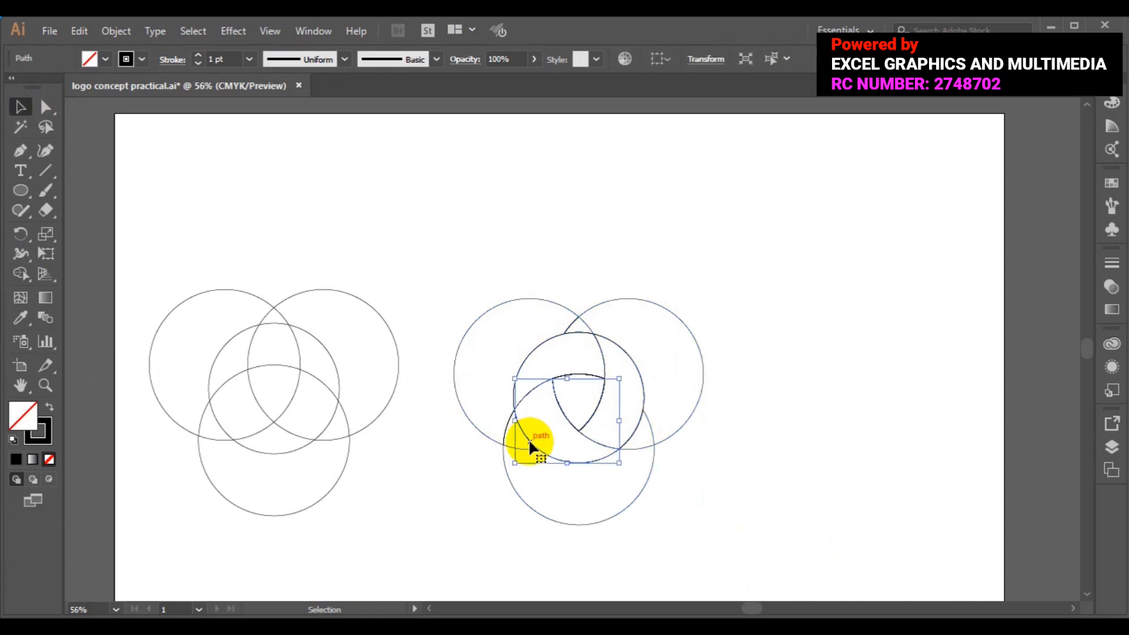
pyautogui.keyDown('shift'); pyautogui.click(556, 339); pyautogui.keyUp('shift')
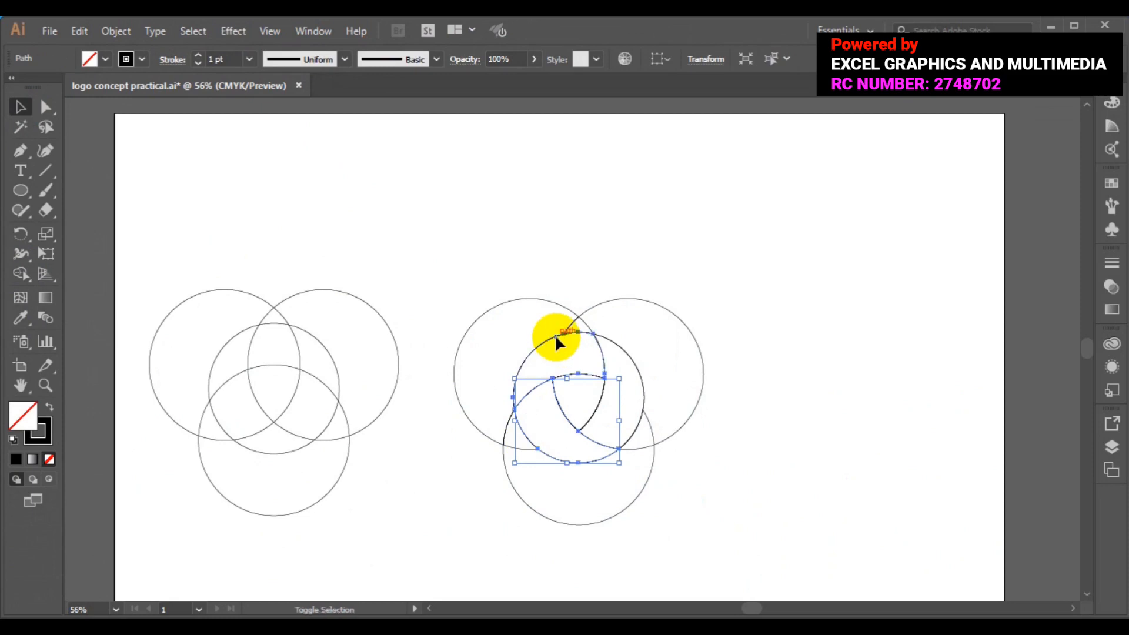
pyautogui.keyDown('shift'); pyautogui.click(639, 374); pyautogui.keyUp('shift')
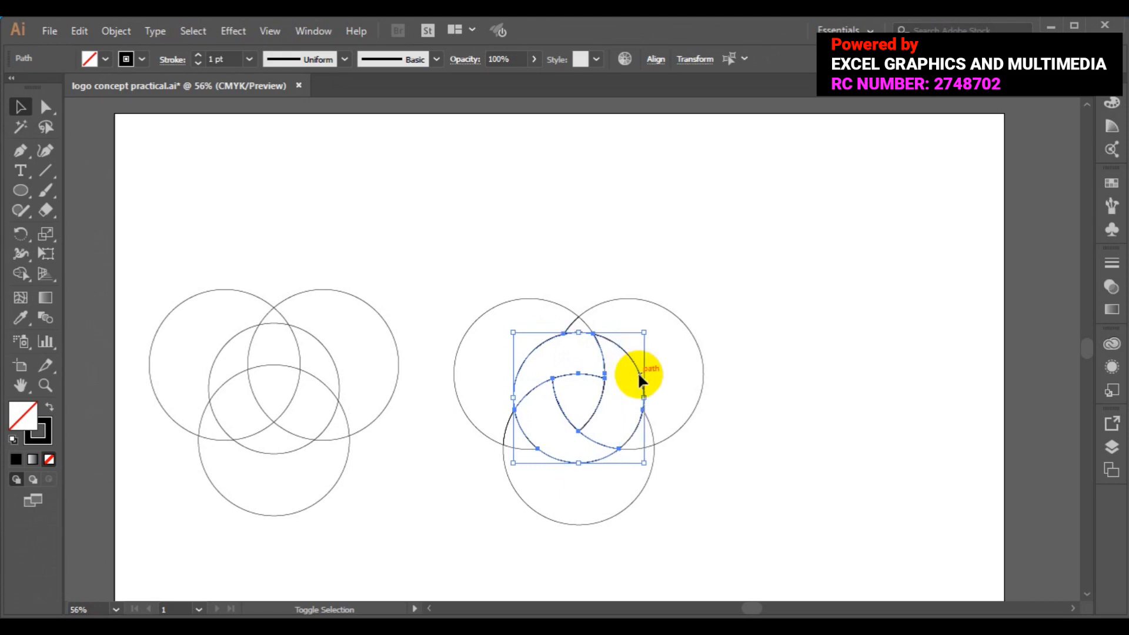
pyautogui.click(660, 382)
pyautogui.moveTo(660, 382); pyautogui.dragTo(890, 365)
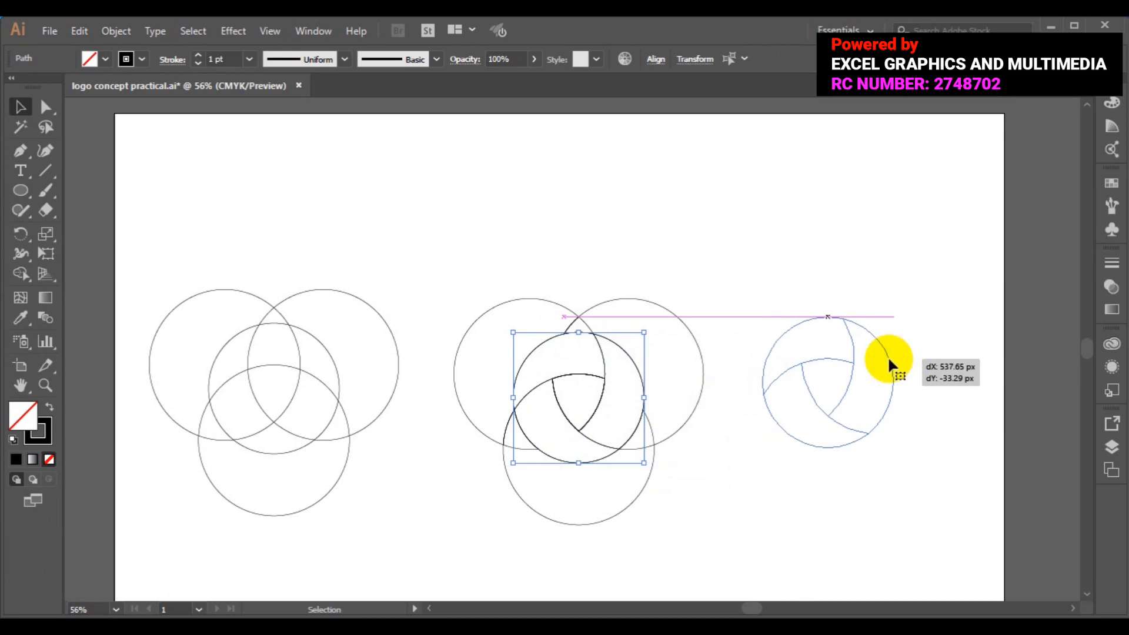
pyautogui.moveTo(890, 360); pyautogui.dragTo(889, 360)
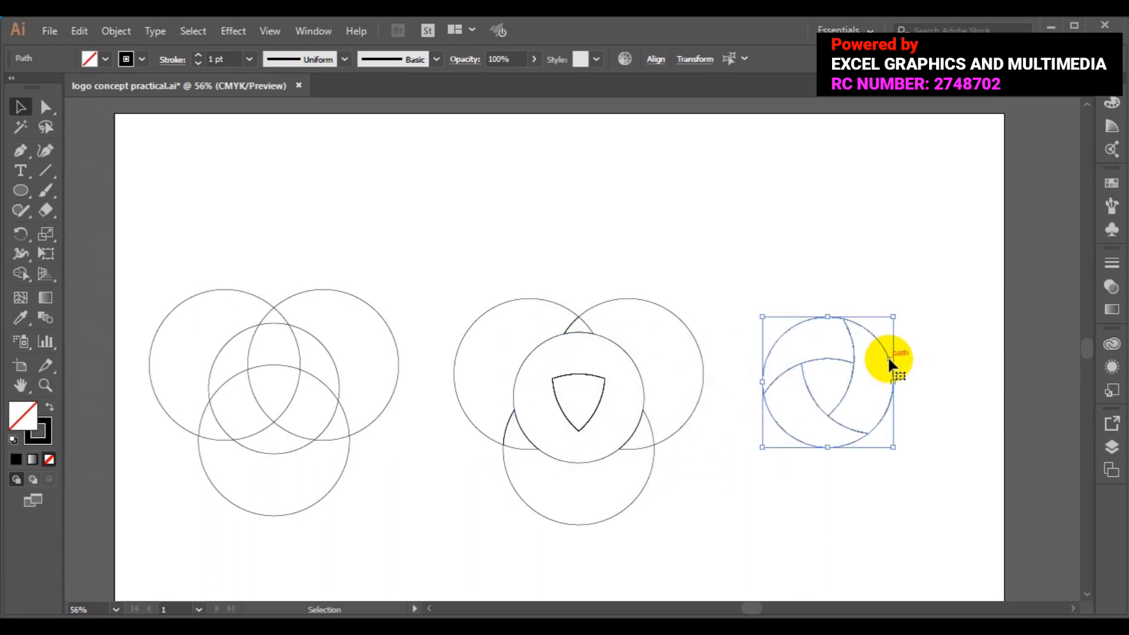
# Step: Reposition the three-blade emblem in the empty space beside the circle set, roughly level with its upper circles, and deselect it
pyautogui.click(1089, 595)
pyautogui.scroll(-1, 853, 295)
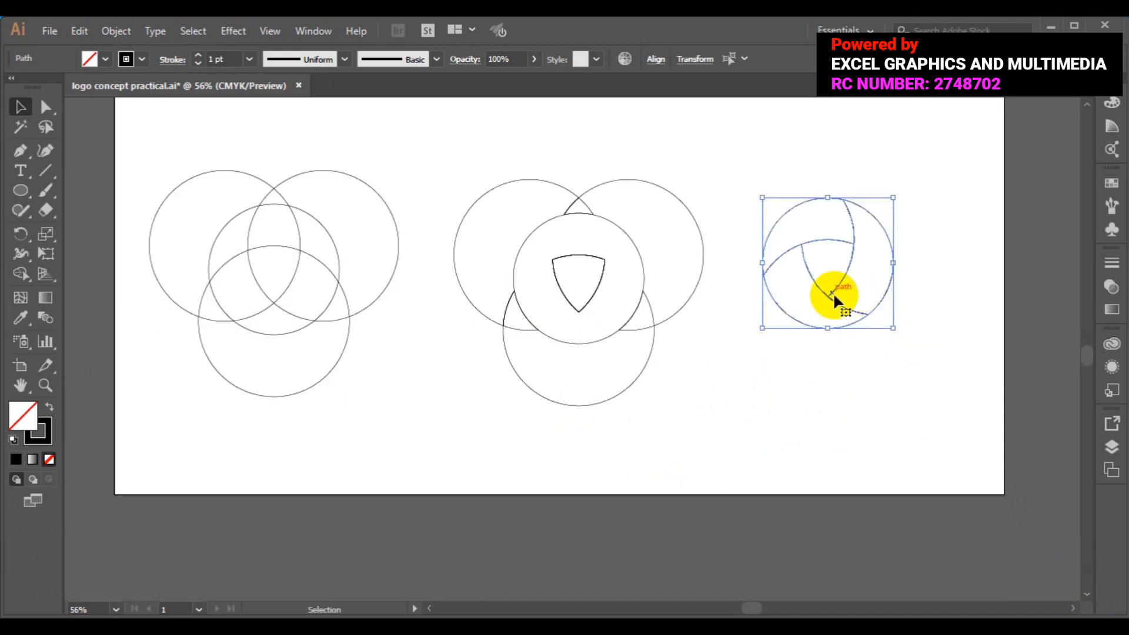
pyautogui.moveTo(823, 317); pyautogui.dragTo(748, 433)
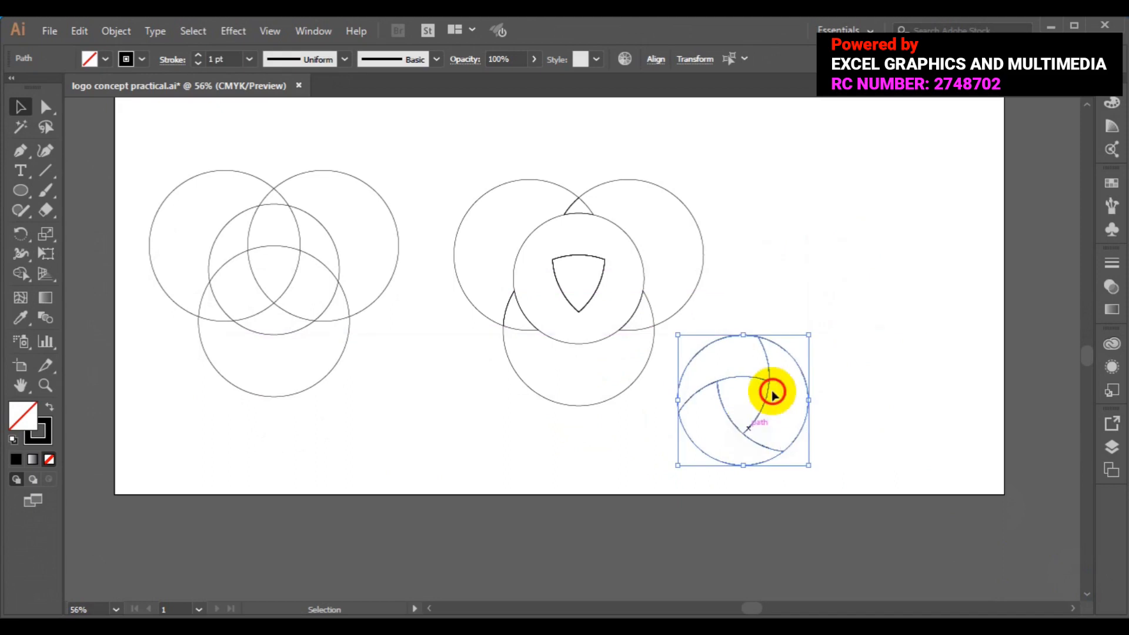
pyautogui.moveTo(761, 420); pyautogui.dragTo(847, 281)
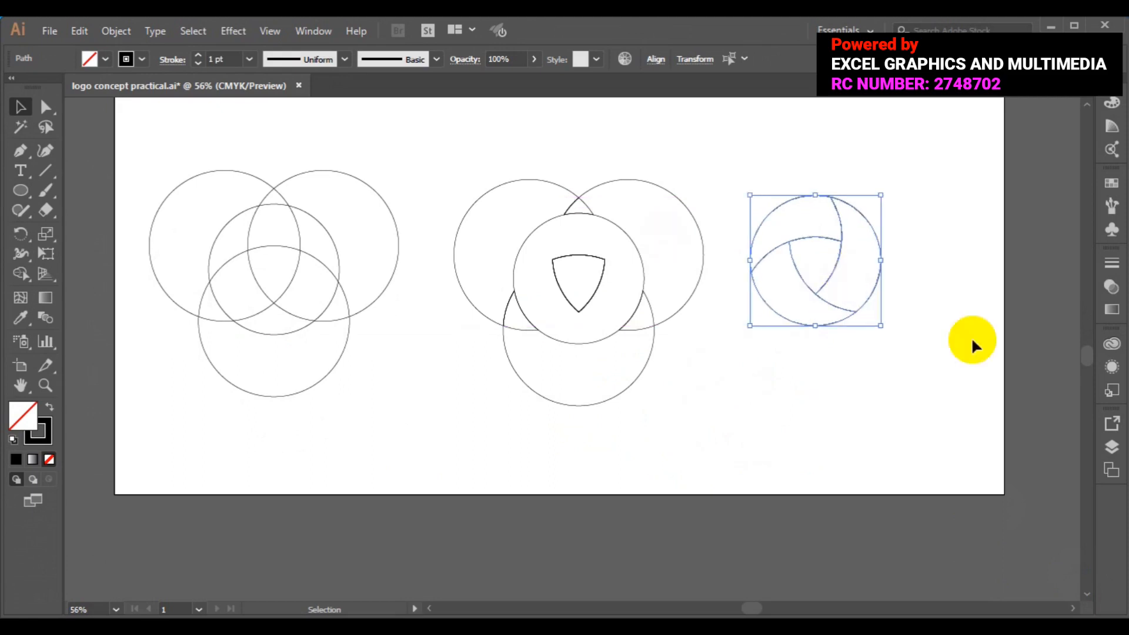
pyautogui.click(1089, 106)
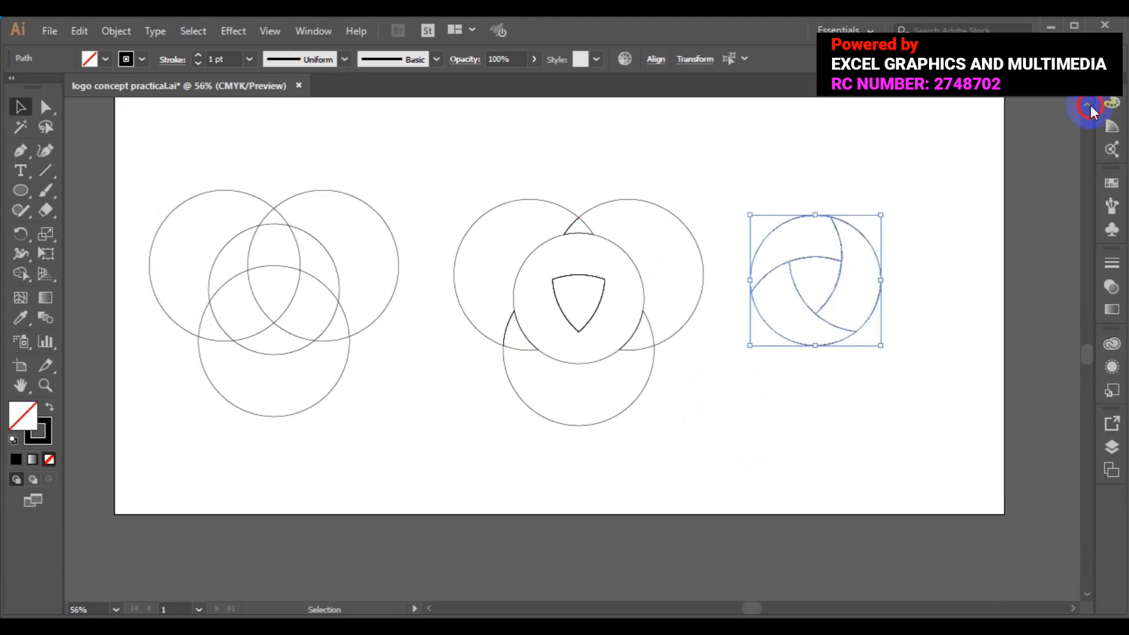
pyautogui.scroll(2, 942, 281)
pyautogui.click(941, 285)
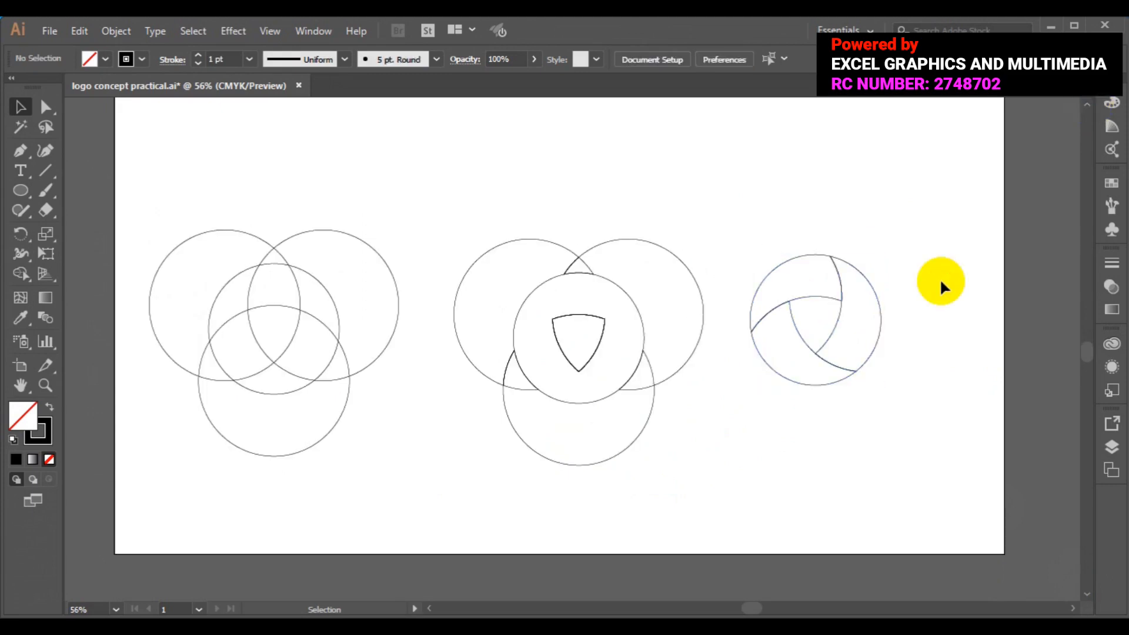
# Step: Fill the emblem's upper-left blade with the white-to-black linear gradient and activate the Gradient tool on it
pyautogui.click(779, 307)
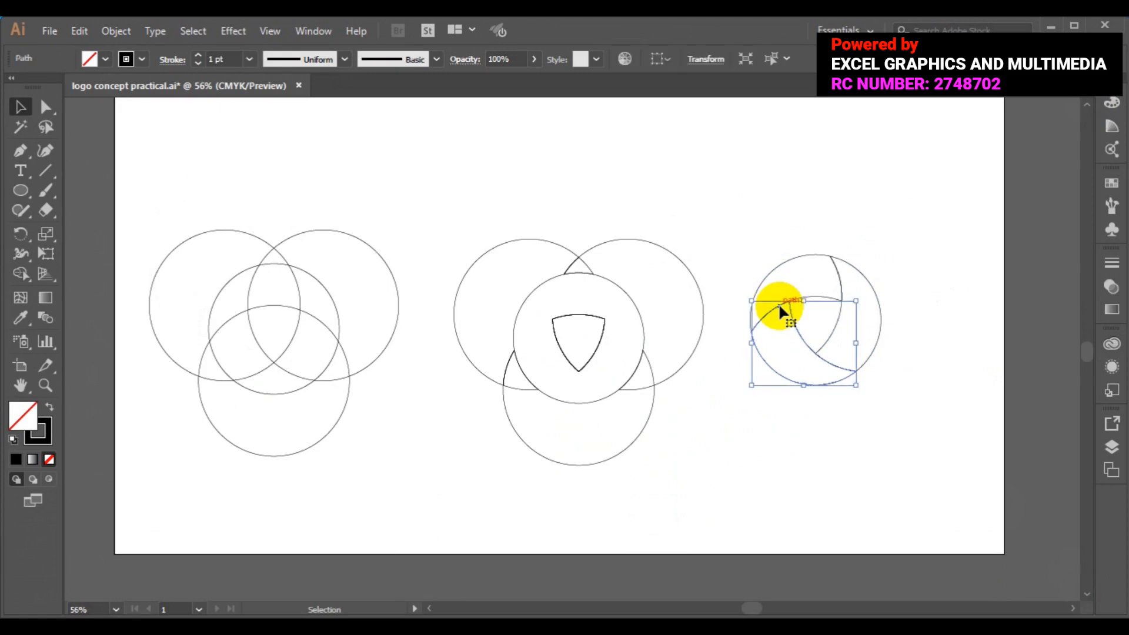
pyautogui.click(780, 260)
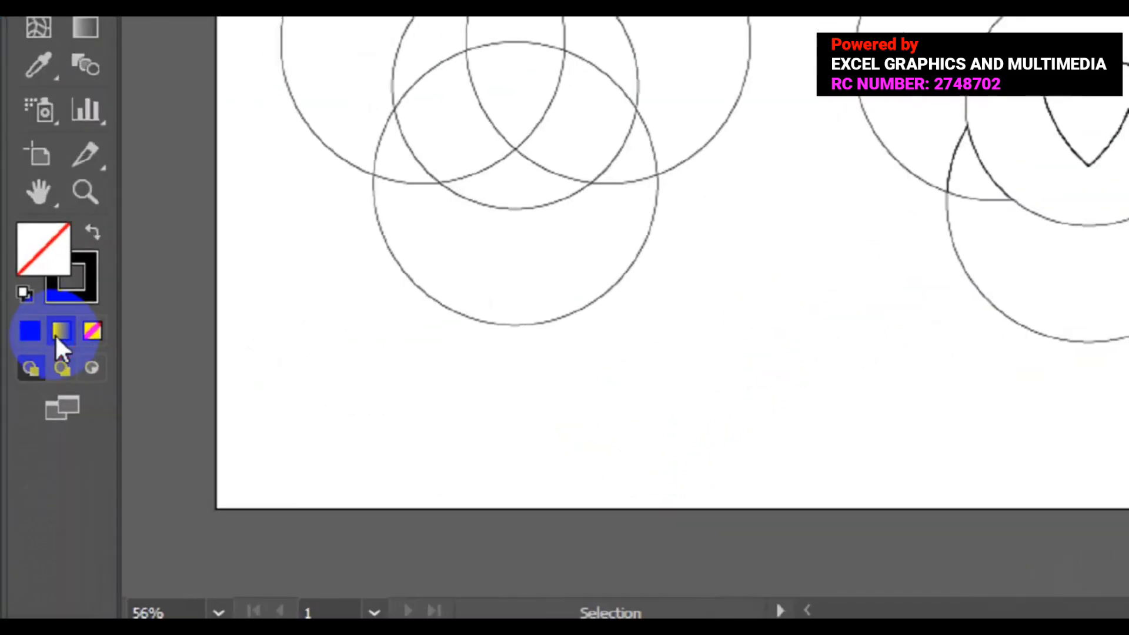
pyautogui.click(58, 333)
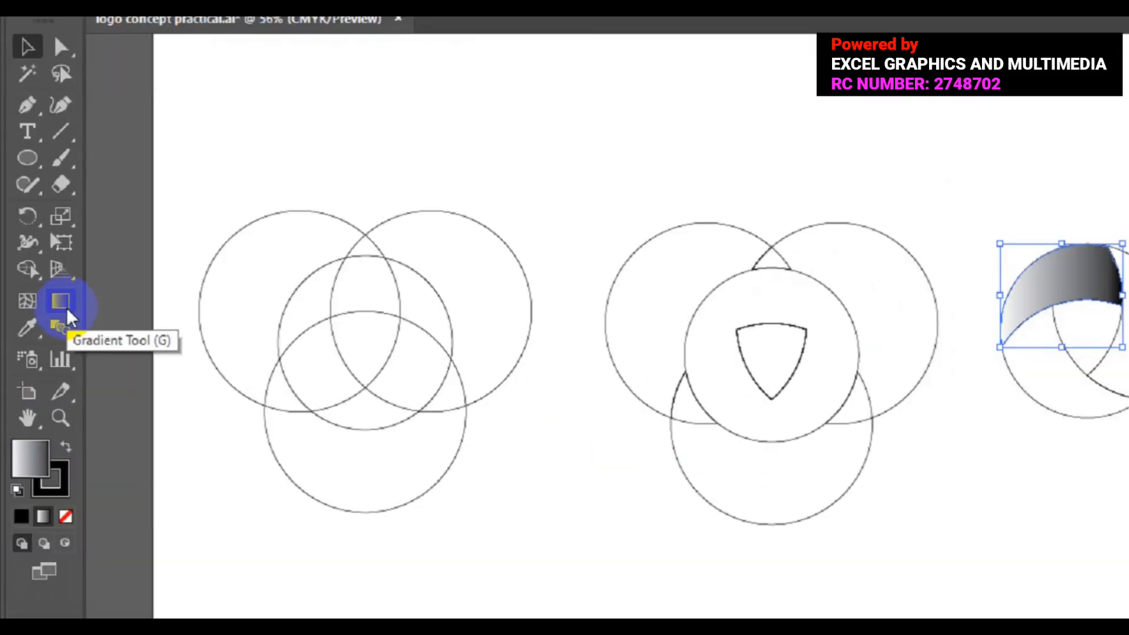
pyautogui.click(66, 309)
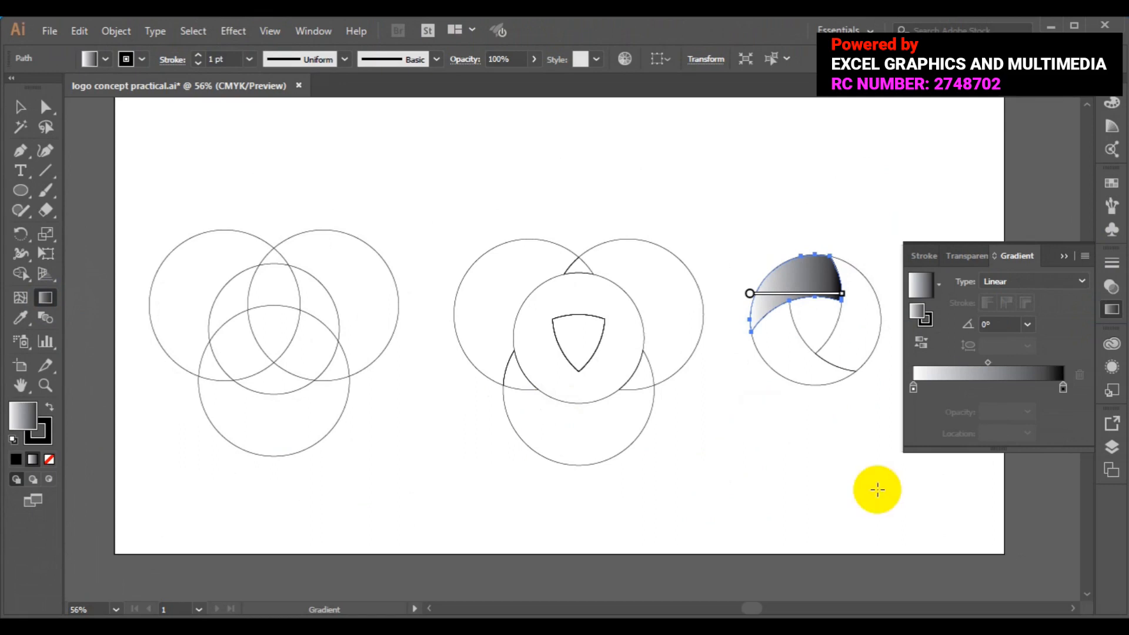
# Step: Set the gradient's starting colour stop to the light green swatch C=50 M=0 Y=100 K=0
pyautogui.click(939, 387)
pyautogui.click(914, 388)
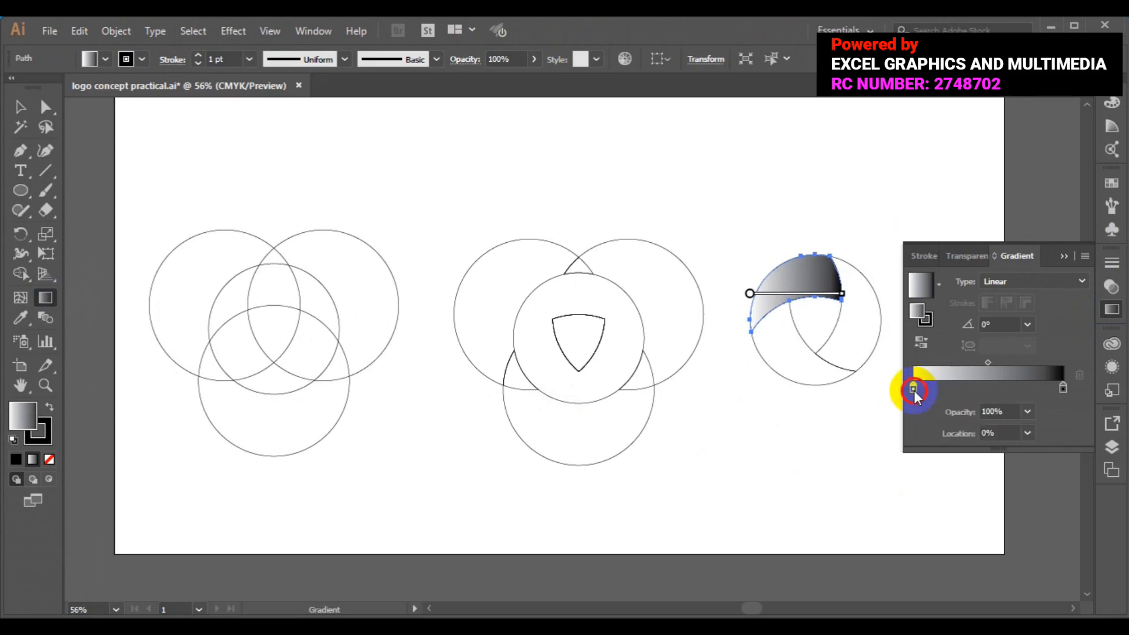
pyautogui.doubleClick(913, 388)
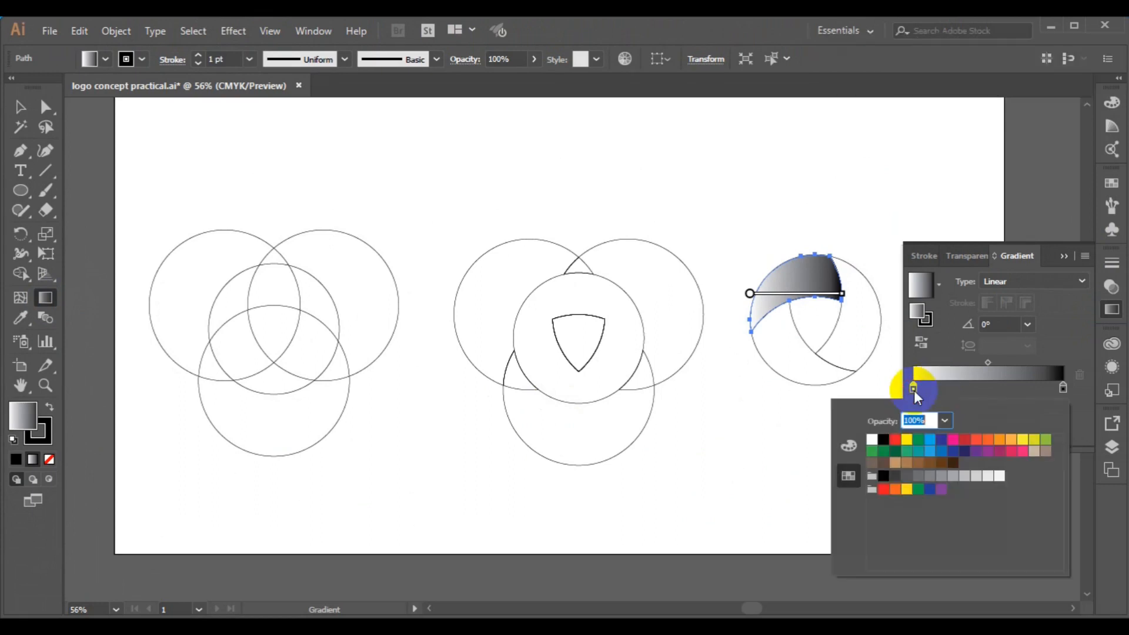
pyautogui.click(1019, 445)
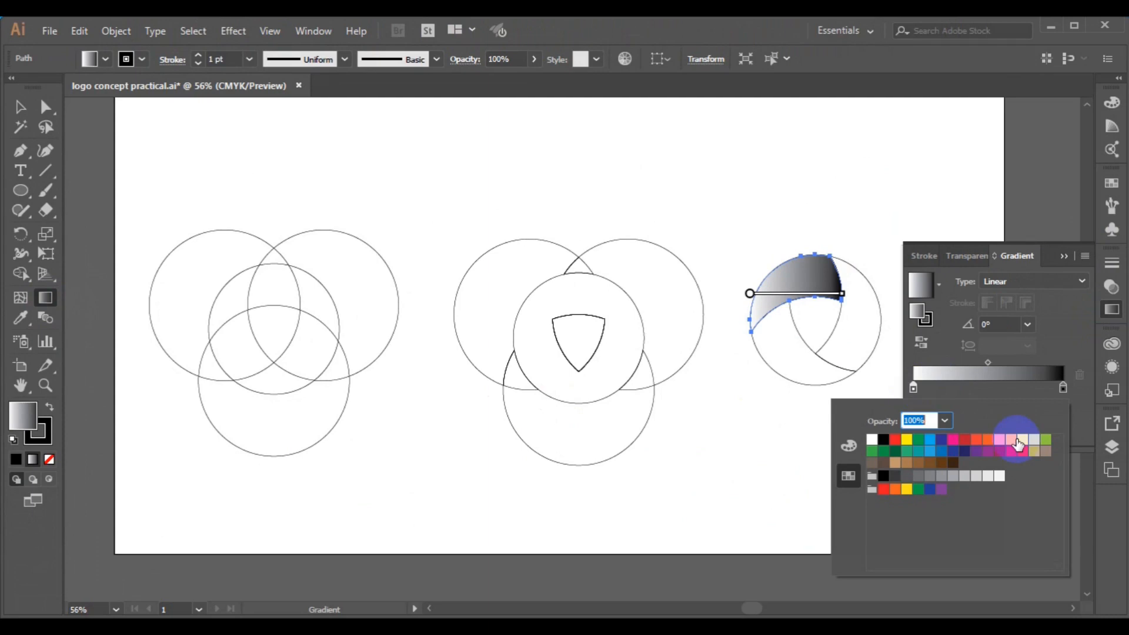
pyautogui.click(1045, 442)
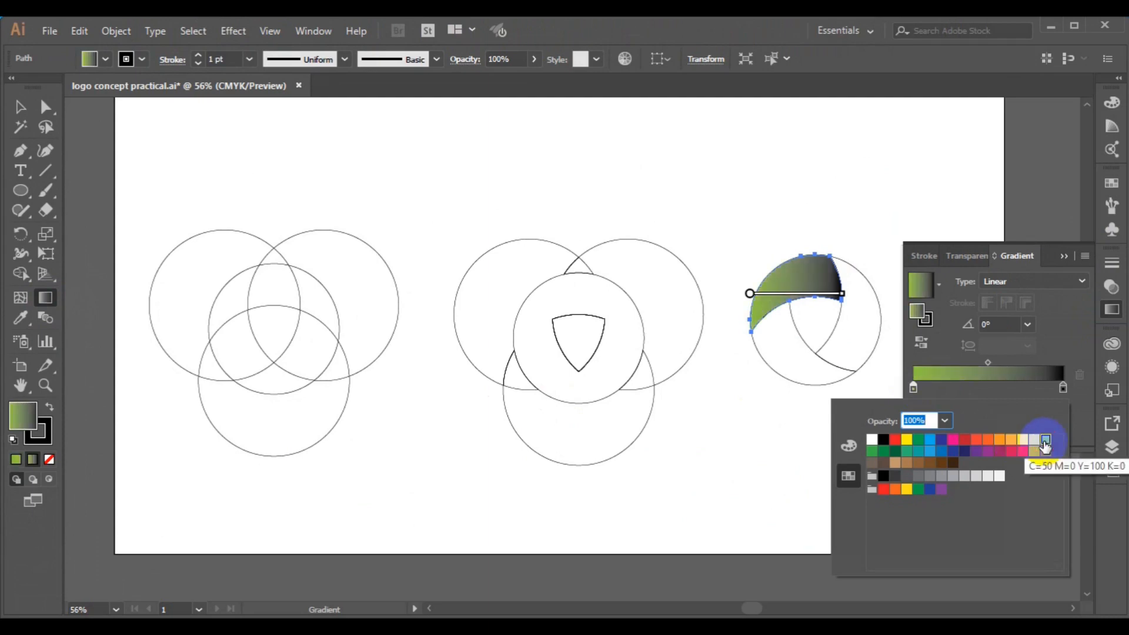
# Step: Set the gradient's end colour stop to the dark green swatch and move that stop to a location of about 76%
pyautogui.click(1063, 389)
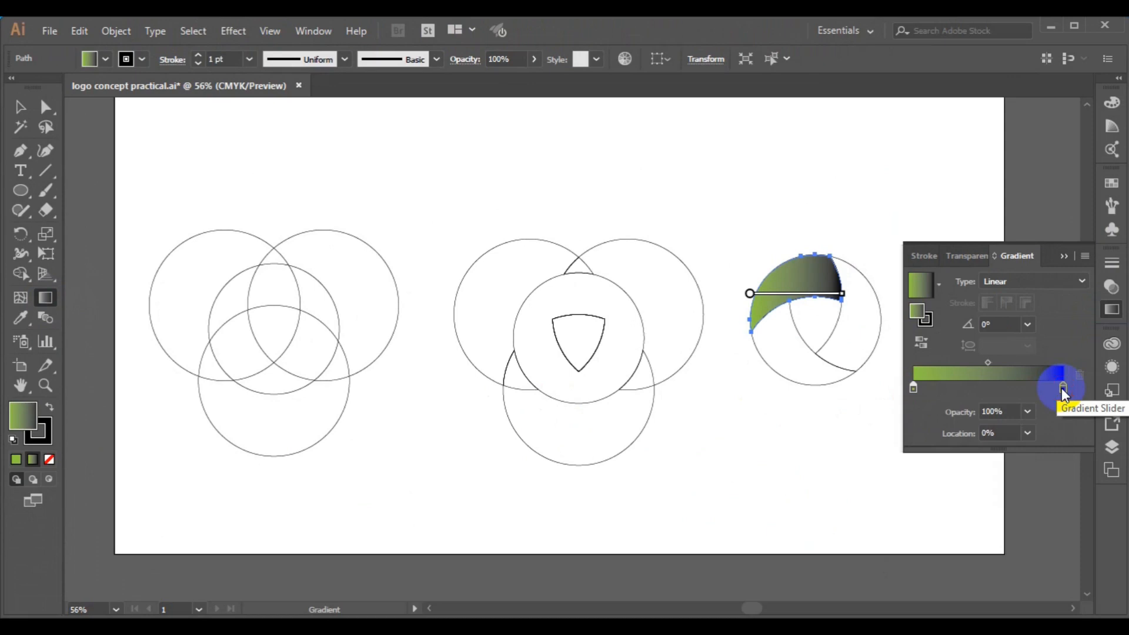
pyautogui.click(1063, 390)
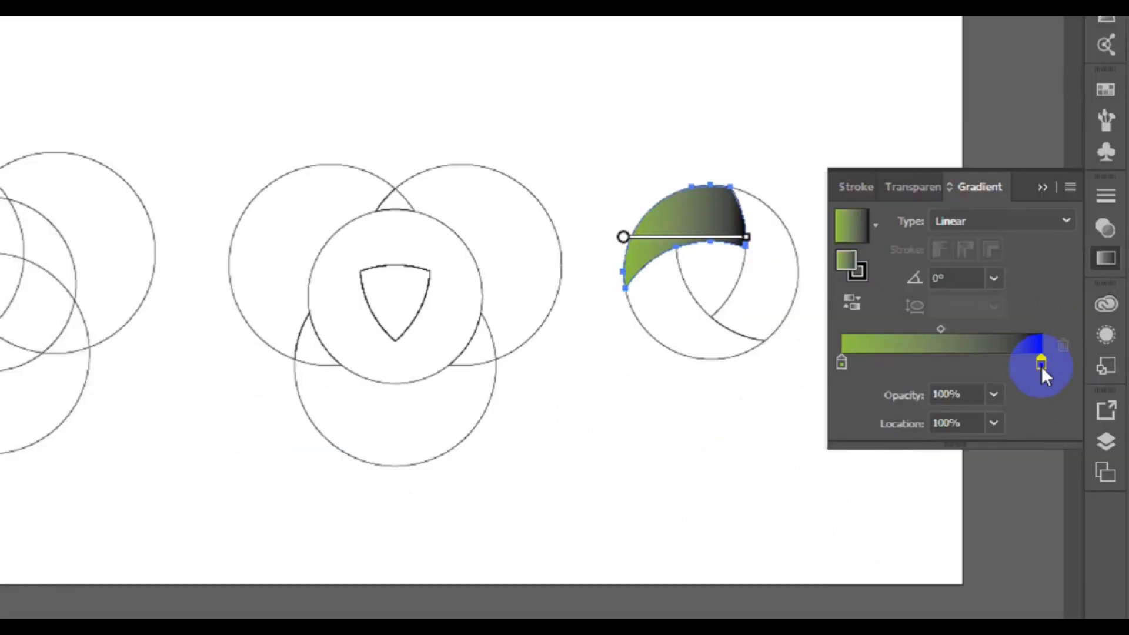
pyautogui.click(1042, 364)
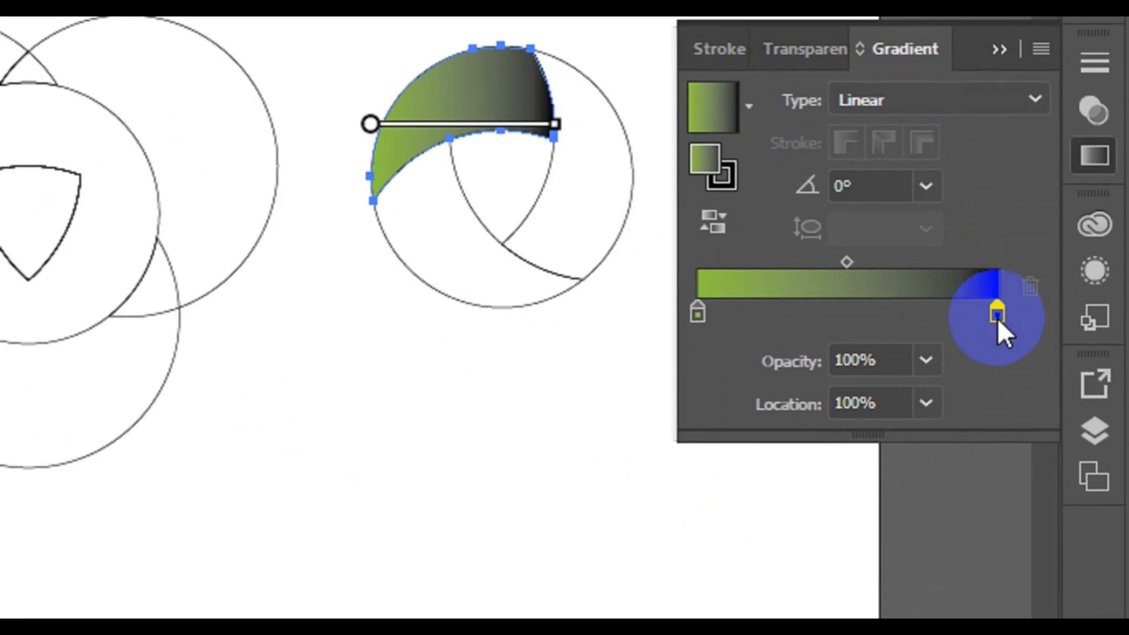
pyautogui.doubleClick(1005, 324)
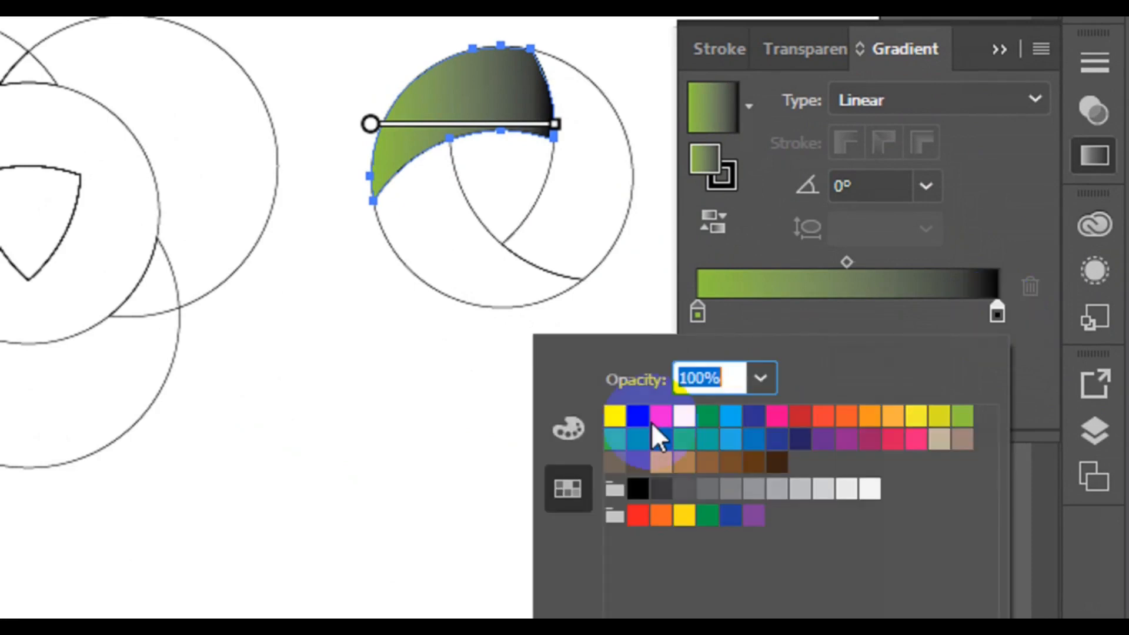
pyautogui.click(638, 440)
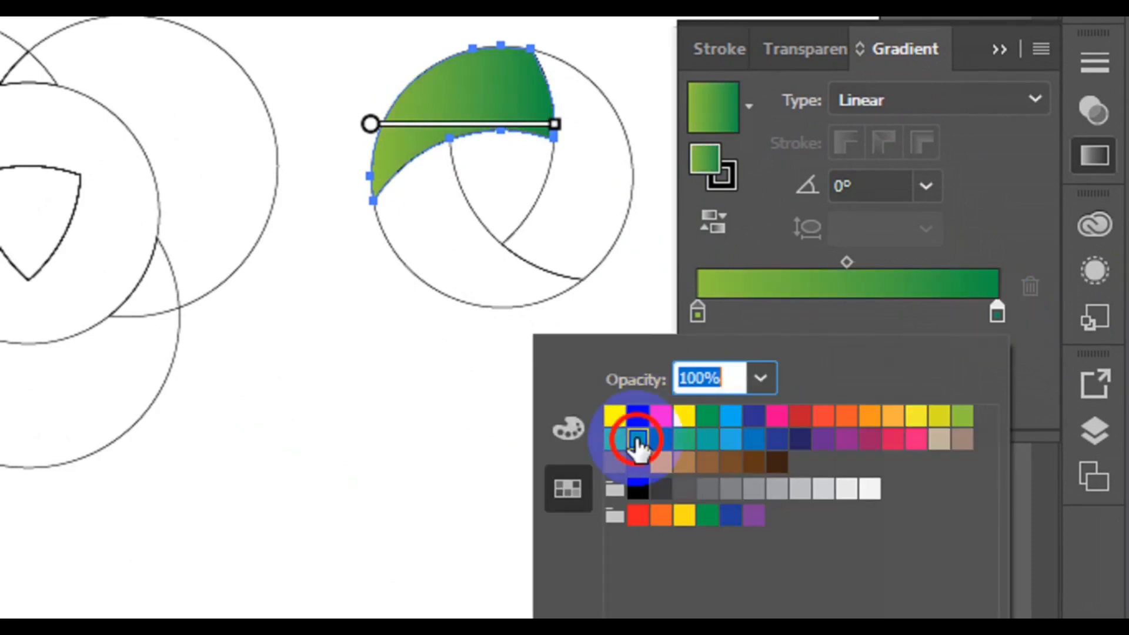
pyautogui.click(924, 303)
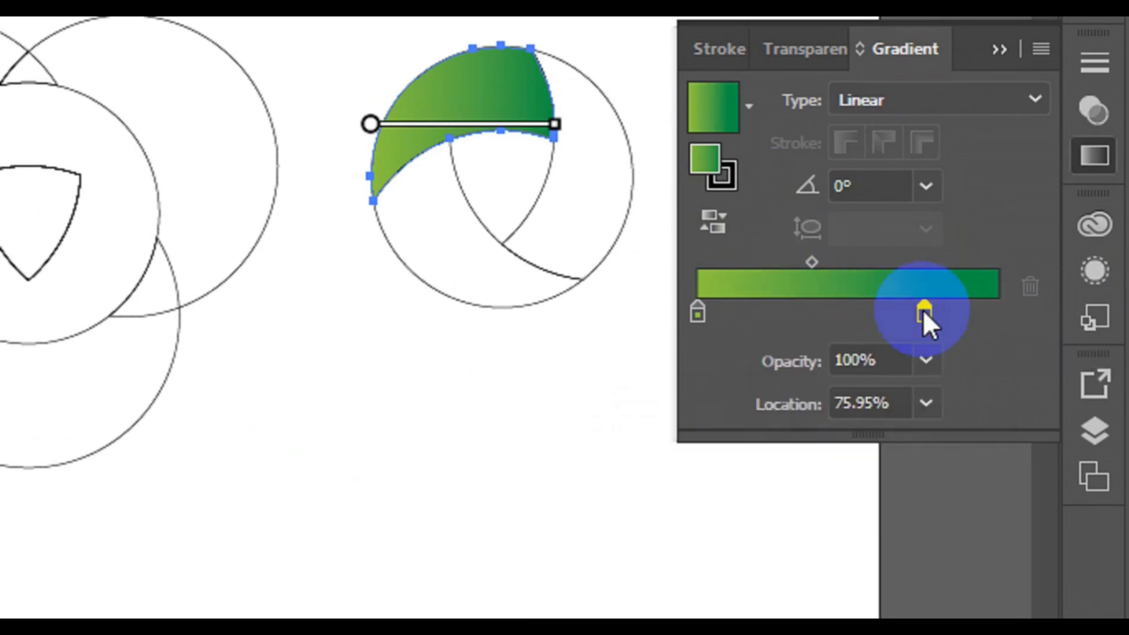
# Step: Add a second dark green stop to the blade's gradient, placing the two at about 76% and 100%, and apply the dark green swatch to the inner one
pyautogui.moveTo(924, 310); pyautogui.dragTo(997, 311)
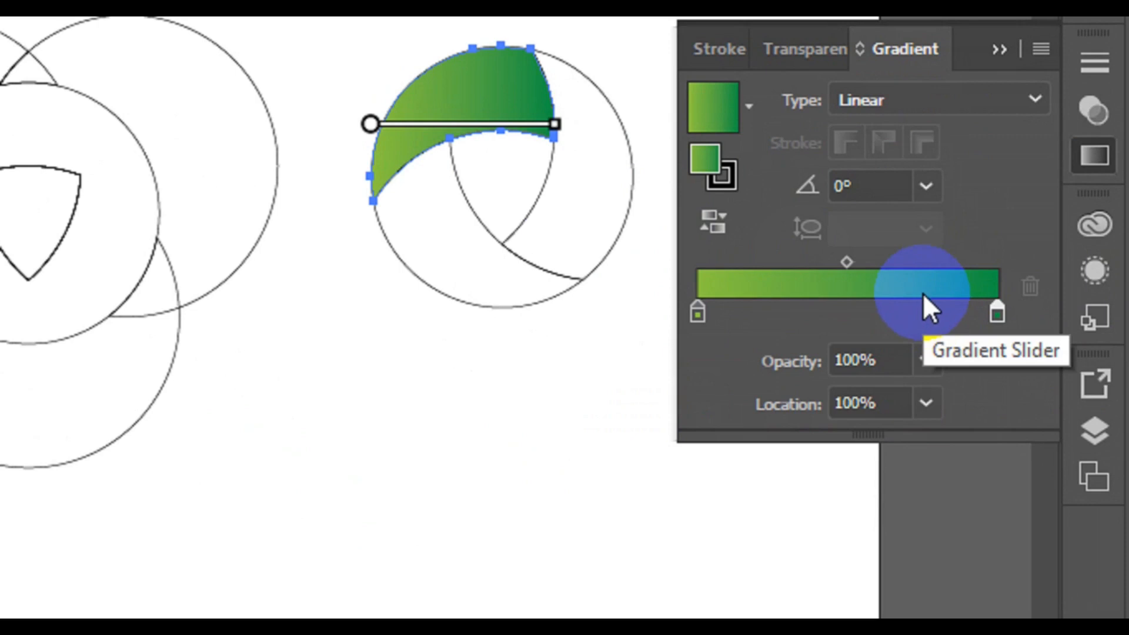
pyautogui.click(923, 293)
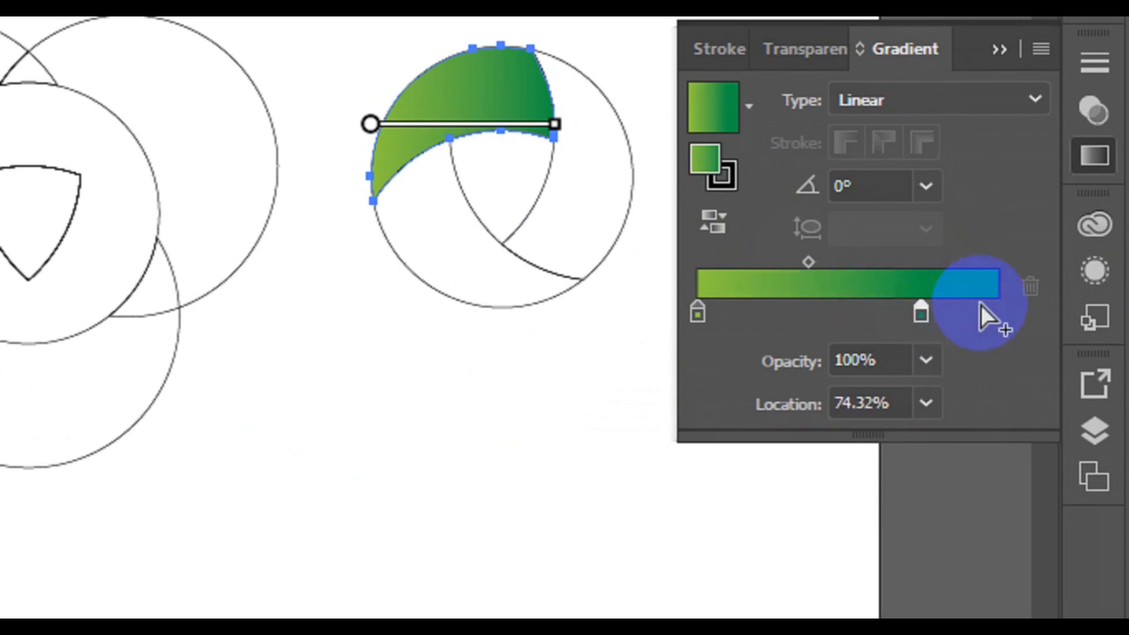
pyautogui.click(979, 310)
pyautogui.click(921, 313)
pyautogui.moveTo(920, 313); pyautogui.dragTo(907, 313)
pyautogui.moveTo(978, 312); pyautogui.dragTo(997, 316)
pyautogui.click(908, 316)
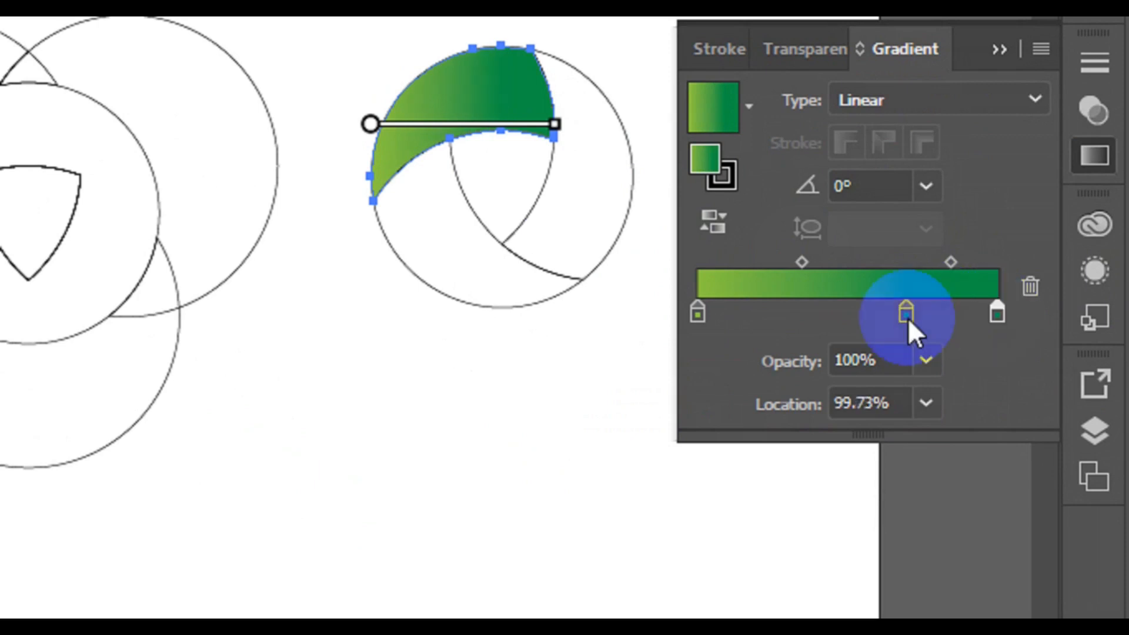
pyautogui.moveTo(908, 316); pyautogui.dragTo(929, 313)
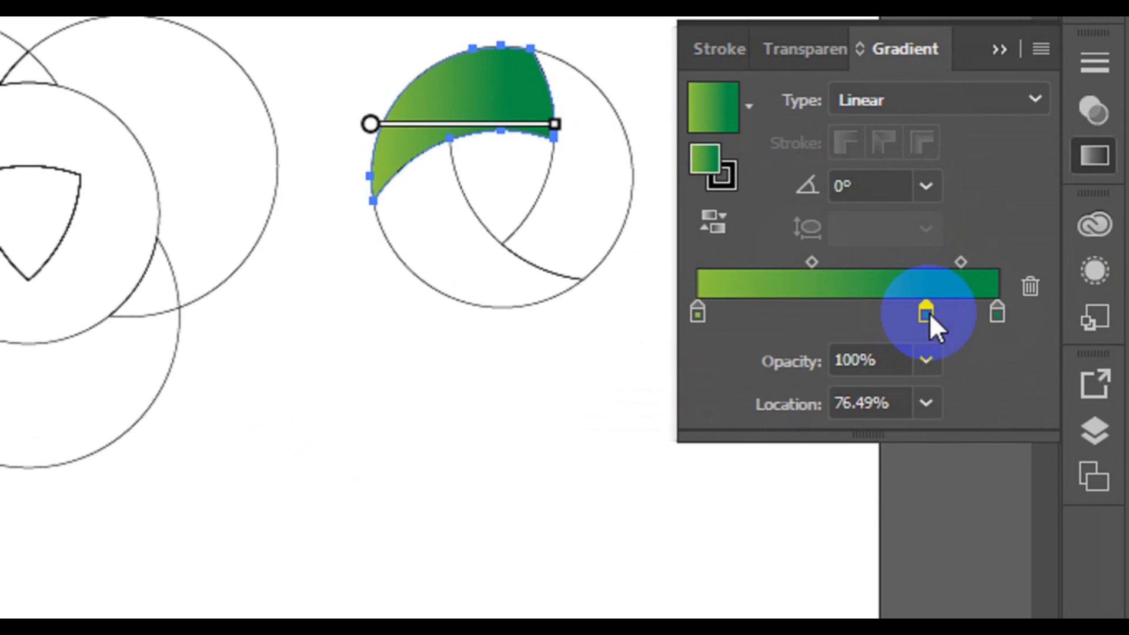
pyautogui.doubleClick(929, 313)
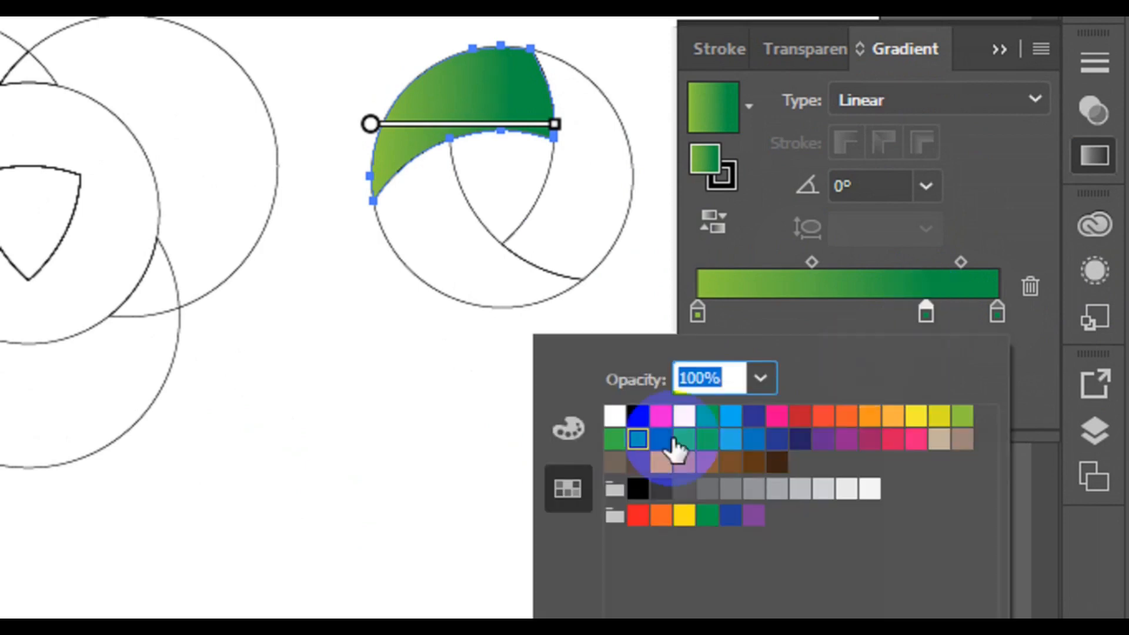
pyautogui.click(647, 441)
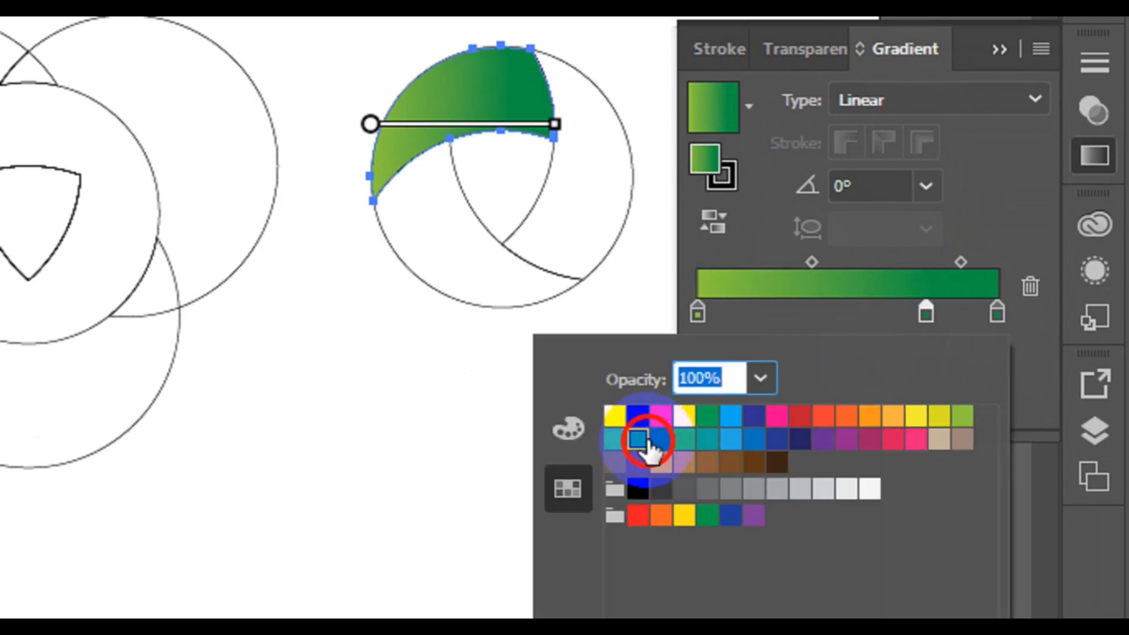
# Step: Add a gradient stop at about 21% and colour it with the light green swatch C=50 M=0 Y=100 K=0
pyautogui.click(696, 320)
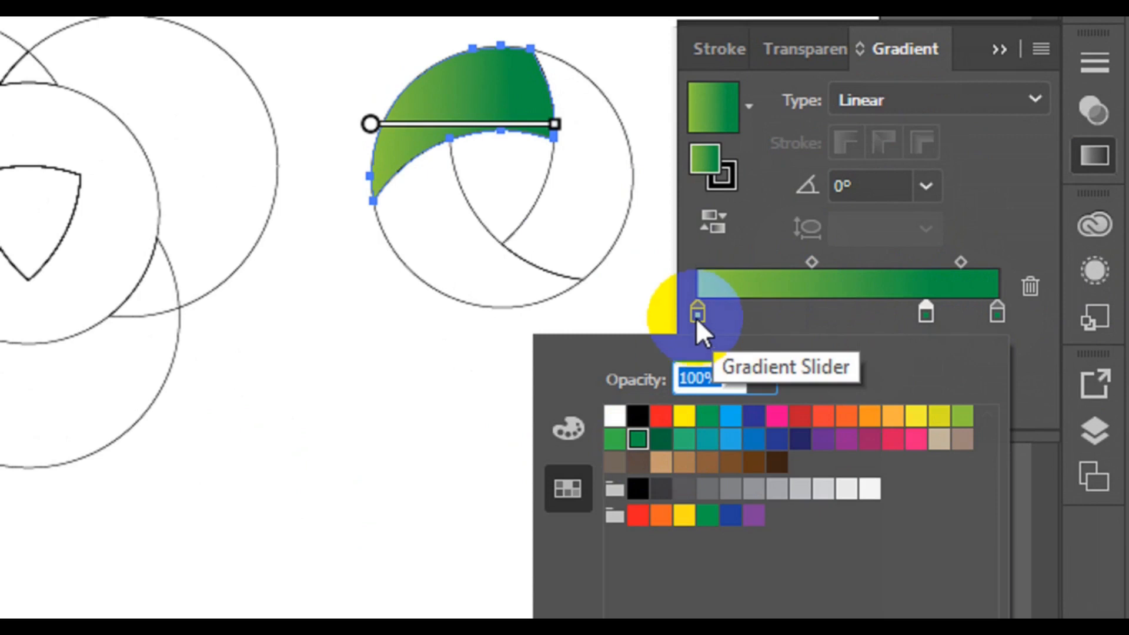
pyautogui.click(697, 318)
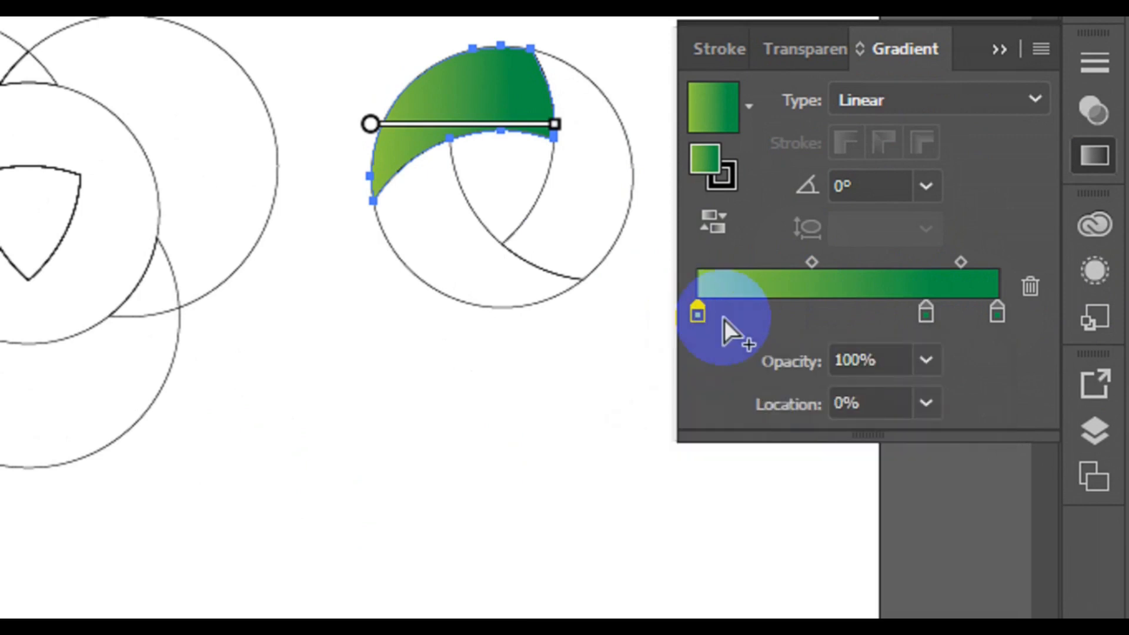
pyautogui.click(696, 314)
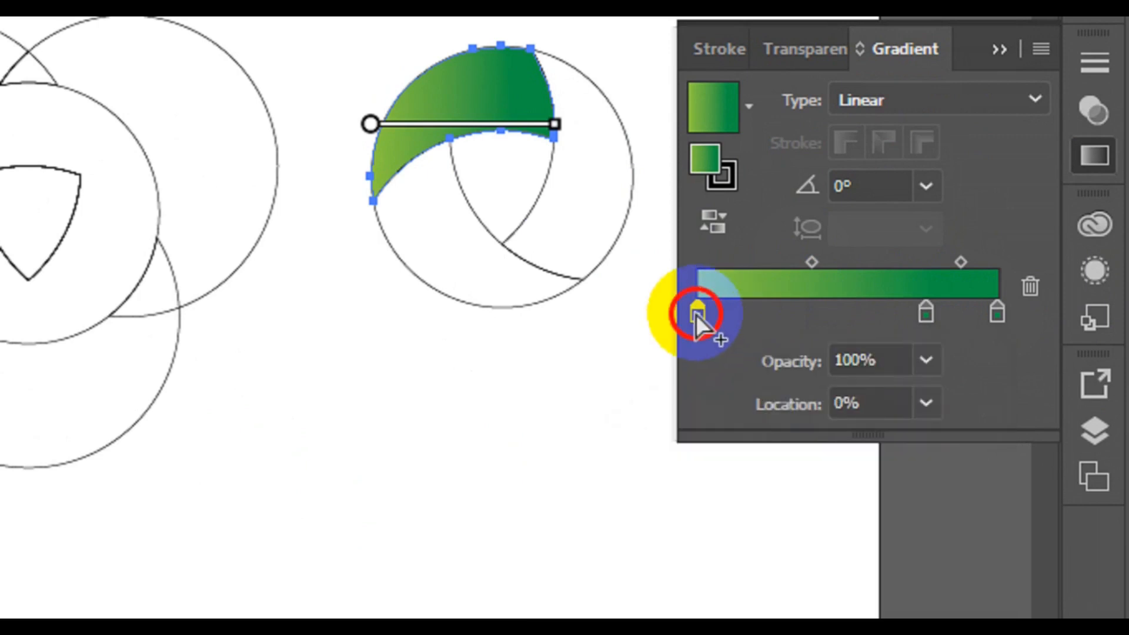
pyautogui.click(759, 310)
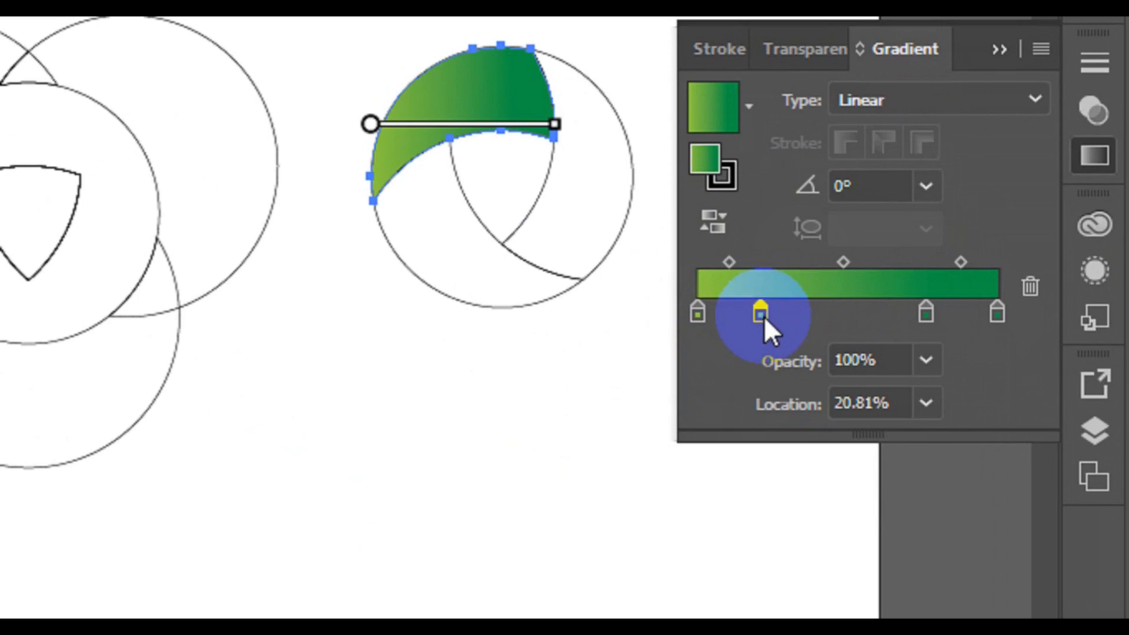
pyautogui.doubleClick(764, 318)
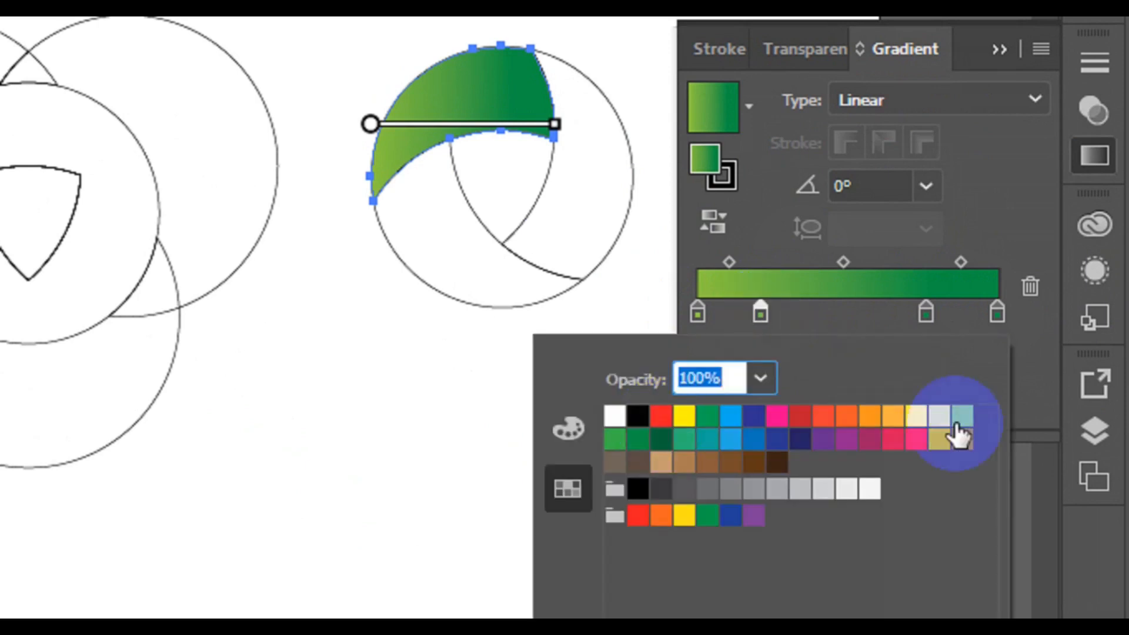
pyautogui.click(958, 424)
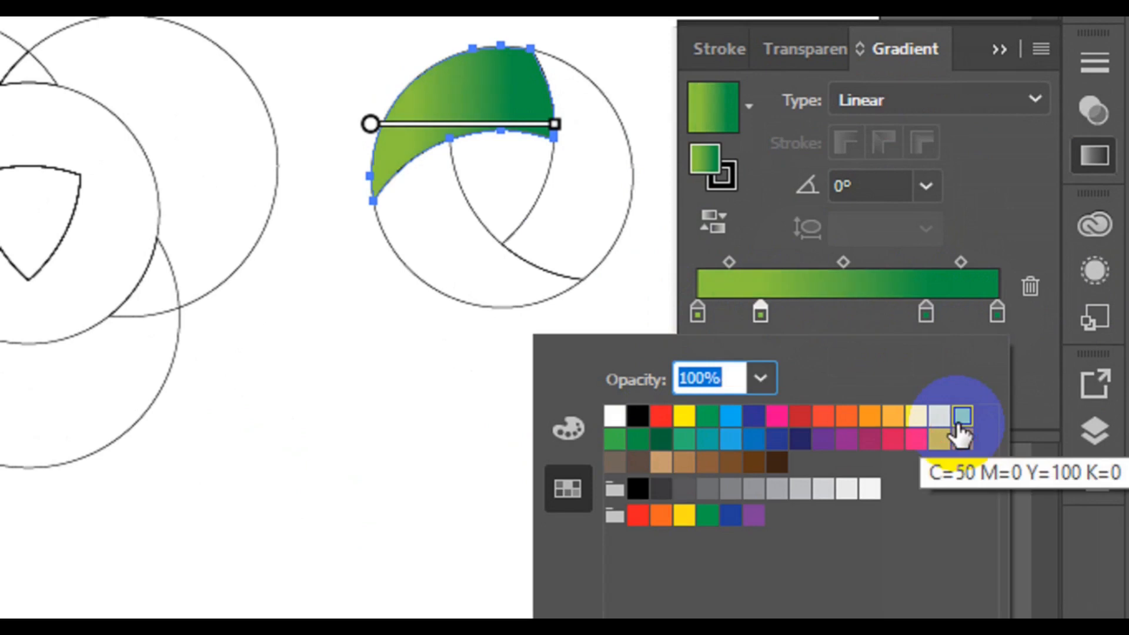
# Step: Try C=75 M=0 Y=100 K=0 and a darker green on the 76% stop, and return it to C=85 M=10 Y=100 K=10
pyautogui.click(924, 318)
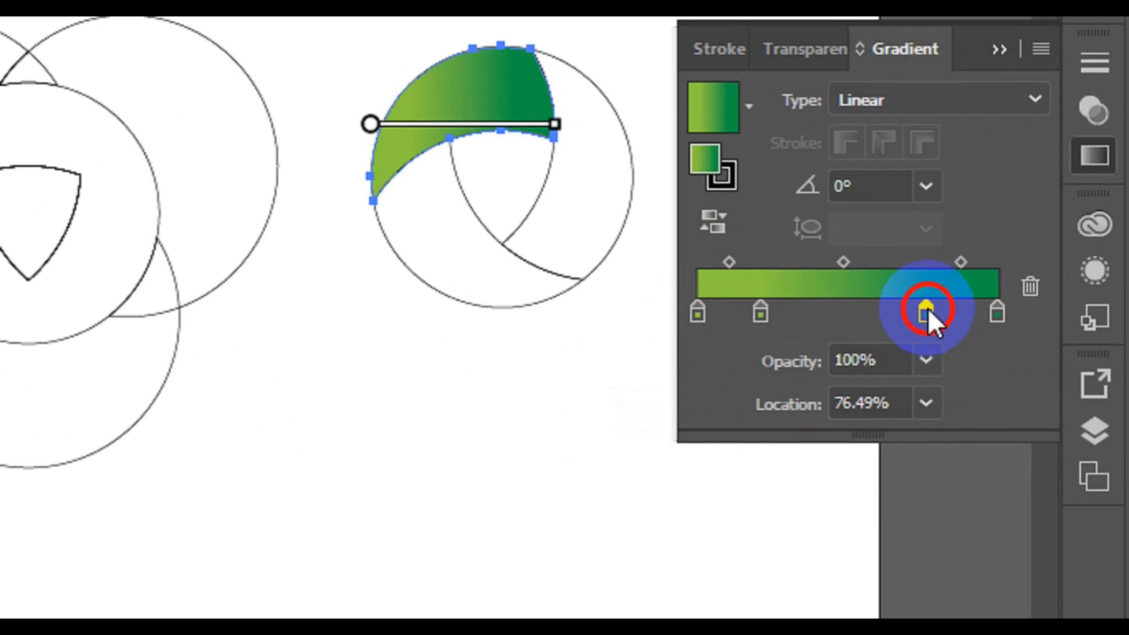
pyautogui.doubleClick(926, 312)
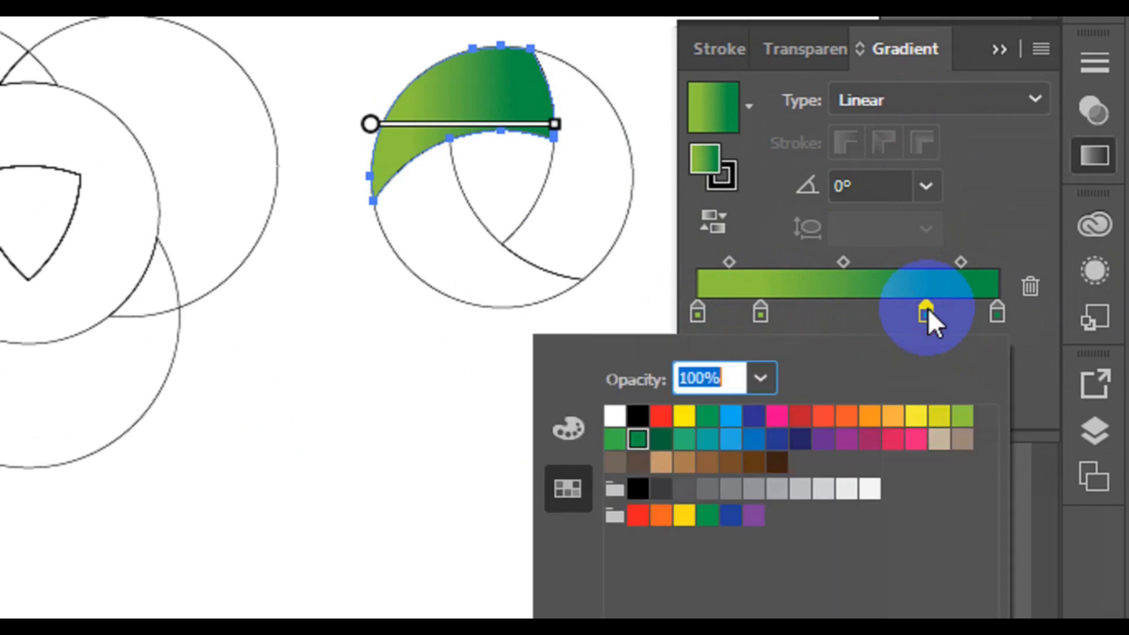
pyautogui.click(615, 447)
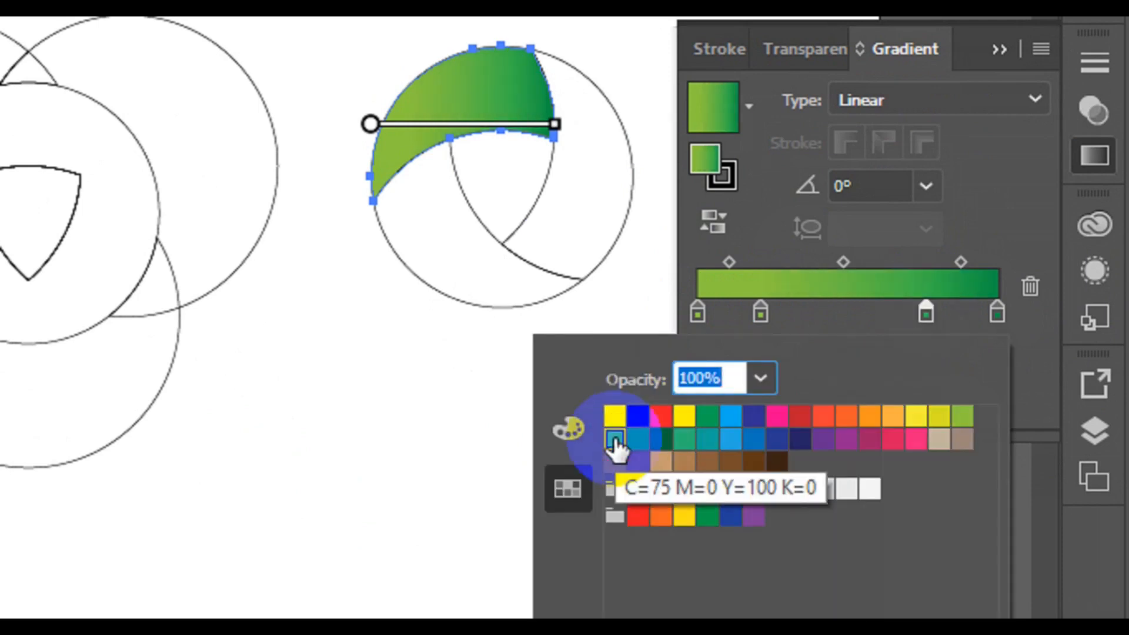
pyautogui.click(633, 448)
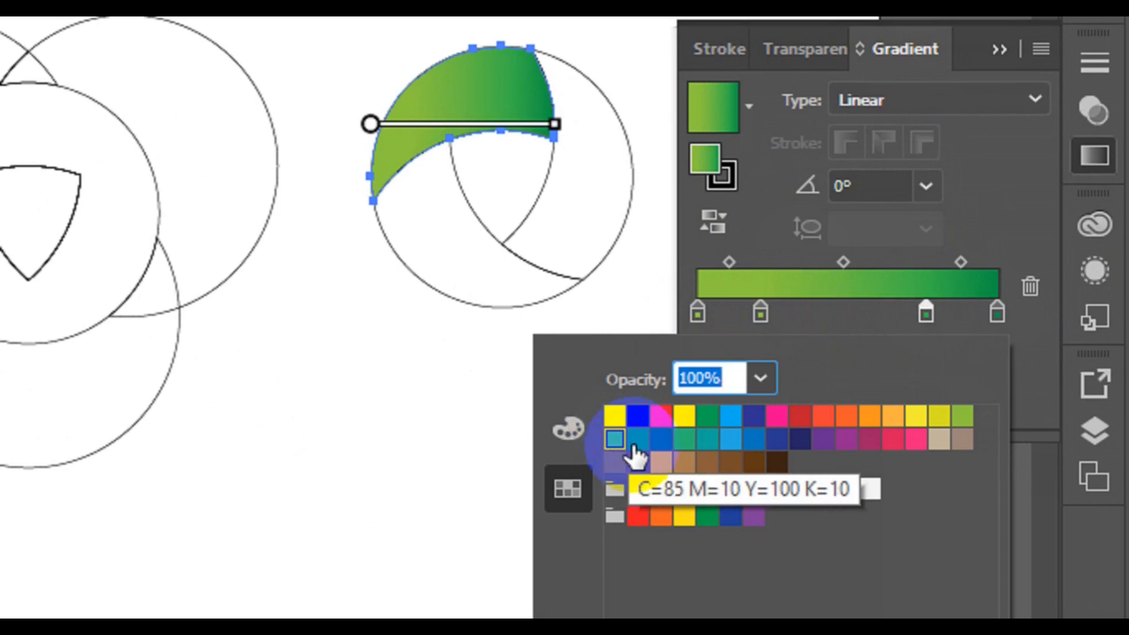
pyautogui.click(661, 447)
pyautogui.click(661, 450)
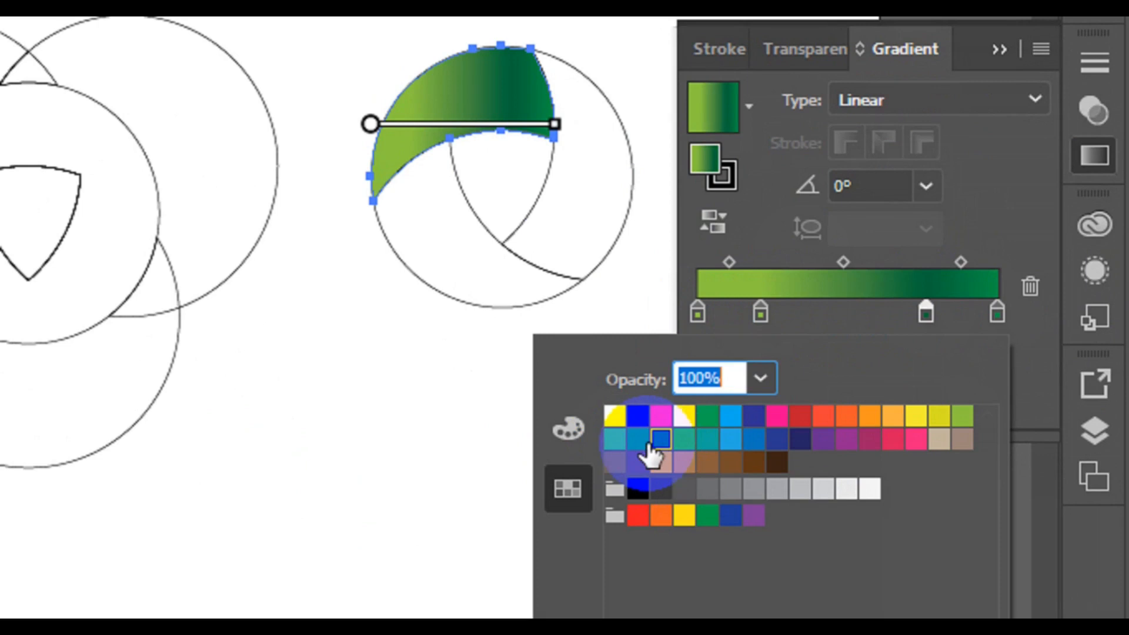
pyautogui.click(640, 446)
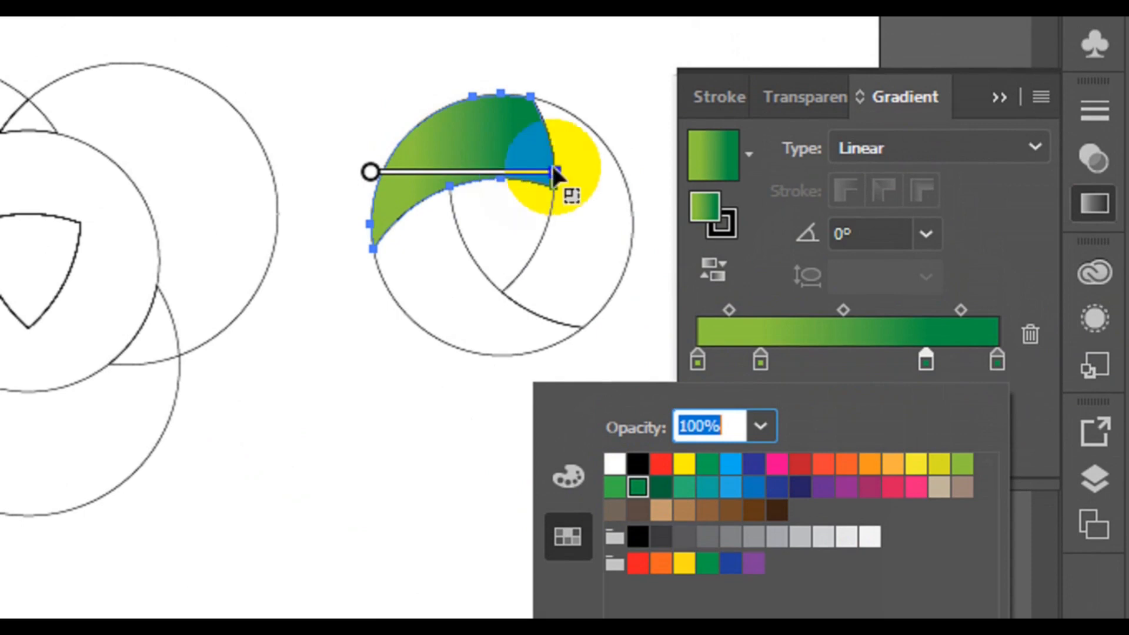
# Step: Move the inner light green stop to about 47% and the inner dark one to about 85%, and redraw the blade's gradient at about -15°
pyautogui.click(778, 361)
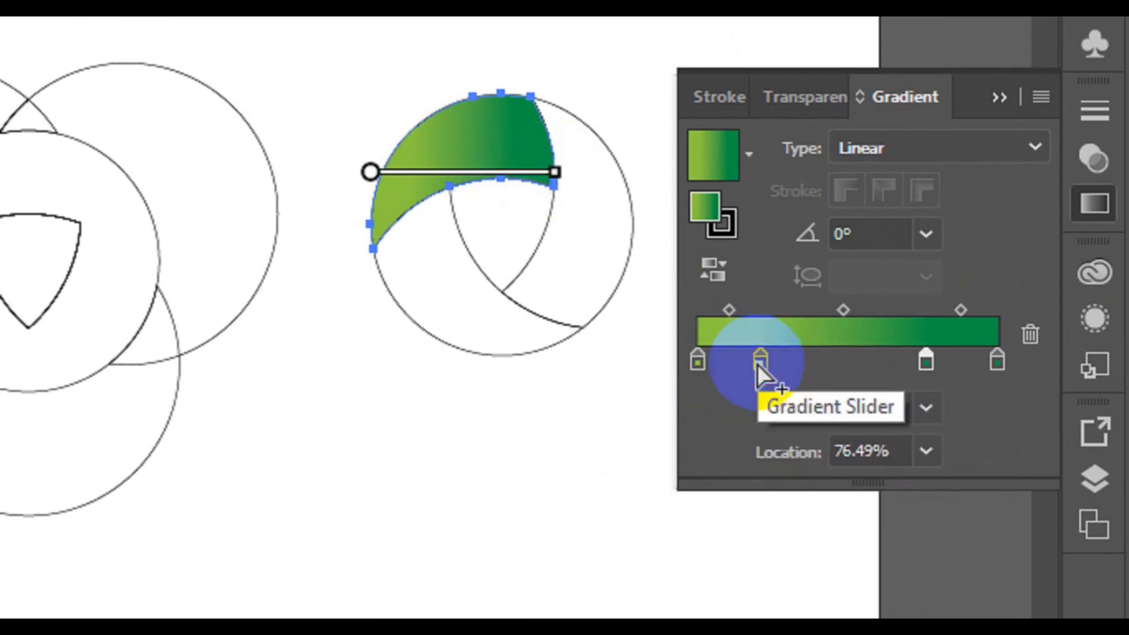
pyautogui.moveTo(758, 363); pyautogui.dragTo(829, 370)
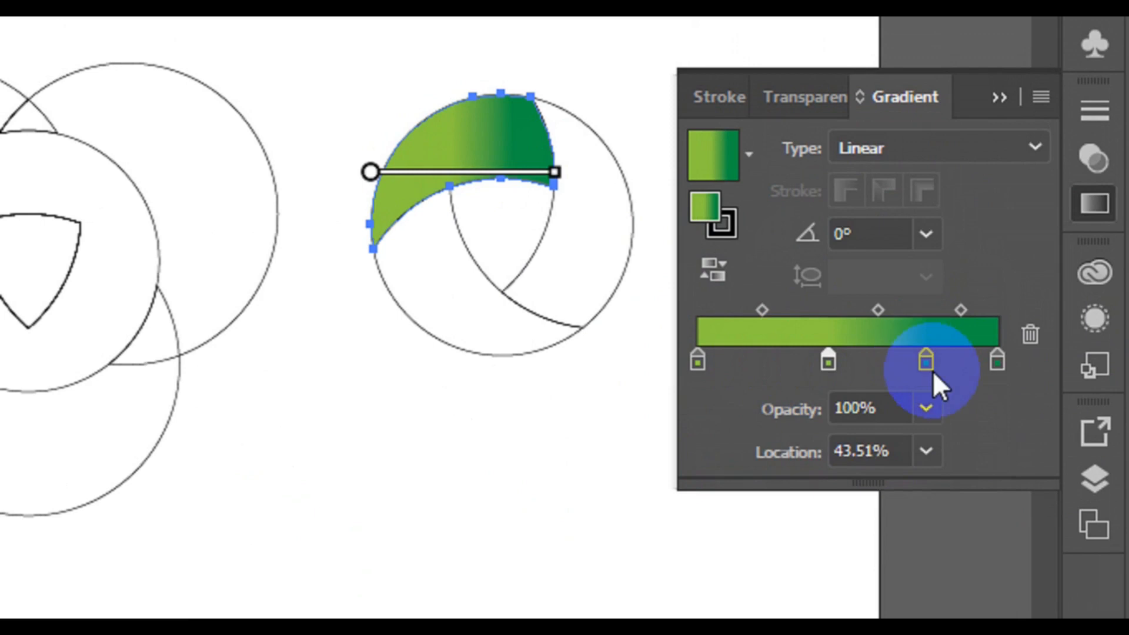
pyautogui.moveTo(927, 365); pyautogui.dragTo(948, 365)
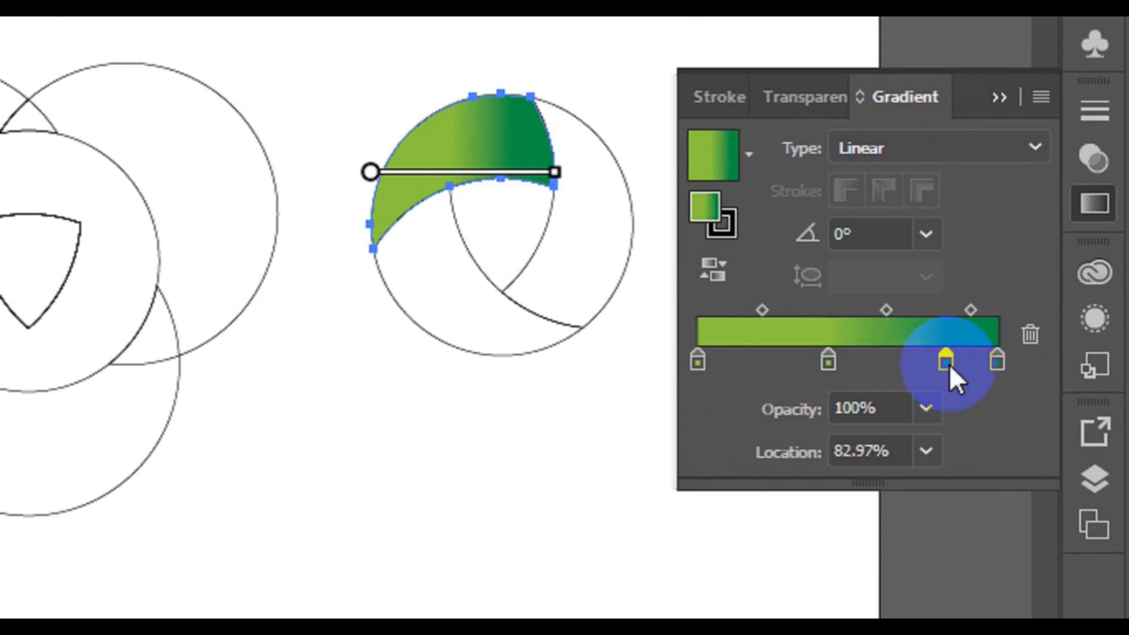
pyautogui.moveTo(950, 365); pyautogui.dragTo(954, 364)
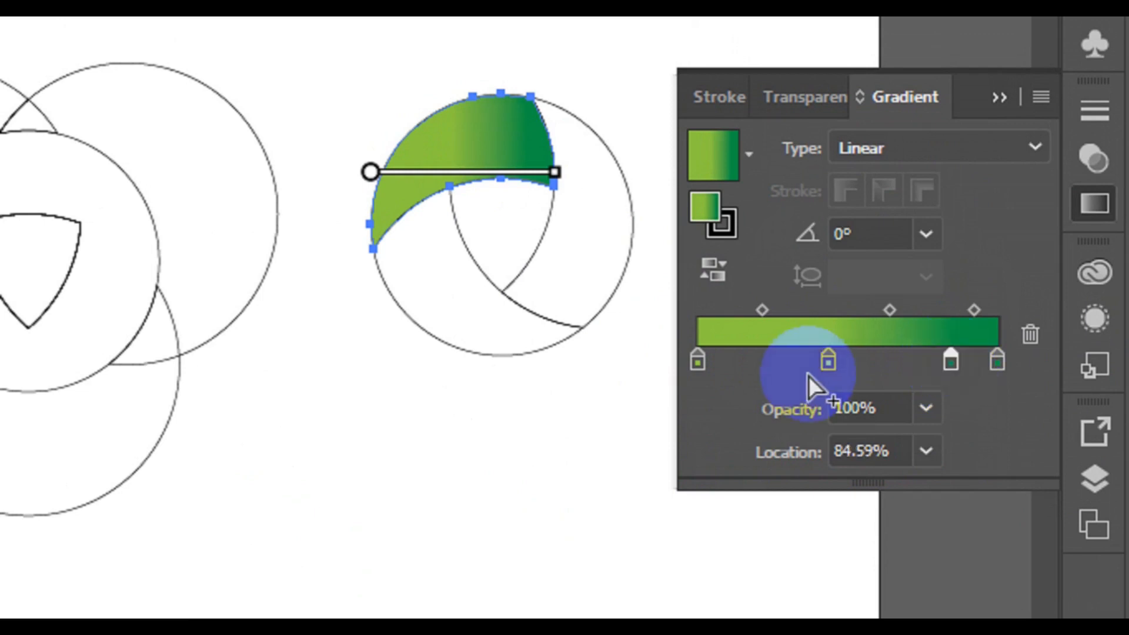
pyautogui.moveTo(830, 366); pyautogui.dragTo(844, 365)
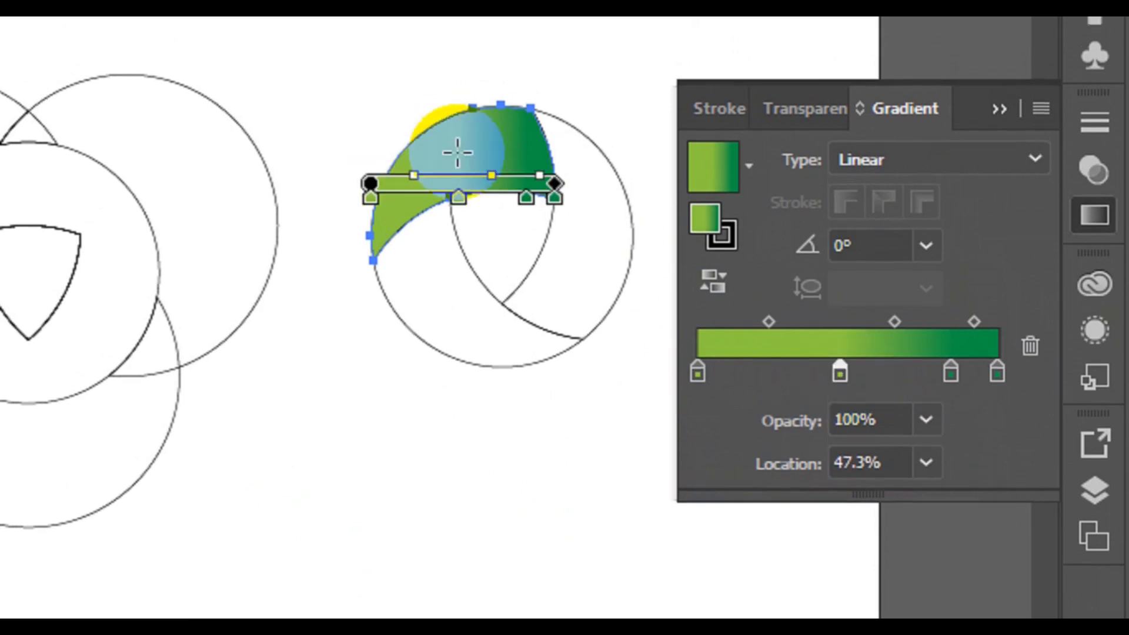
pyautogui.moveTo(441, 147)
pyautogui.mouseDown()
pyautogui.moveTo(484, 172)
pyautogui.moveTo(541, 182)
pyautogui.mouseUp()
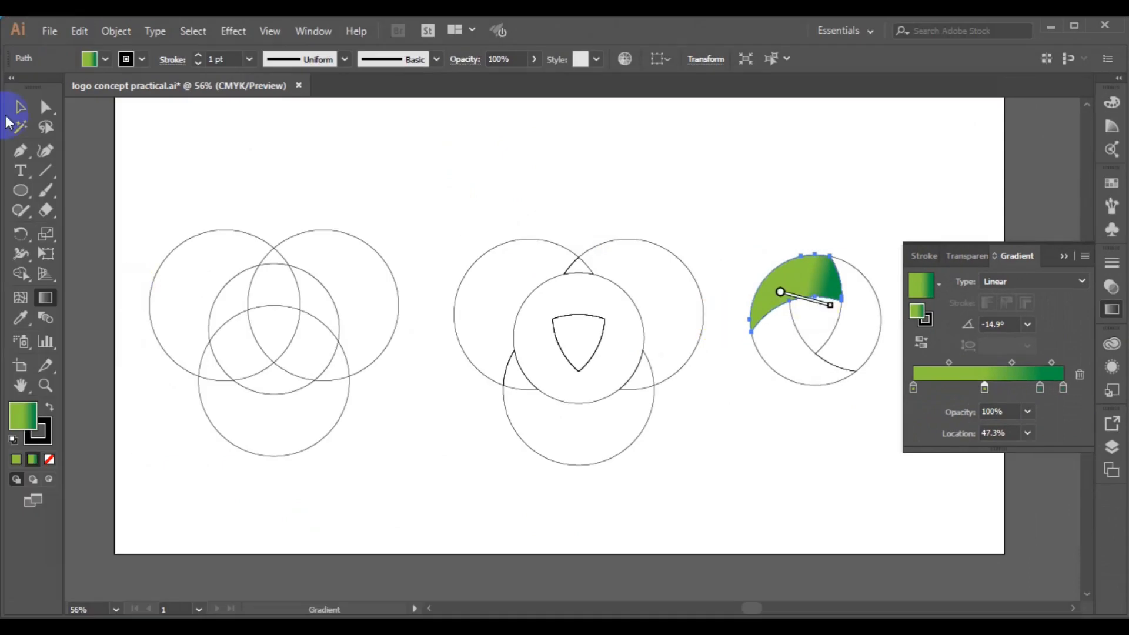
# Step: Copy the upper-left blade's green gradient onto the emblem's right blade with the Eyedropper
pyautogui.click(19, 108)
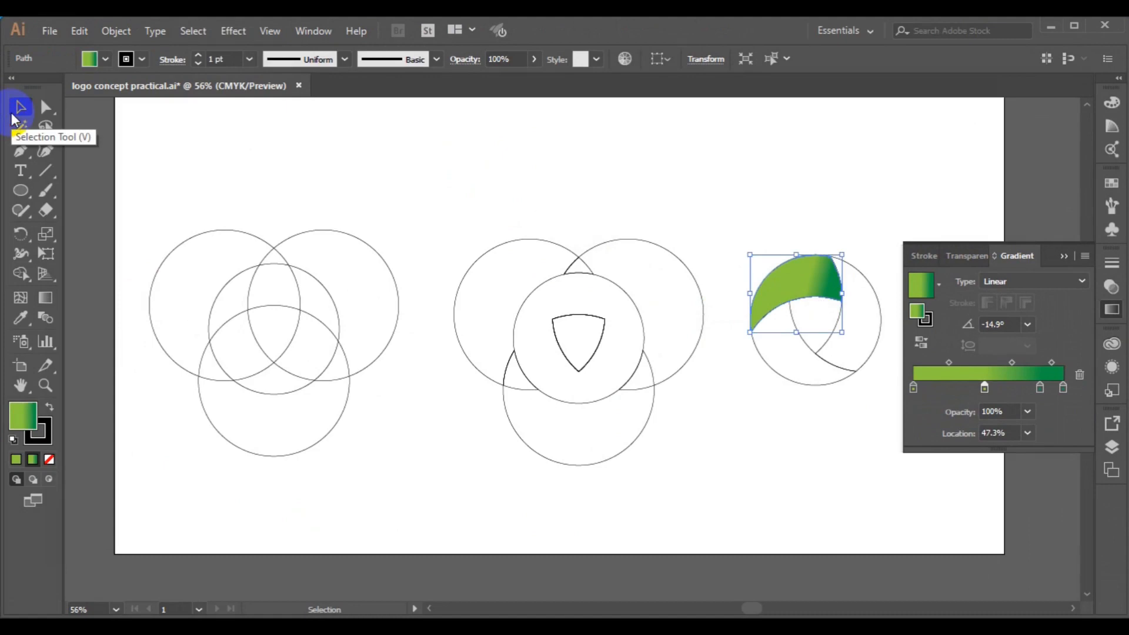
pyautogui.click(862, 365)
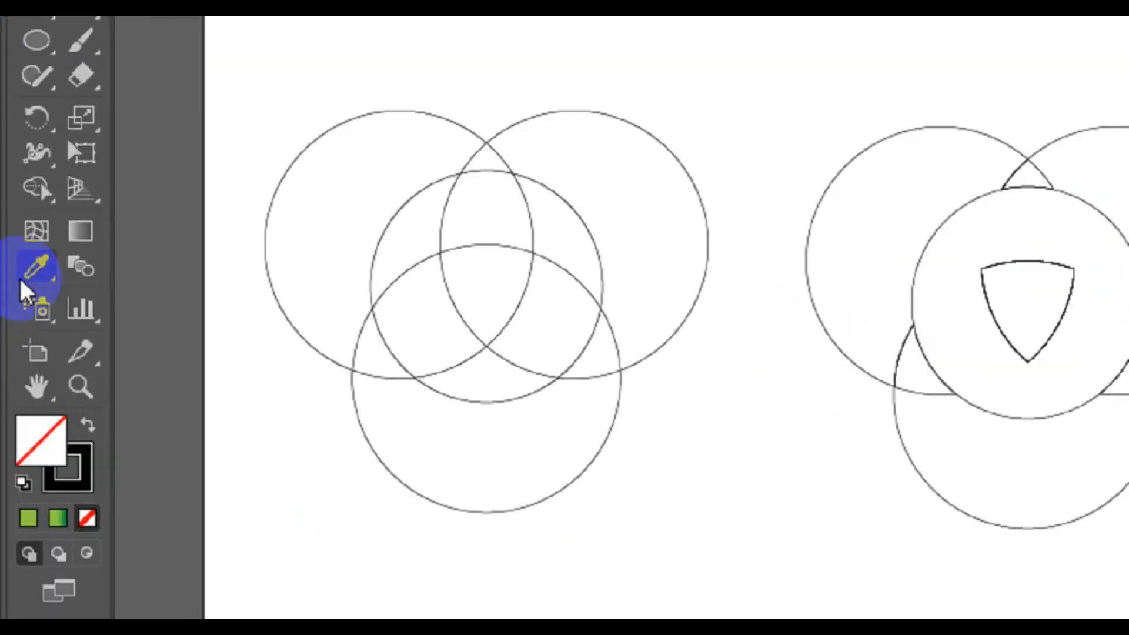
pyautogui.click(21, 280)
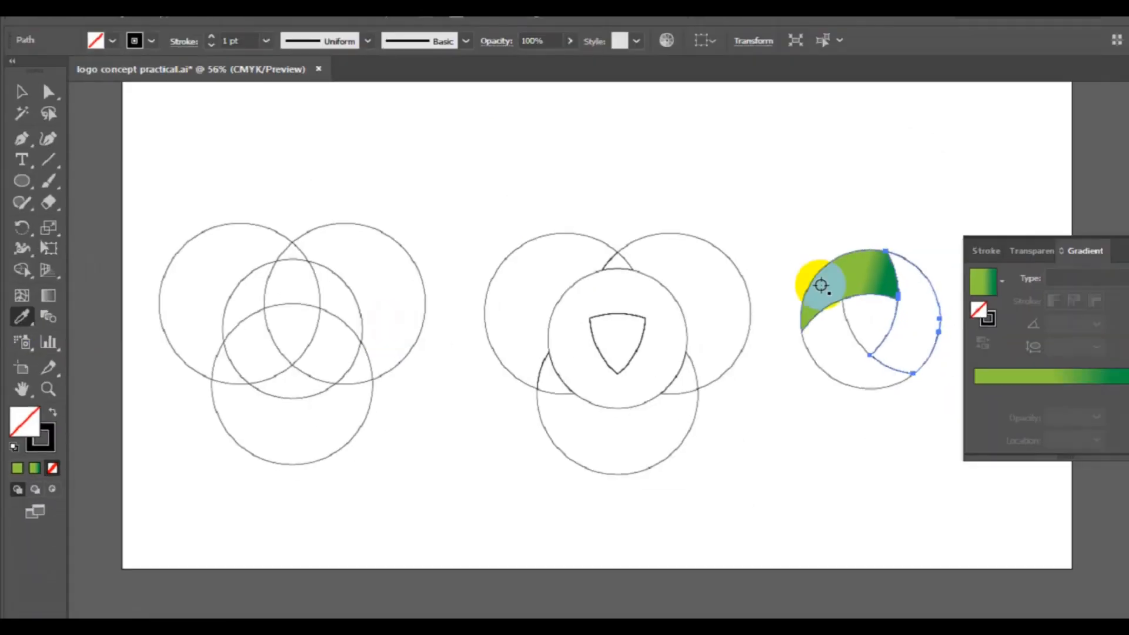
pyautogui.click(821, 285)
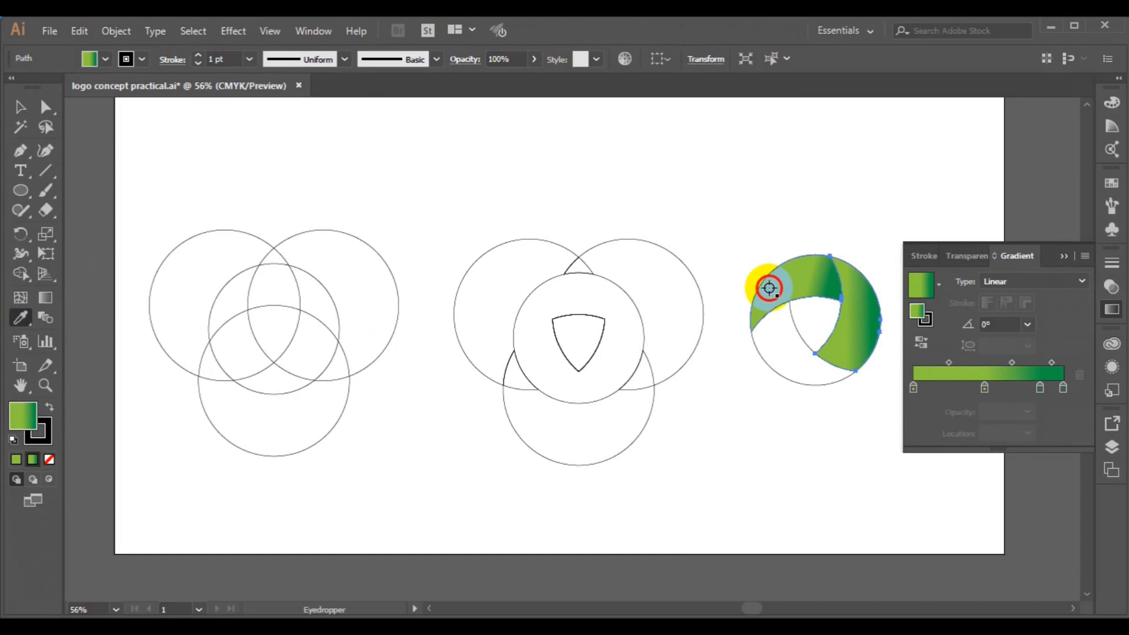
# Step: Redraw the right blade's gradient diagonally down toward its lower tip at about -134.5°, so the dark green falls at that tip
pyautogui.click(42, 296)
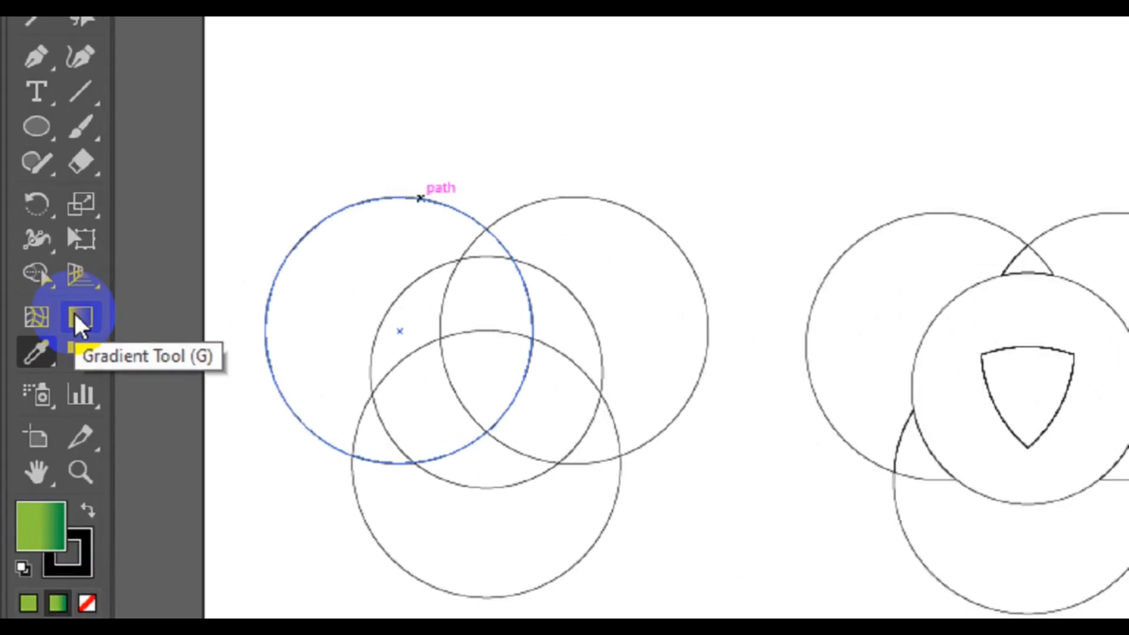
pyautogui.click(43, 297)
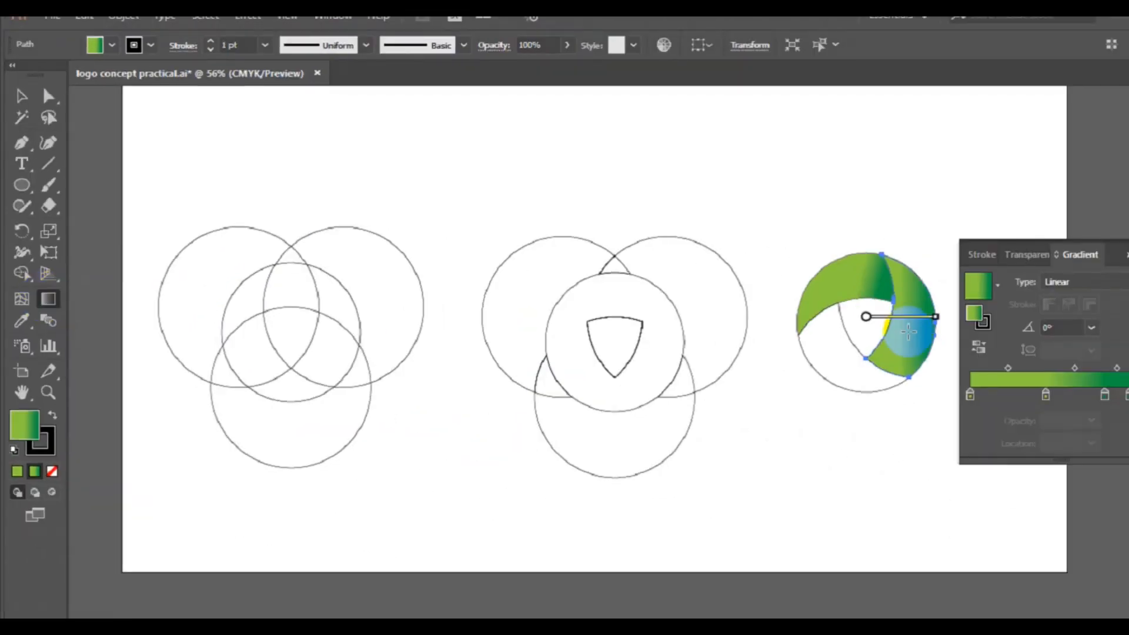
pyautogui.moveTo(909, 332)
pyautogui.mouseDown()
pyautogui.moveTo(890, 372)
pyautogui.moveTo(832, 380)
pyautogui.mouseUp()
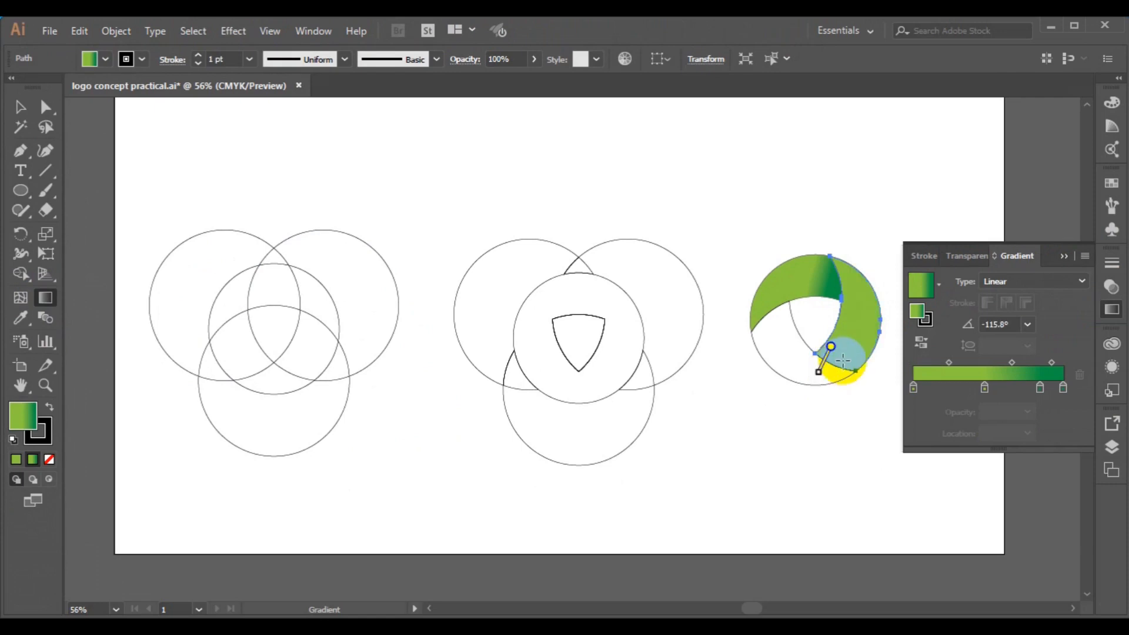
pyautogui.click(858, 331)
pyautogui.moveTo(858, 331); pyautogui.dragTo(815, 383)
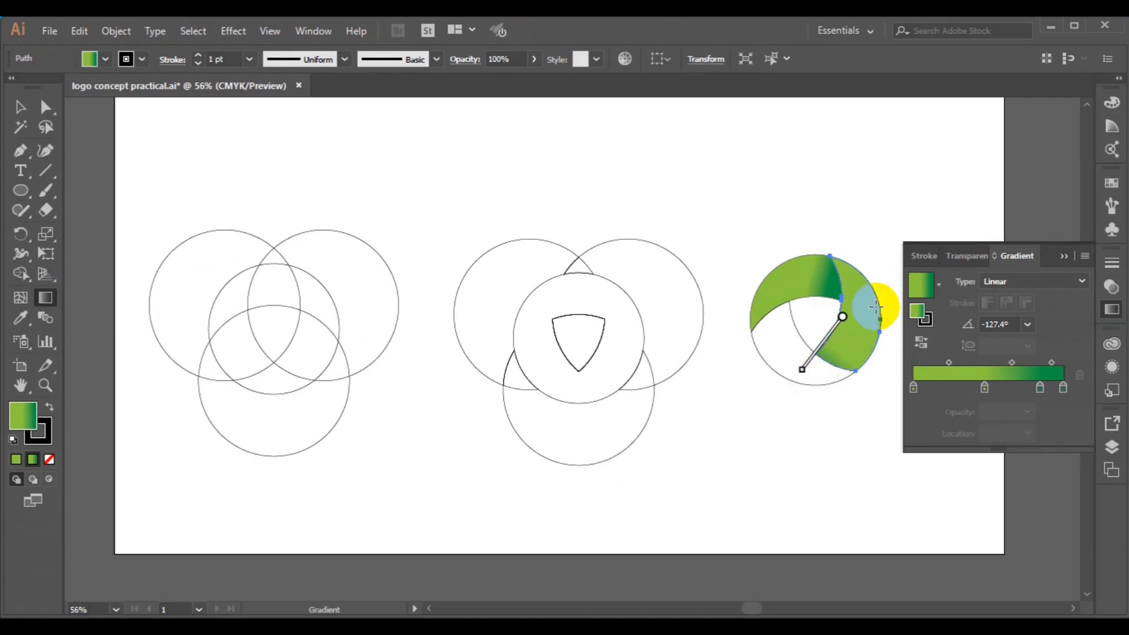
pyautogui.moveTo(875, 307); pyautogui.dragTo(826, 369)
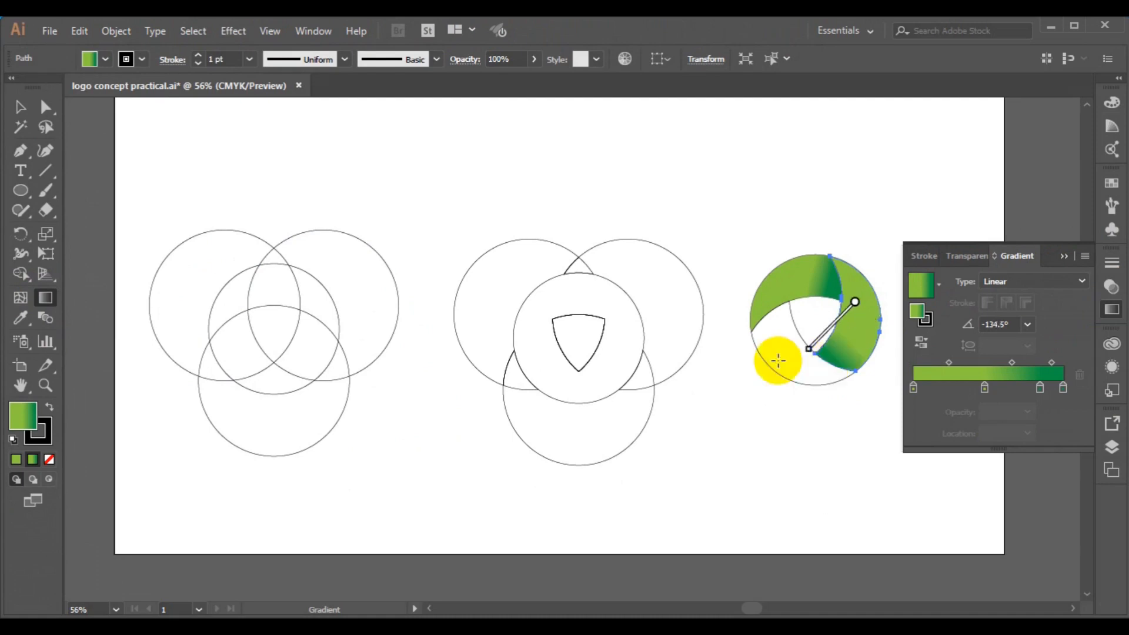
# Step: Copy the right blade's green gradient onto the unfilled lower-left blade of the emblem with the Eyedropper
pyautogui.click(24, 109)
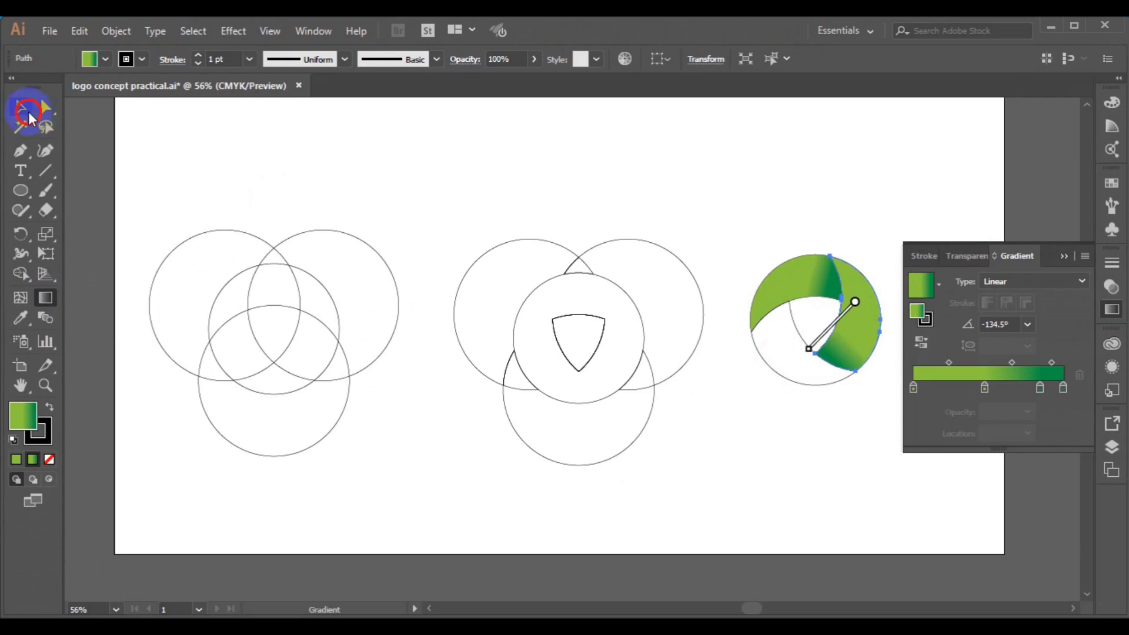
pyautogui.click(790, 379)
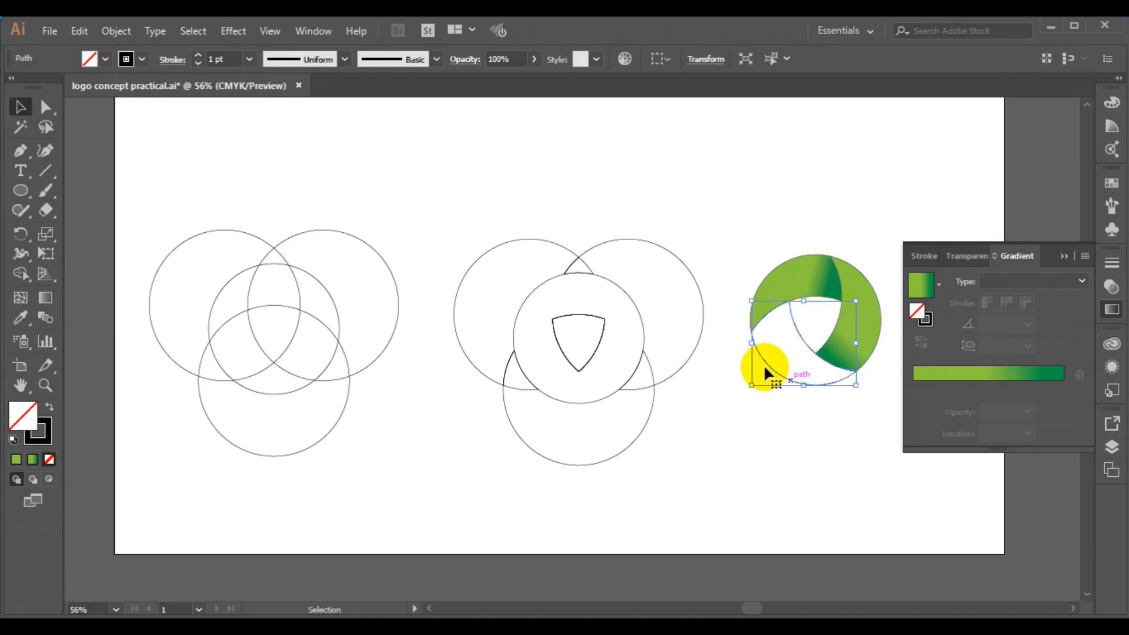
pyautogui.click(20, 318)
pyautogui.click(230, 320)
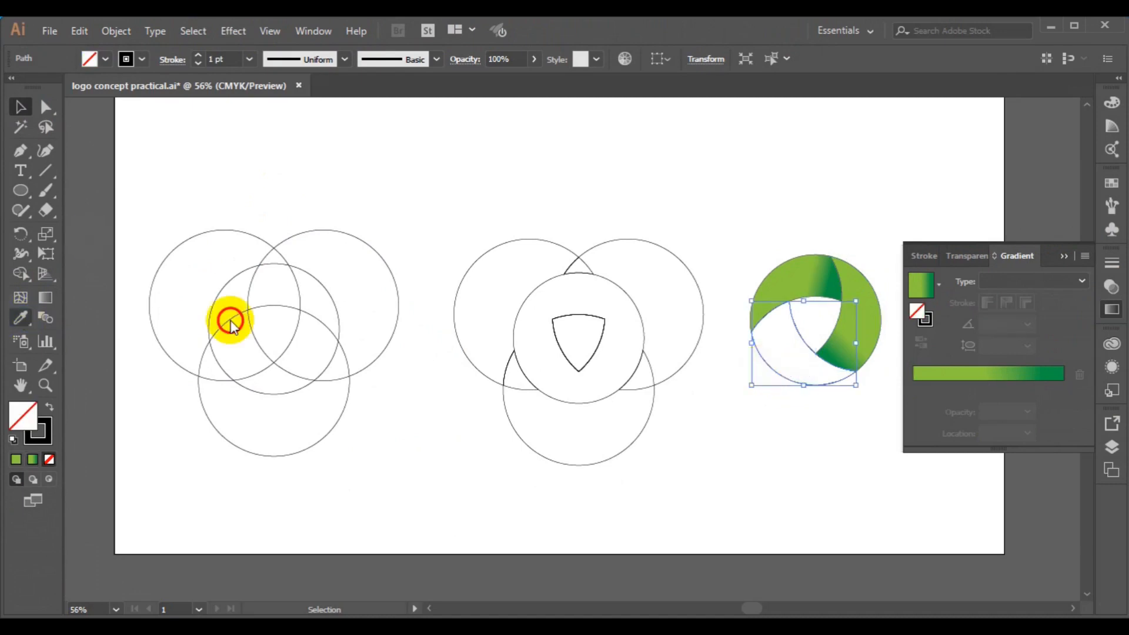
pyautogui.click(866, 295)
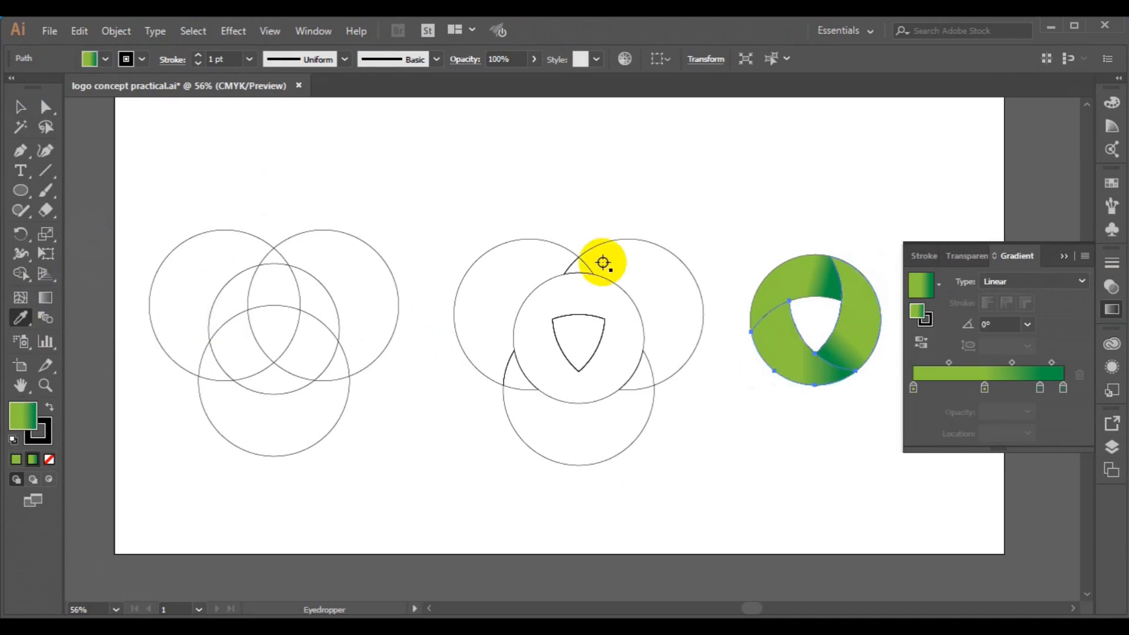
# Step: Redraw the lower-left blade's gradient diagonally upward at about 114.9°, so the dark green falls at its upper end
pyautogui.click(47, 300)
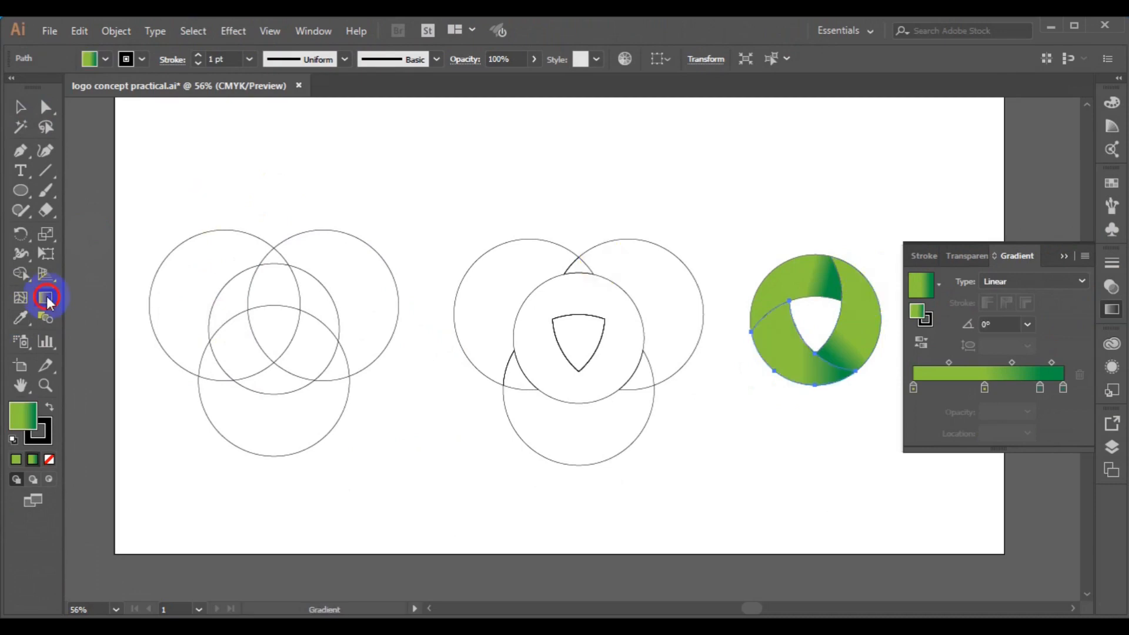
pyautogui.click(754, 324)
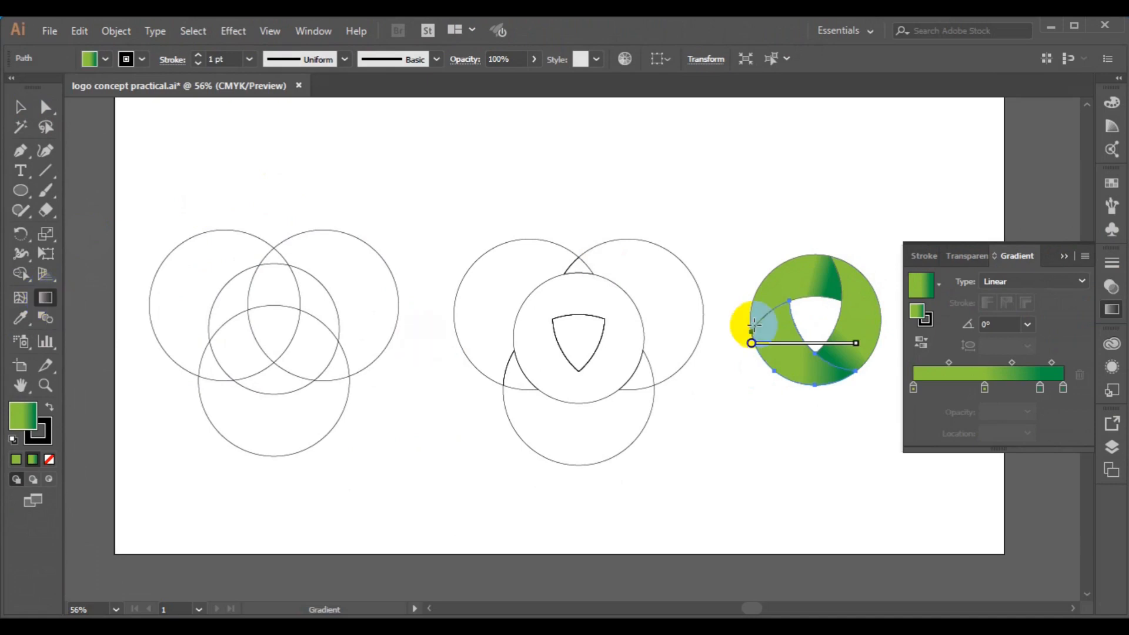
pyautogui.moveTo(753, 315); pyautogui.dragTo(796, 360)
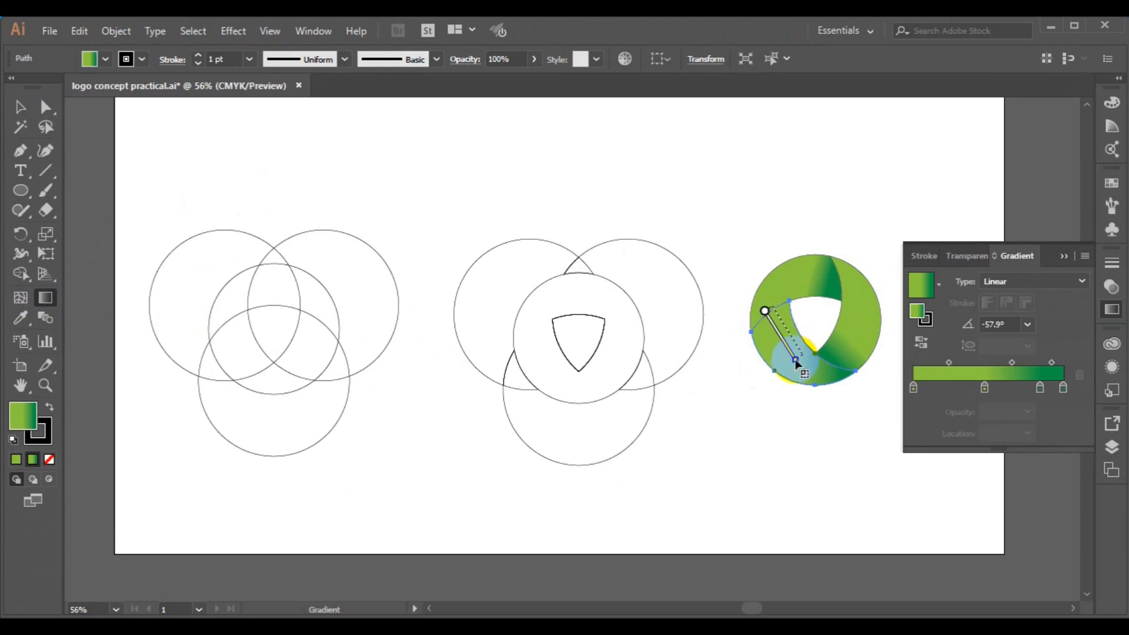
pyautogui.moveTo(796, 362); pyautogui.dragTo(796, 361)
pyautogui.moveTo(793, 355)
pyautogui.moveTo(787, 359); pyautogui.dragTo(756, 292)
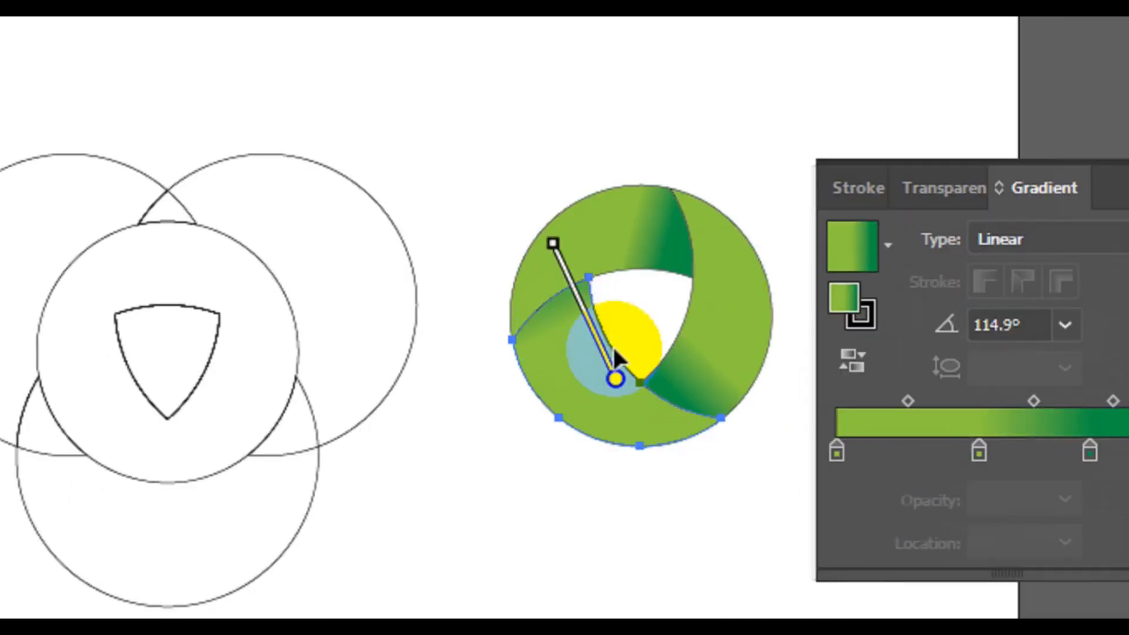
# Step: Move the inner dark green stop of the lower-left blade's gradient to about 70.5%
pyautogui.moveTo(569, 297)
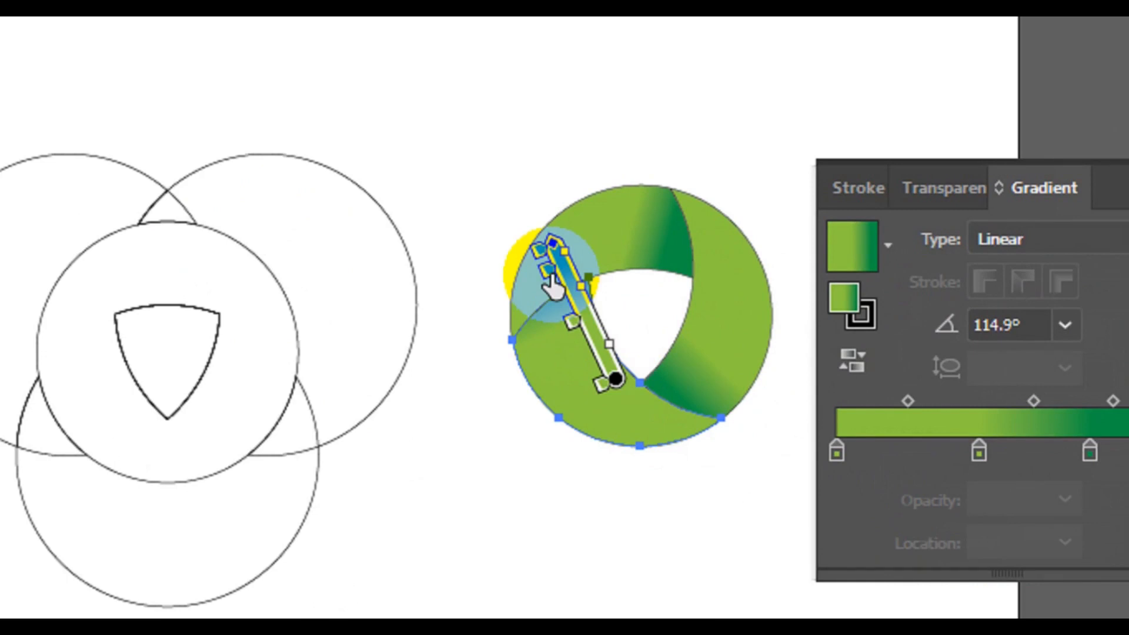
pyautogui.click(1090, 452)
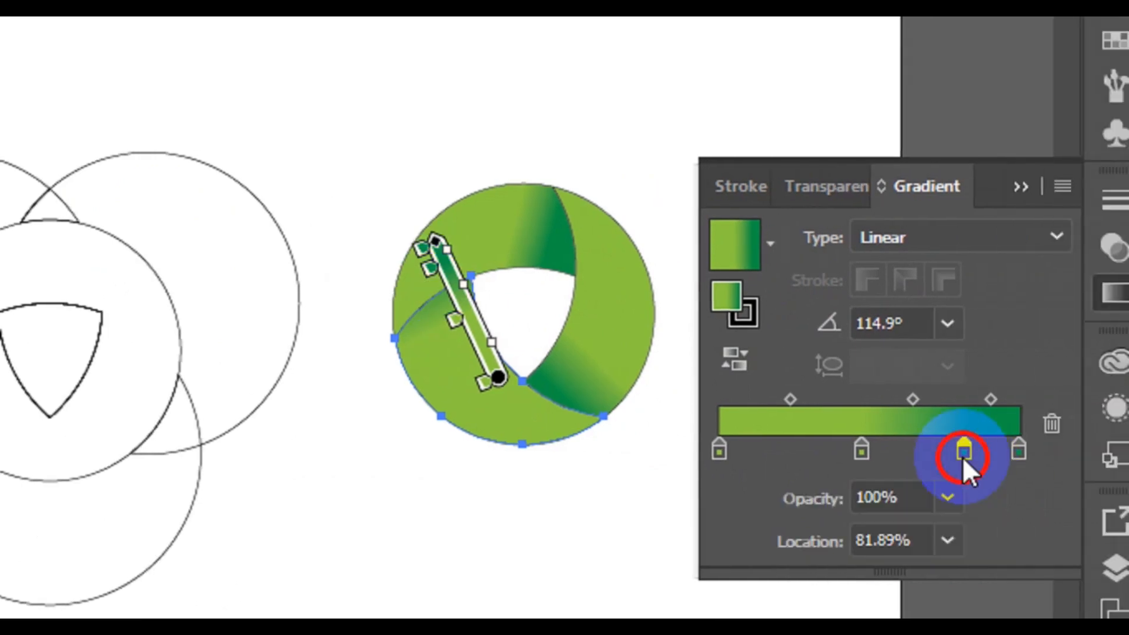
pyautogui.moveTo(962, 457); pyautogui.dragTo(955, 457)
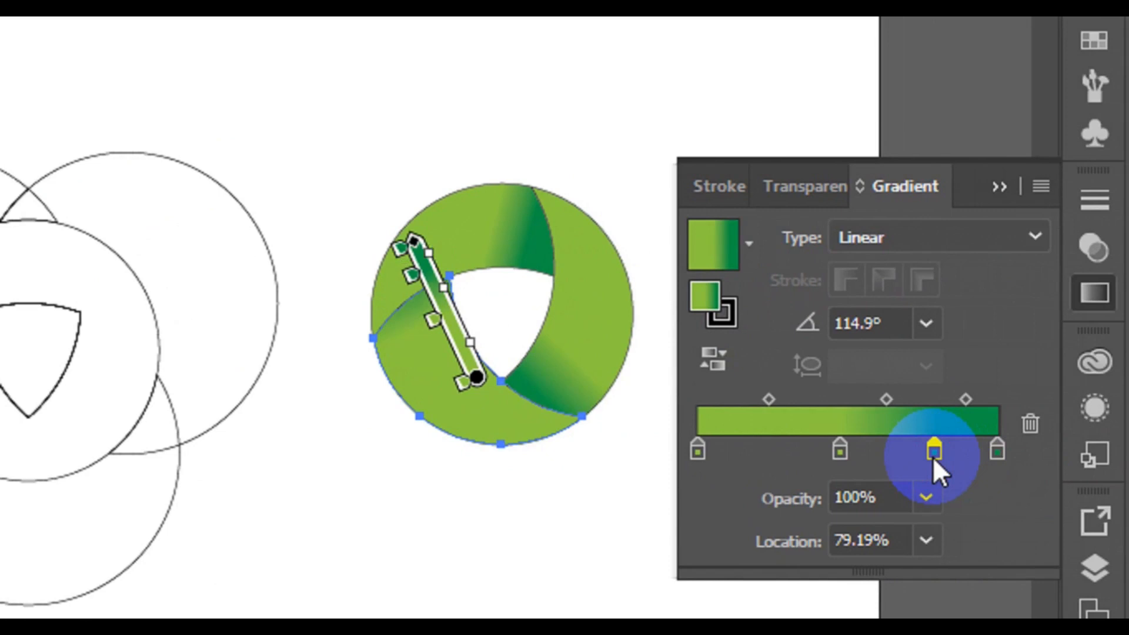
pyautogui.moveTo(933, 457); pyautogui.dragTo(916, 455)
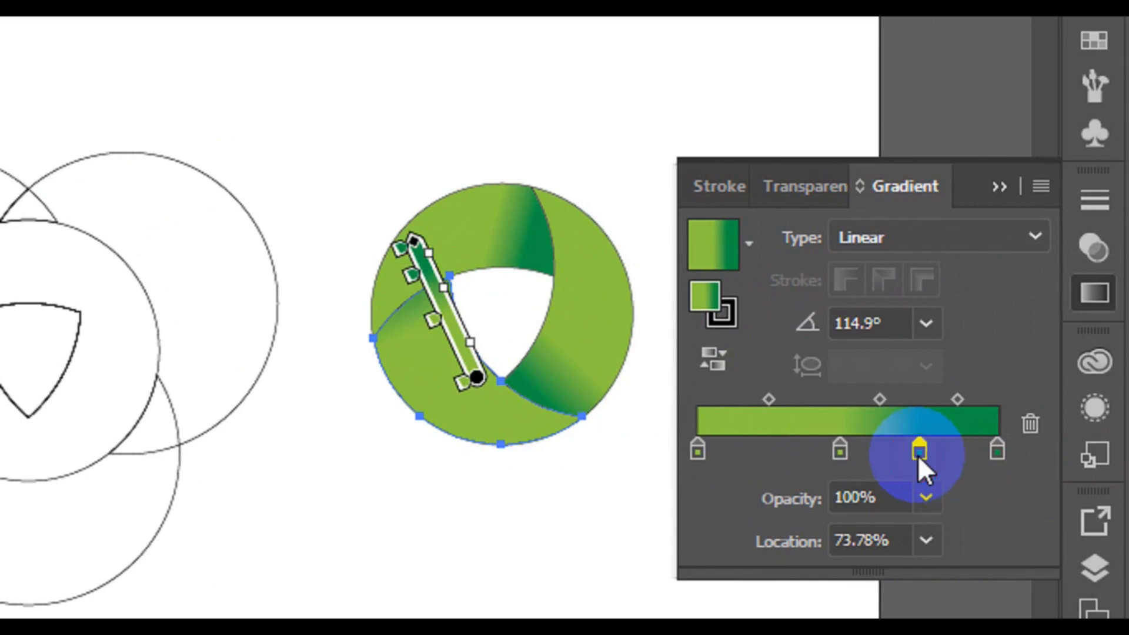
pyautogui.moveTo(919, 456); pyautogui.dragTo(912, 453)
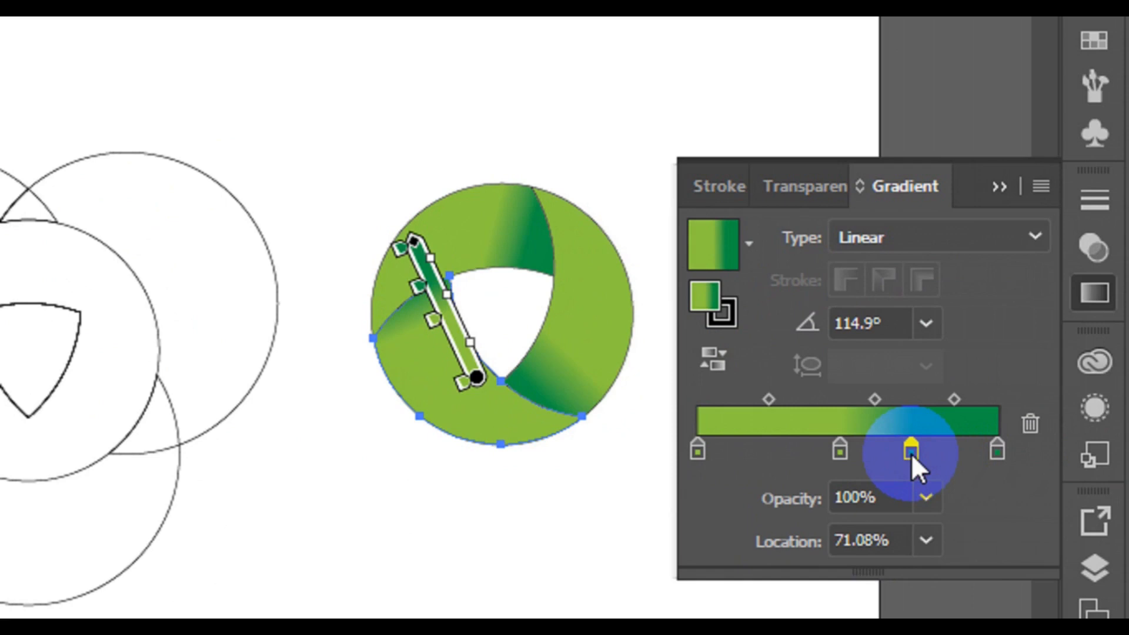
pyautogui.moveTo(912, 453); pyautogui.dragTo(905, 453)
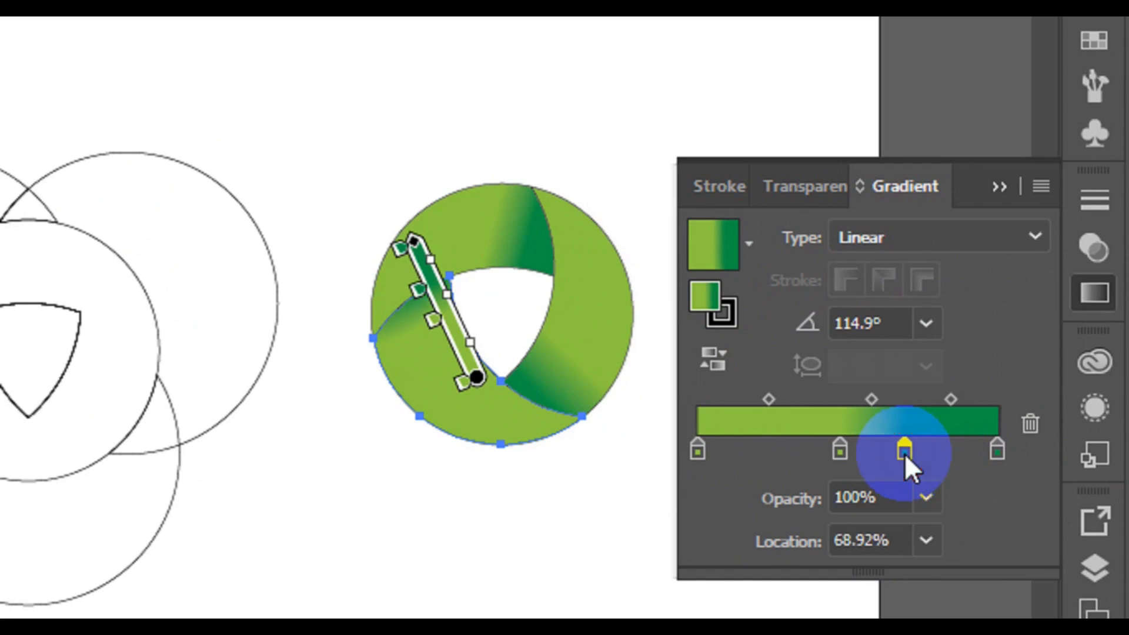
pyautogui.moveTo(904, 453); pyautogui.dragTo(910, 450)
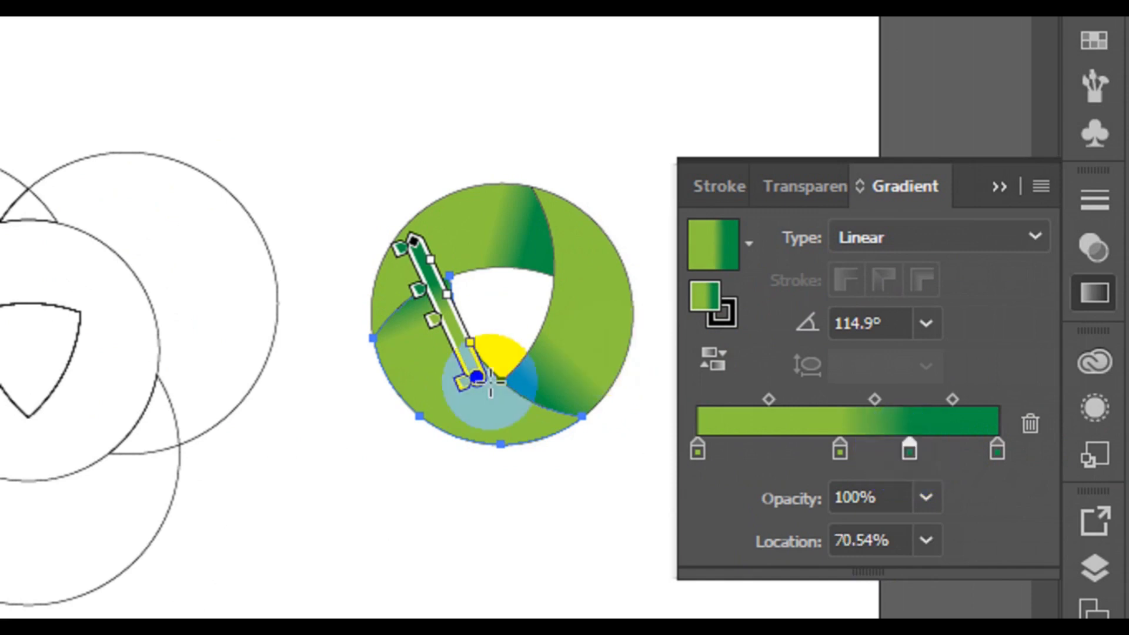
# Step: Shift the lower-left blade's whole gradient slightly down along the blade at the same angle, and deselect the artwork
pyautogui.moveTo(477, 377); pyautogui.dragTo(484, 394)
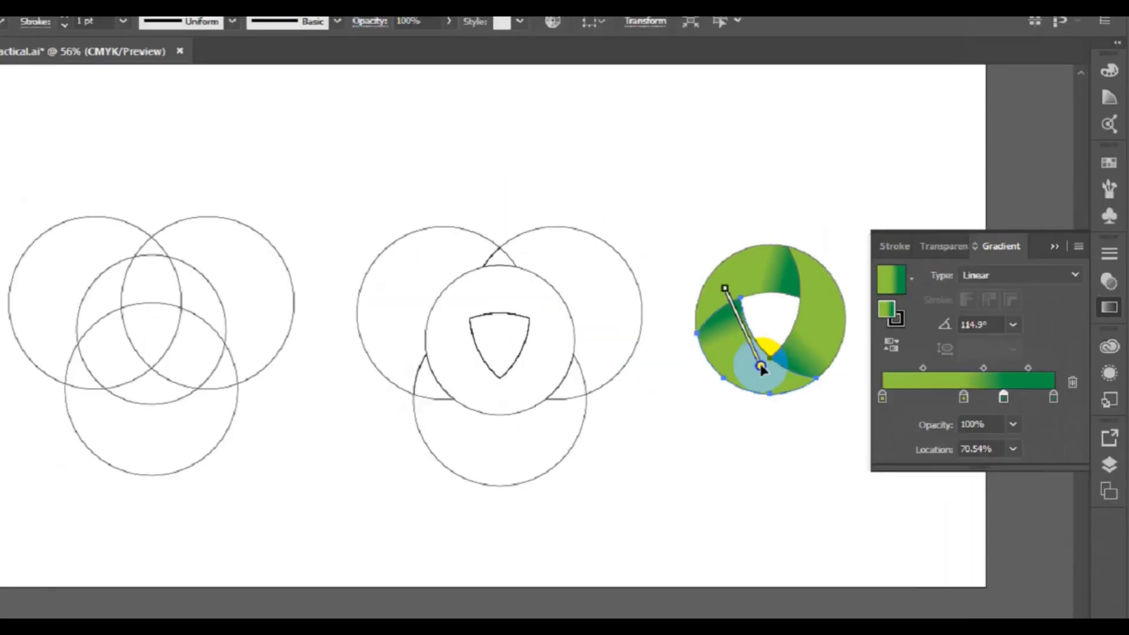
pyautogui.click(19, 105)
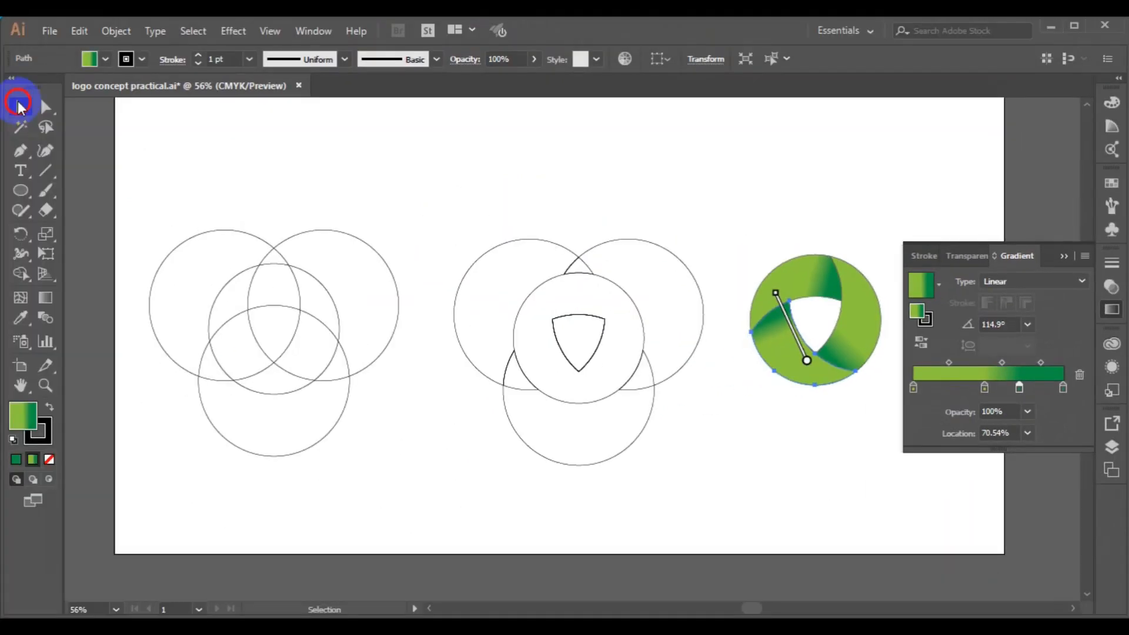
pyautogui.click(712, 479)
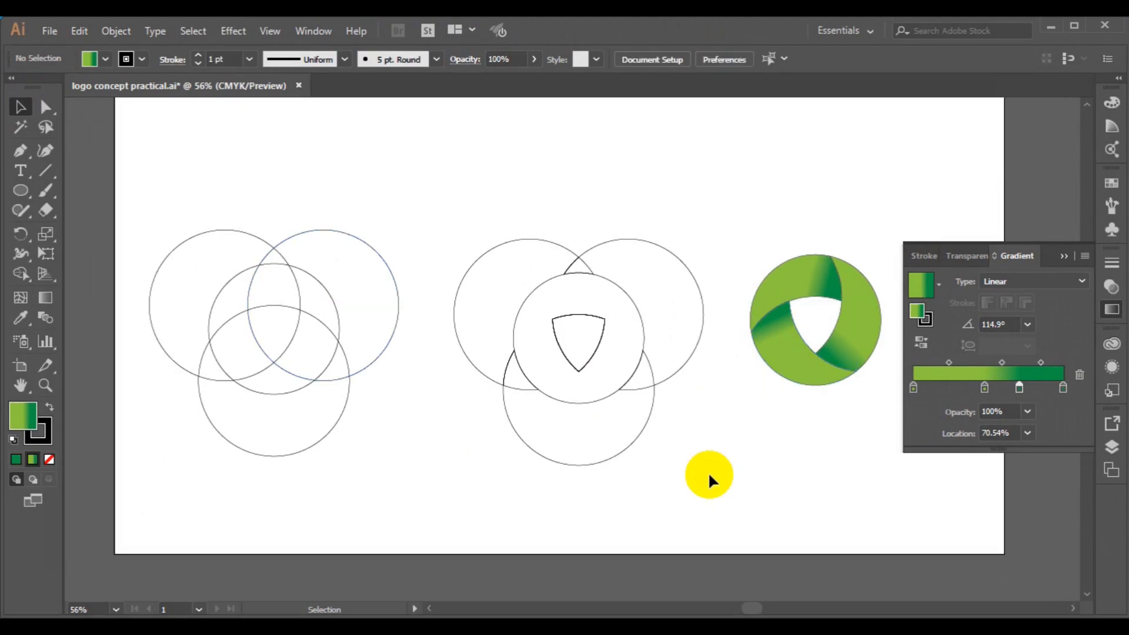